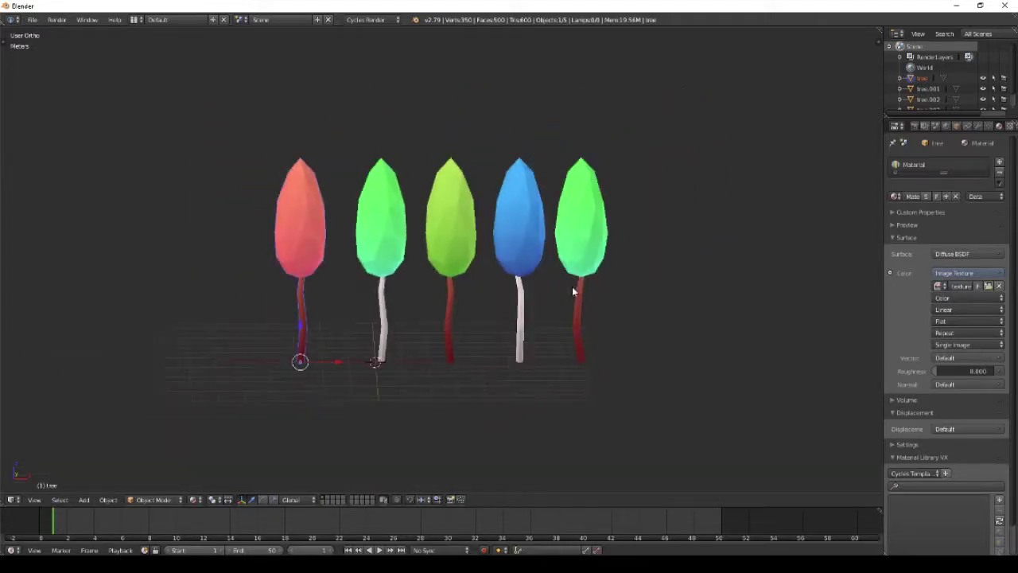
# Step: Select all five example trees and move them to another layer so the working layer is empty
pyautogui.scroll(3, 489, 364)
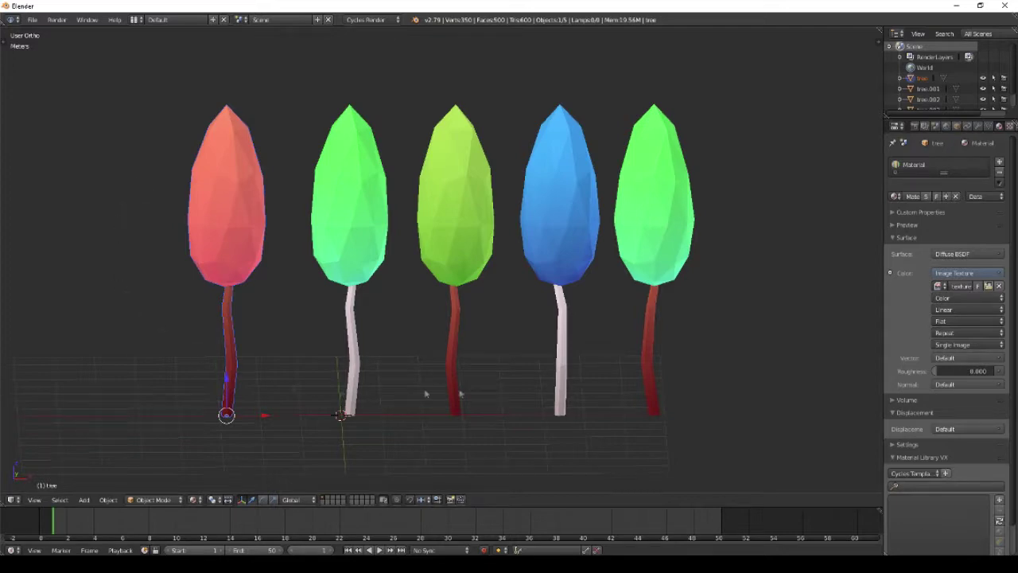
pyautogui.moveTo(756, 244); pyautogui.dragTo(282, 238, button='middle')
pyautogui.keyDown('shift'); pyautogui.rightClick(349, 209); pyautogui.keyUp('shift')
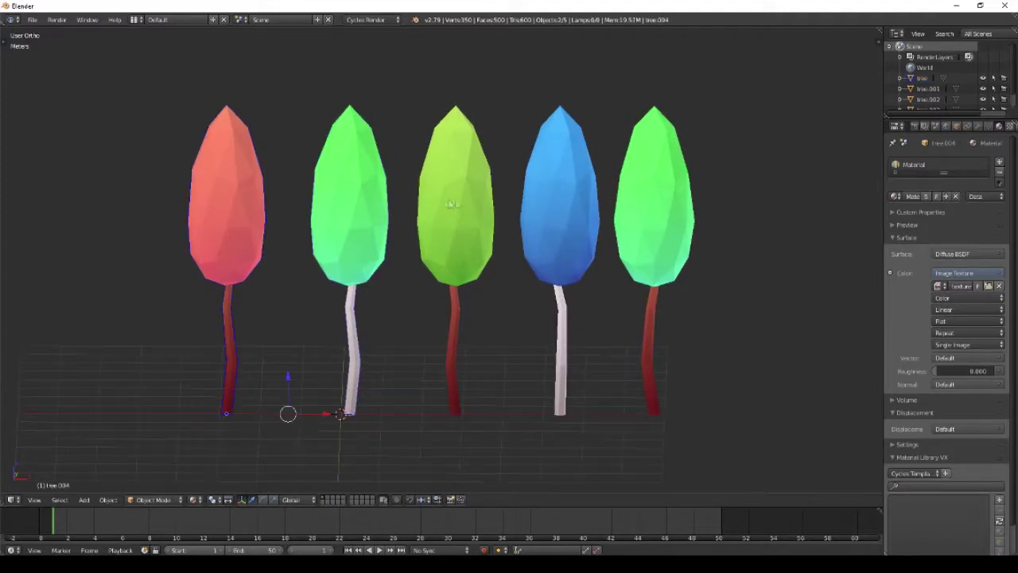
pyautogui.press('a')
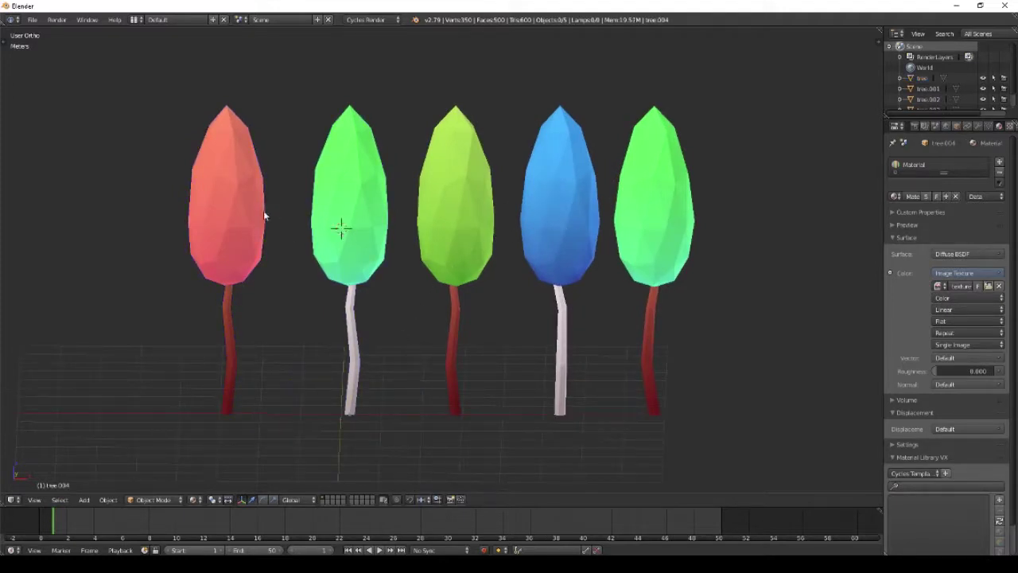
pyautogui.scroll(-2, 411, 393)
pyautogui.rightClick(446, 340)
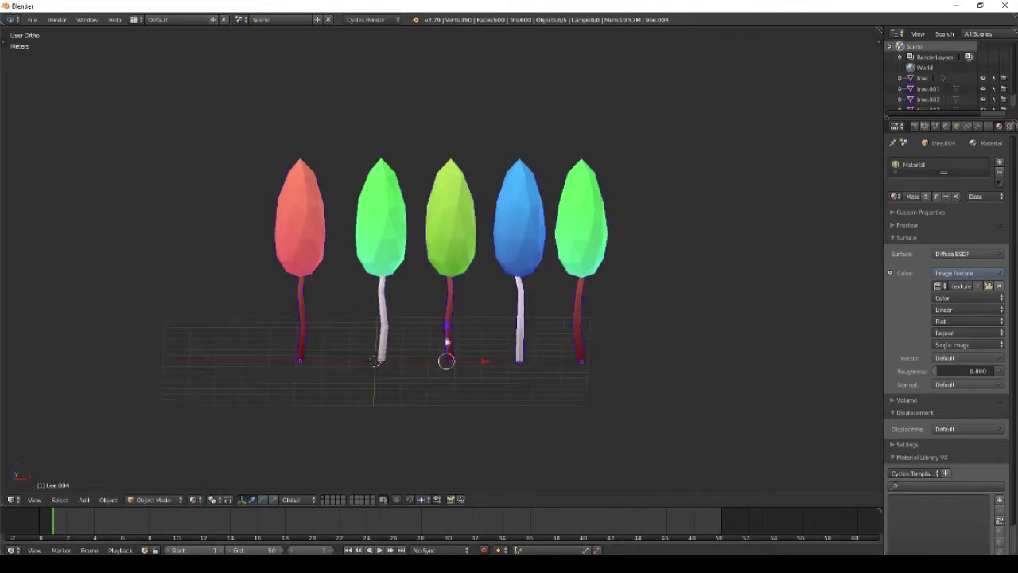
pyautogui.press('m')
pyautogui.click(549, 344)
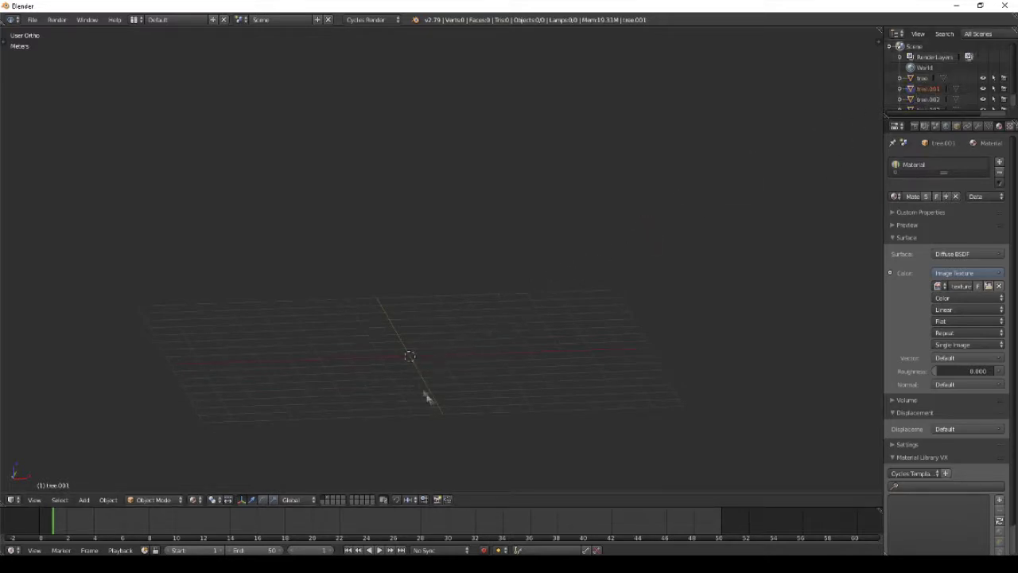
# Step: Add a cylinder mesh with 6 vertices, a 1 m radius and a 2 m depth
pyautogui.hotkey('shift', 'a')
pyautogui.moveTo(421, 382)
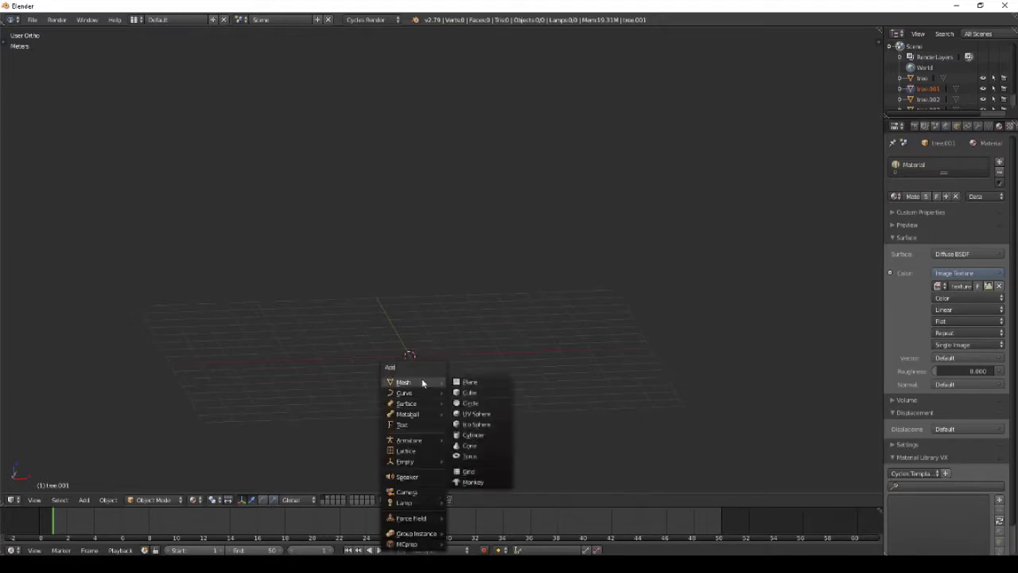
pyautogui.click(474, 434)
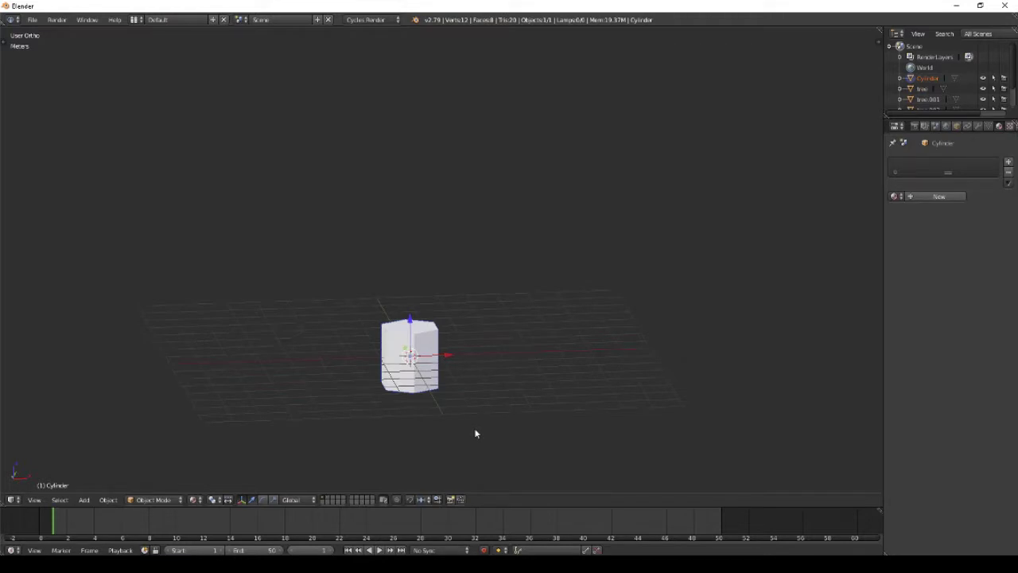
pyautogui.press('t')
pyautogui.click(35, 411)
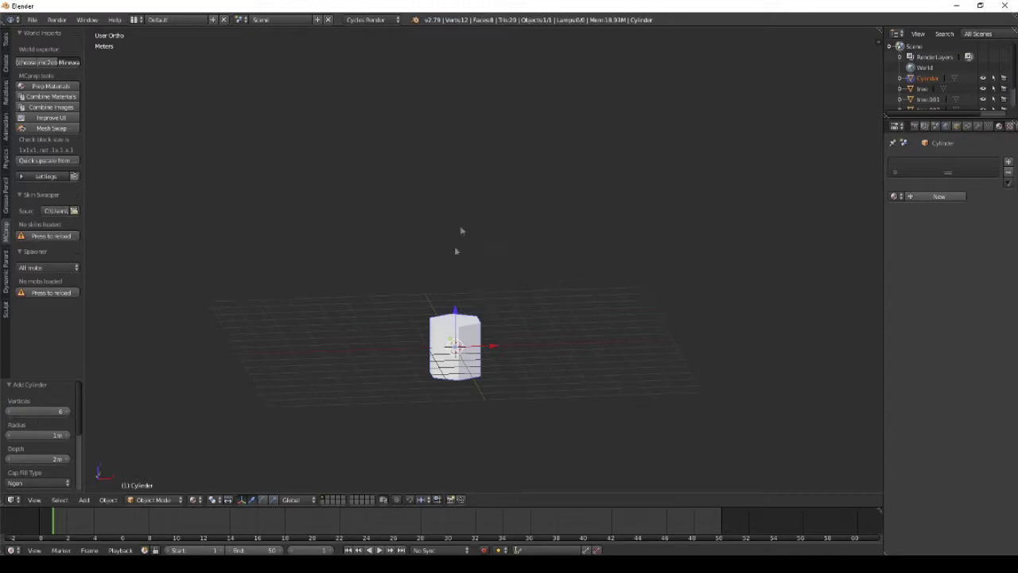
pyautogui.press('t')
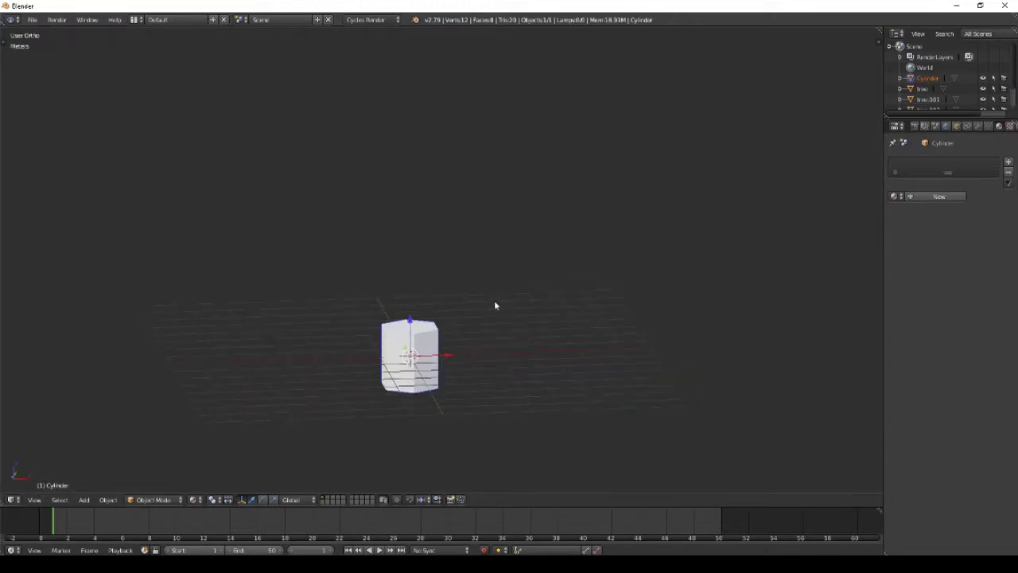
# Step: Enter Edit Mode on the cylinder and select its upper cap face
pyautogui.moveTo(493, 352); pyautogui.dragTo(482, 389, button='middle')
pyautogui.press('Tab')
pyautogui.scroll(5, 470, 390)
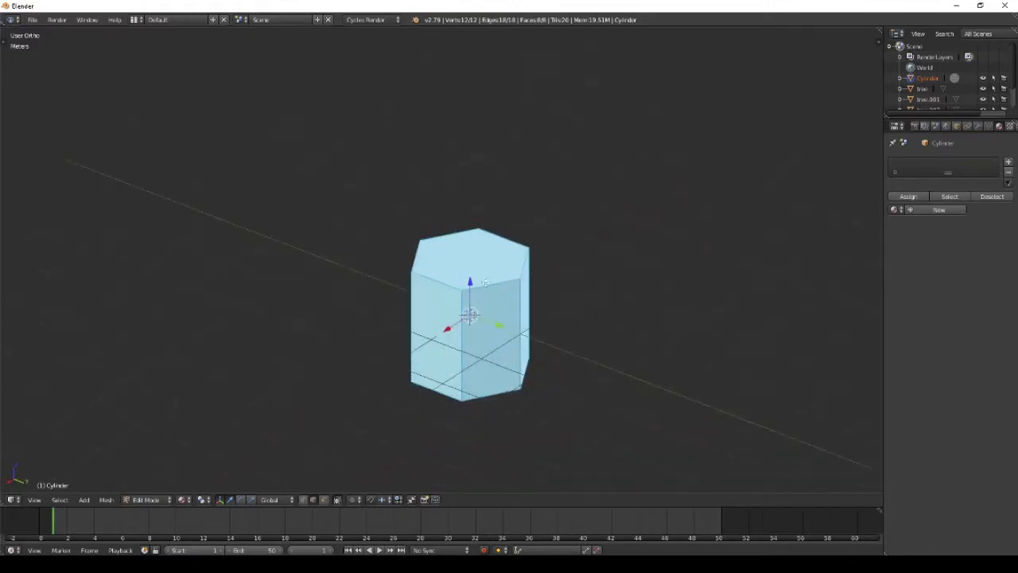
pyautogui.moveTo(485, 282); pyautogui.dragTo(379, 443, button='middle')
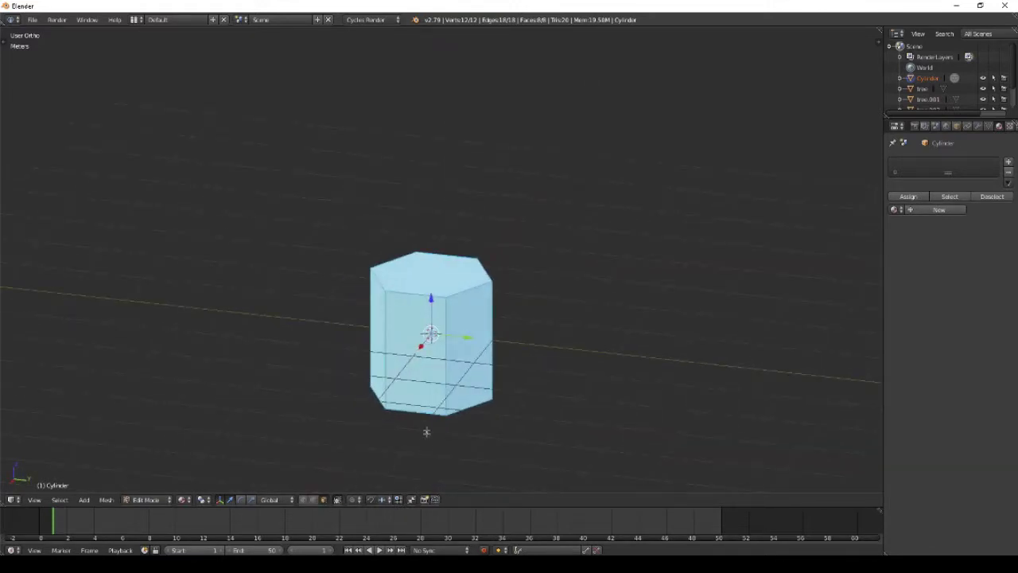
pyautogui.rightClick(442, 280)
pyautogui.press('x')
pyautogui.click(441, 279)
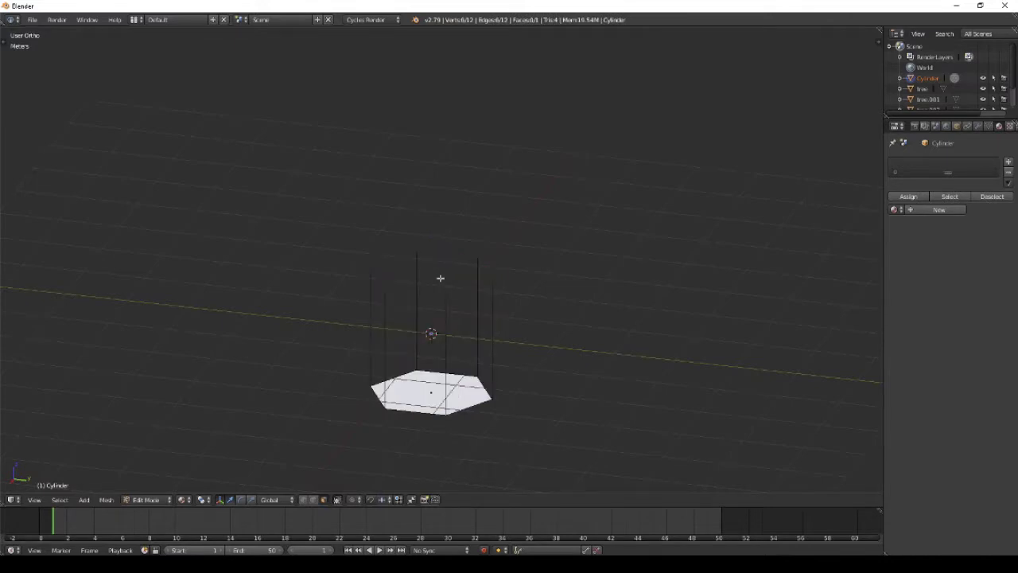
pyautogui.hotkey('ctrl', 'z')
# Step: Delete only the upper and lower cap faces of the cylinder, keeping their edges
pyautogui.press('x')
pyautogui.click(416, 292)
pyautogui.moveTo(416, 293); pyautogui.dragTo(478, 296, button='middle')
pyautogui.rightClick(427, 449)
pyautogui.press('x')
pyautogui.click(425, 442)
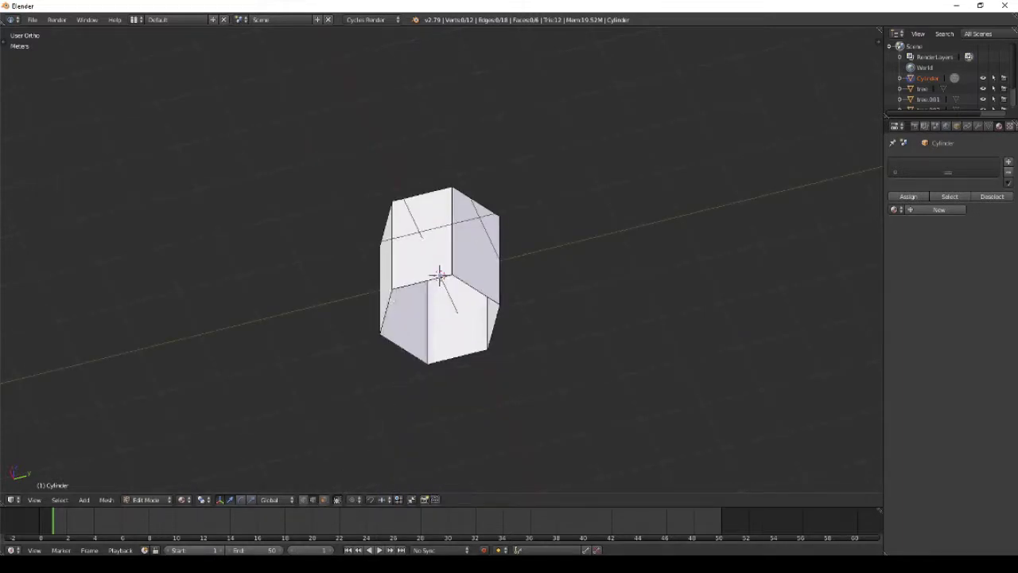
# Step: Fill one half of the cylinder's open lower end with a four-sided face
pyautogui.keyDown('shift'); pyautogui.rightClick(412, 355); pyautogui.keyUp('shift')
pyautogui.moveTo(429, 326); pyautogui.dragTo(509, 279, button='middle')
pyautogui.press('a')
pyautogui.moveTo(466, 224); pyautogui.dragTo(443, 247, button='middle')
pyautogui.keyDown('shift'); pyautogui.rightClick(398, 264); pyautogui.keyUp('shift')
pyautogui.keyDown('shift'); pyautogui.rightClick(486, 272); pyautogui.keyUp('shift')
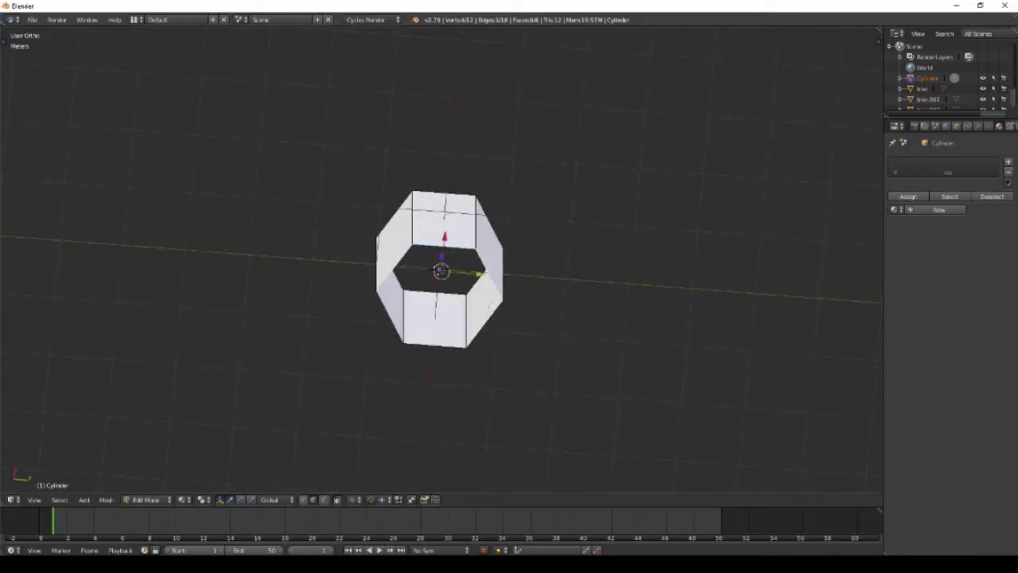
pyautogui.press('f')
# Step: Fill the remaining half of the lower end with a second four-sided face and clear the selection
pyautogui.rightClick(488, 322)
pyautogui.keyDown('shift'); pyautogui.rightClick(441, 299); pyautogui.keyUp('shift')
pyautogui.keyDown('shift'); pyautogui.rightClick(432, 346); pyautogui.keyUp('shift')
pyautogui.keyDown('shift'); pyautogui.rightClick(383, 320); pyautogui.keyUp('shift')
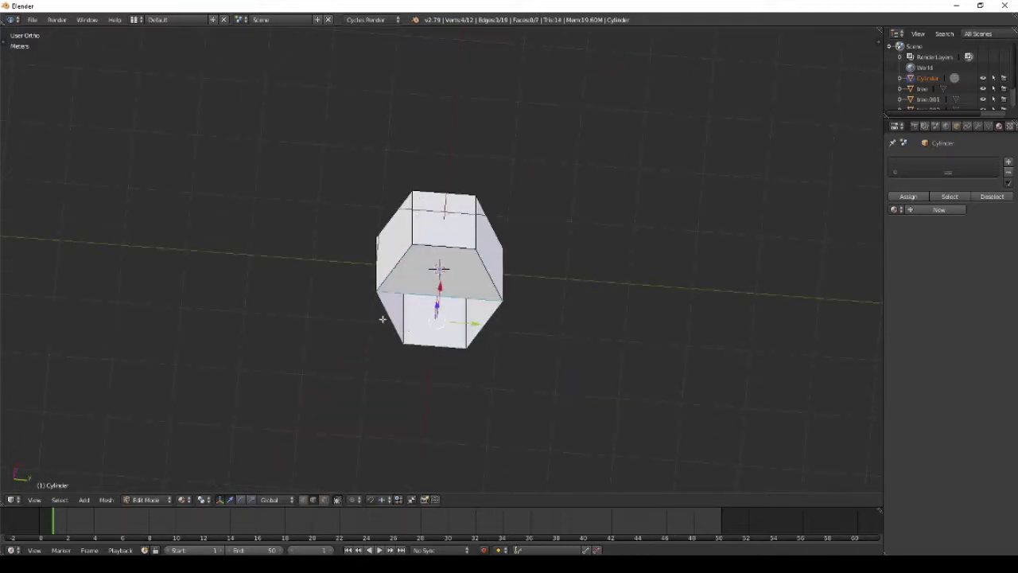
pyautogui.press('f')
pyautogui.press('a')
pyautogui.moveTo(506, 317); pyautogui.dragTo(611, 454, button='middle')
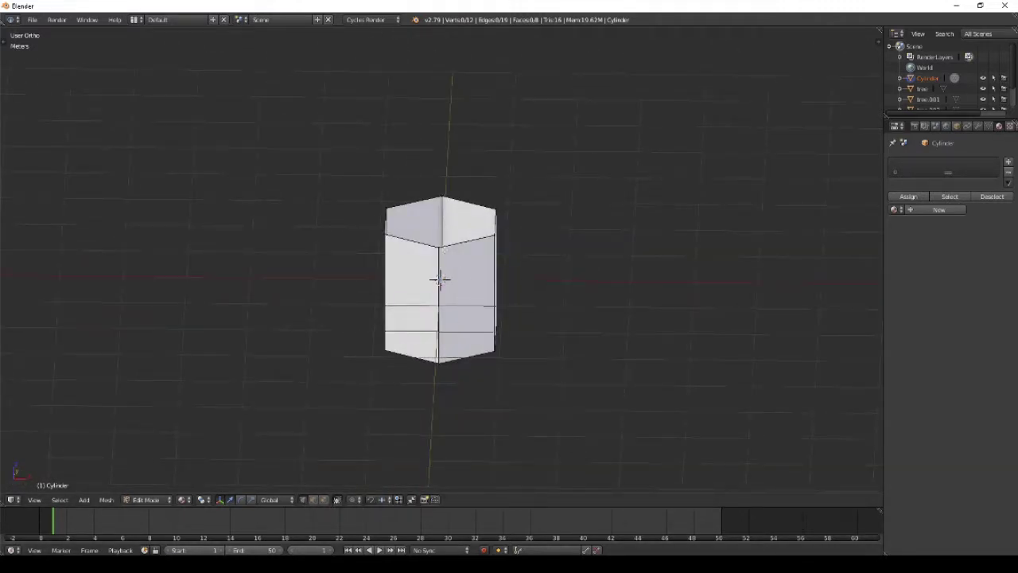
# Step: Select the cylinder's open upper edge loop and raise it along Z in front view to lengthen the mesh
pyautogui.keyDown('alt'); pyautogui.rightClick(445, 249); pyautogui.keyUp('alt')
pyautogui.scroll(-1, 517, 259)
pyautogui.press('KP_1')
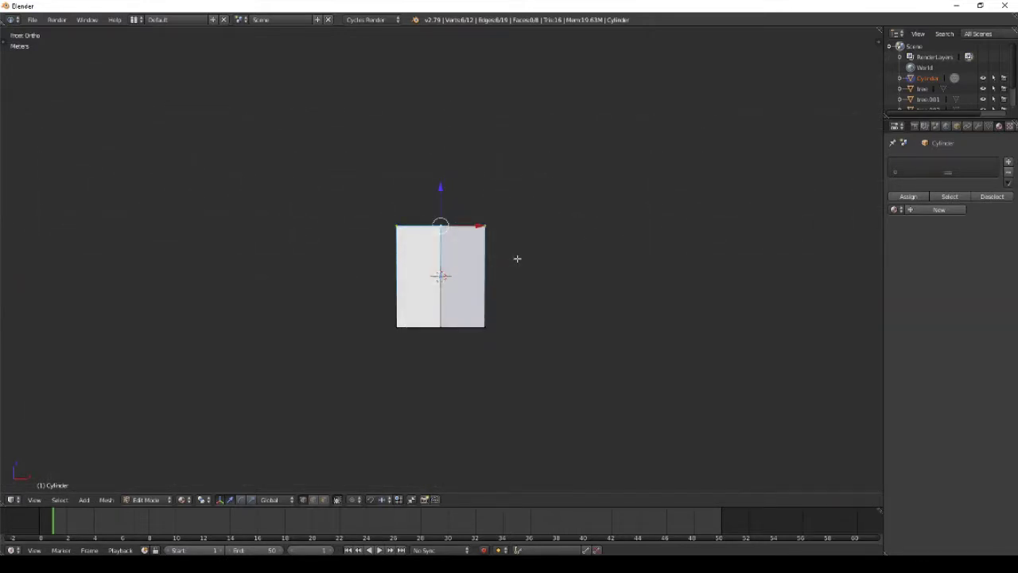
pyautogui.scroll(-2, 556, 245)
pyautogui.keyDown('shift'); pyautogui.moveTo(577, 266); pyautogui.dragTo(581, 345, button='middle'); pyautogui.keyUp('shift')
pyautogui.press('g')
pyautogui.press('z')
pyautogui.click(575, 241)
pyautogui.keyDown('ctrl'); pyautogui.moveTo(580, 191); pyautogui.dragTo(580, 347, button='middle'); pyautogui.keyUp('ctrl')
pyautogui.keyDown('shift'); pyautogui.moveTo(550, 245); pyautogui.dragTo(558, 290, button='middle'); pyautogui.keyUp('shift')
# Step: Scale the whole mesh down uniformly into a thin trunk piece
pyautogui.press('a')
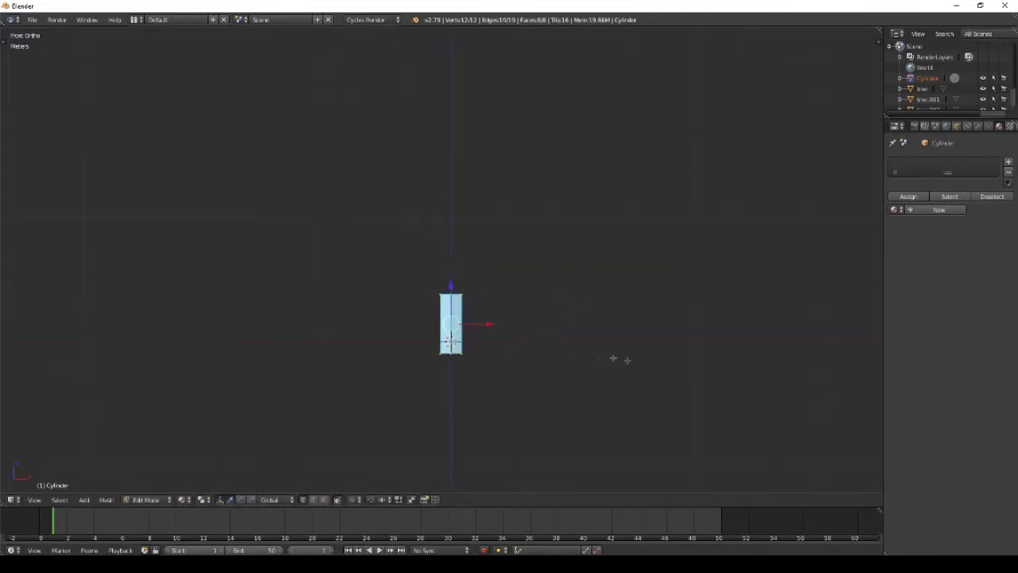
pyautogui.press('s')
pyautogui.press('z')
pyautogui.click(499, 345)
pyautogui.keyDown('ctrl'); pyautogui.moveTo(491, 422); pyautogui.dragTo(488, 274, button='middle'); pyautogui.keyUp('ctrl')
pyautogui.keyDown('shift'); pyautogui.moveTo(559, 427); pyautogui.dragTo(523, 241, button='middle'); pyautogui.keyUp('shift')
# Step: Try to move the trunk's lower ring down along Z to just above the ground line
pyautogui.press('a')
pyautogui.press('b')
pyautogui.moveTo(396, 297); pyautogui.dragTo(536, 375)
pyautogui.press('g')
pyautogui.press('z')
pyautogui.click(533, 404)
# Step: Try to raise the trunk's upper ring along Z to lengthen the straight section
pyautogui.press('a')
pyautogui.press('b')
pyautogui.moveTo(407, 248); pyautogui.dragTo(486, 291)
pyautogui.keyDown('shift'); pyautogui.moveTo(549, 248); pyautogui.dragTo(558, 304, button='middle'); pyautogui.keyUp('shift')
pyautogui.press('e')
pyautogui.press('z')
pyautogui.click(561, 246)
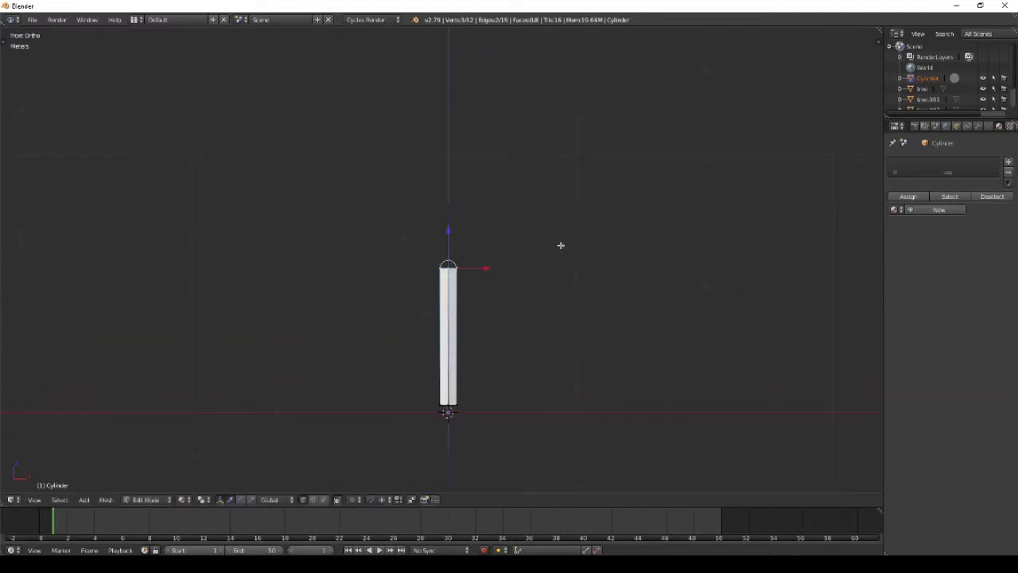
# Step: Try to extrude the trunk's upper end into two leaning segments and shrink the tip
pyautogui.keyDown('shift'); pyautogui.moveTo(561, 246); pyautogui.dragTo(586, 298, button='middle'); pyautogui.keyUp('shift')
pyautogui.press('e')
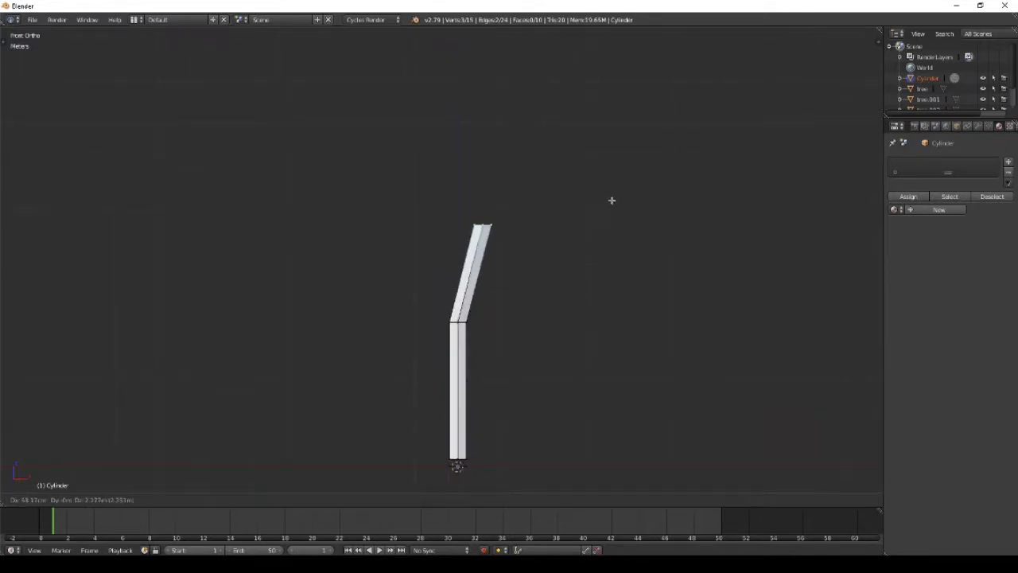
pyautogui.click(608, 178)
pyautogui.keyDown('shift'); pyautogui.moveTo(625, 205); pyautogui.dragTo(620, 246, button='middle'); pyautogui.keyUp('shift')
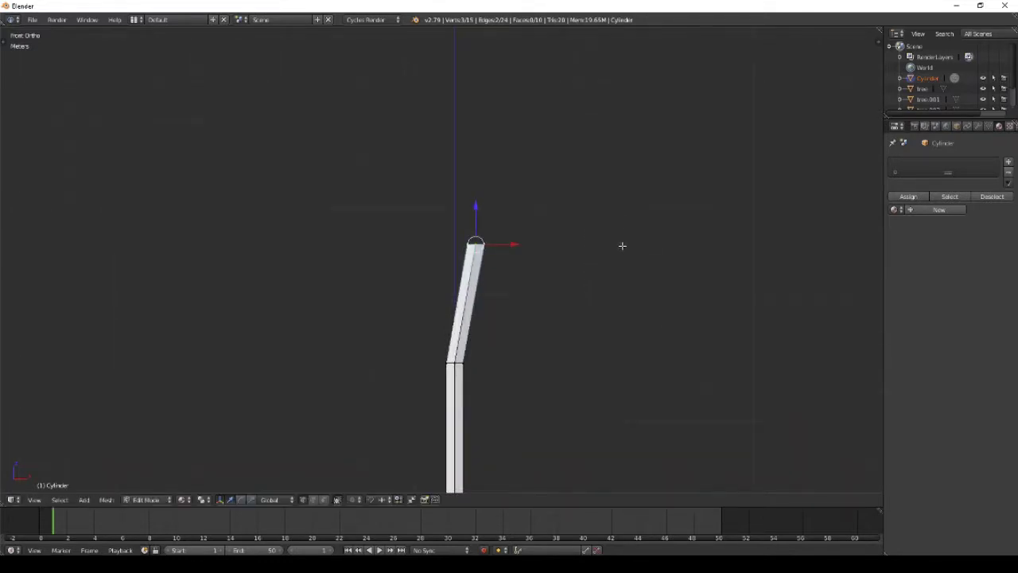
pyautogui.press('e')
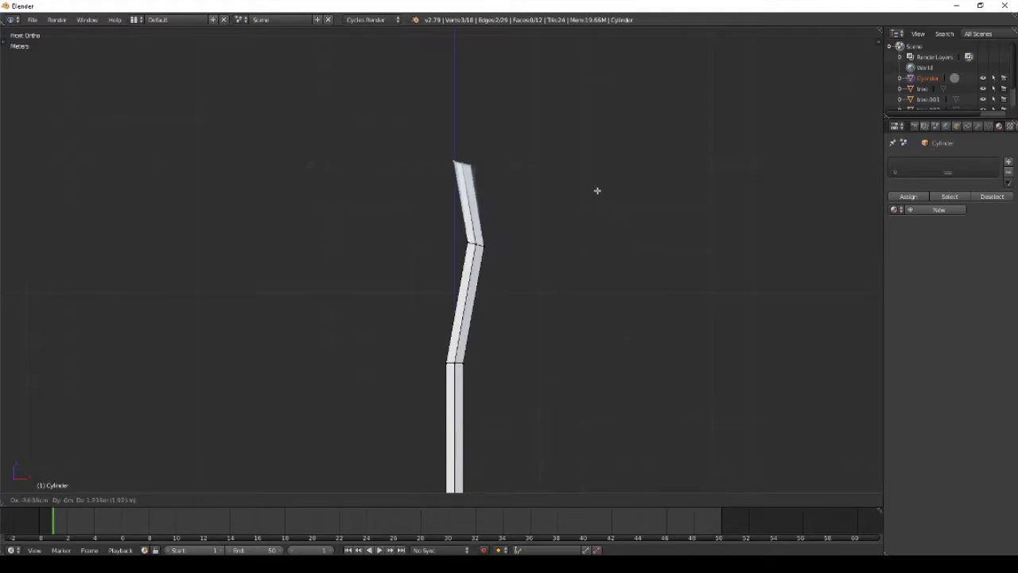
pyautogui.press('s')
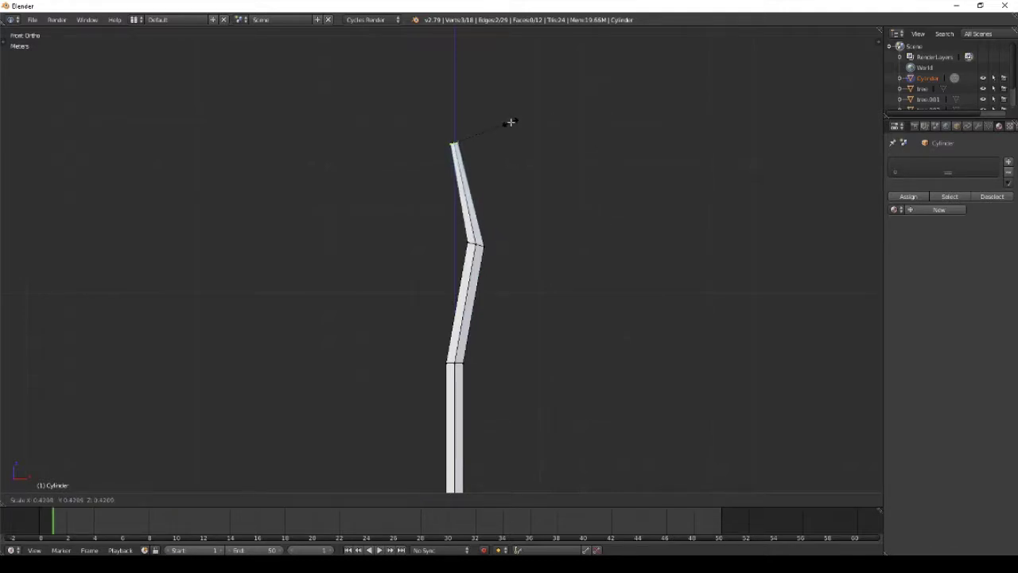
pyautogui.click(512, 156)
# Step: Try to shrink the ring at the trunk's upper bend slightly
pyautogui.press('a')
pyautogui.press('b')
pyautogui.moveTo(447, 226); pyautogui.dragTo(537, 278)
pyautogui.press('s')
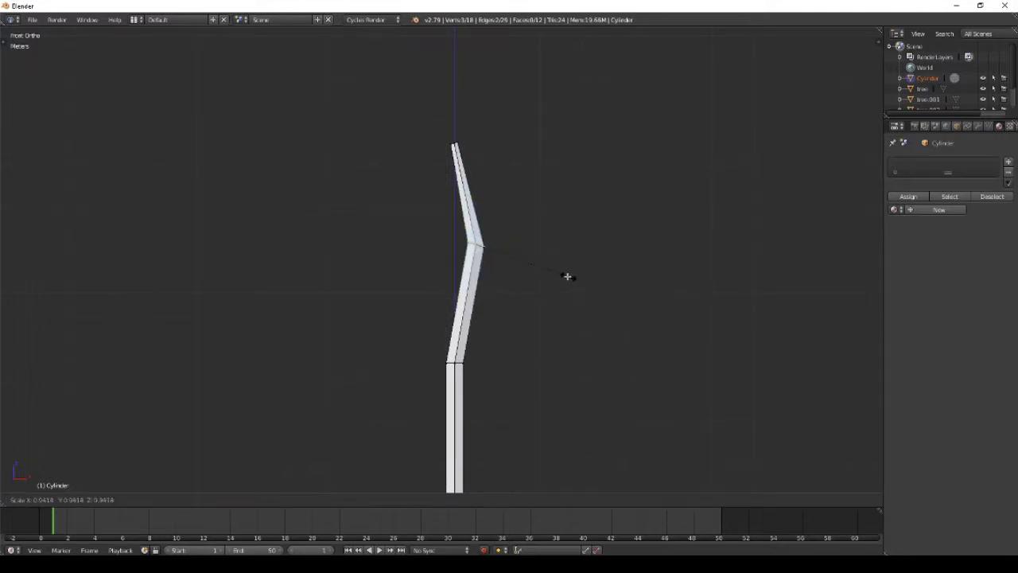
pyautogui.click(564, 275)
# Step: Switch the viewport to wireframe shading and select the ring at the trunk's lower bend
pyautogui.press('b')
pyautogui.moveTo(427, 343); pyautogui.dragTo(500, 380)
pyautogui.press('a')
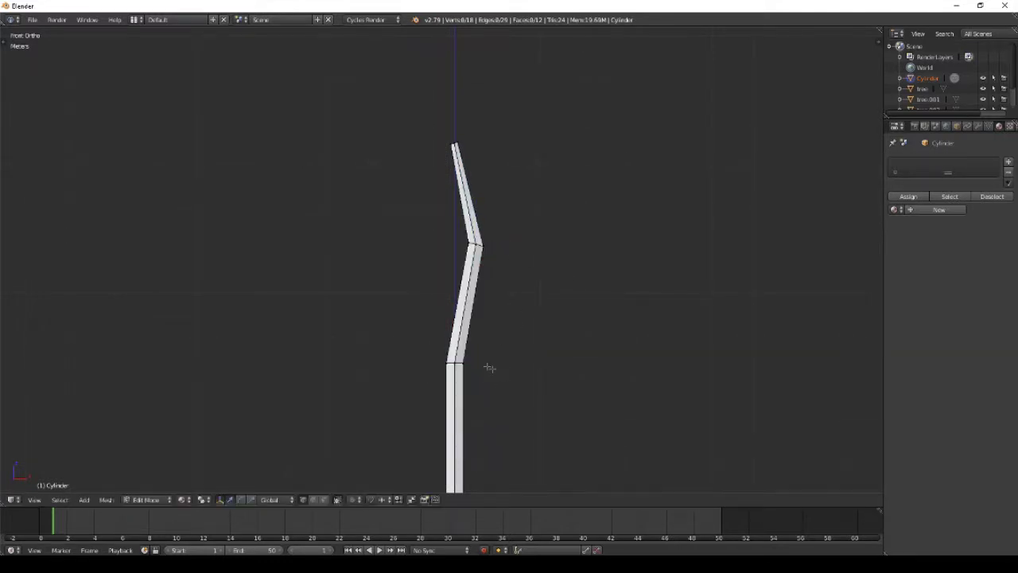
pyautogui.press('b')
pyautogui.moveTo(422, 352); pyautogui.dragTo(495, 383)
pyautogui.press('z')
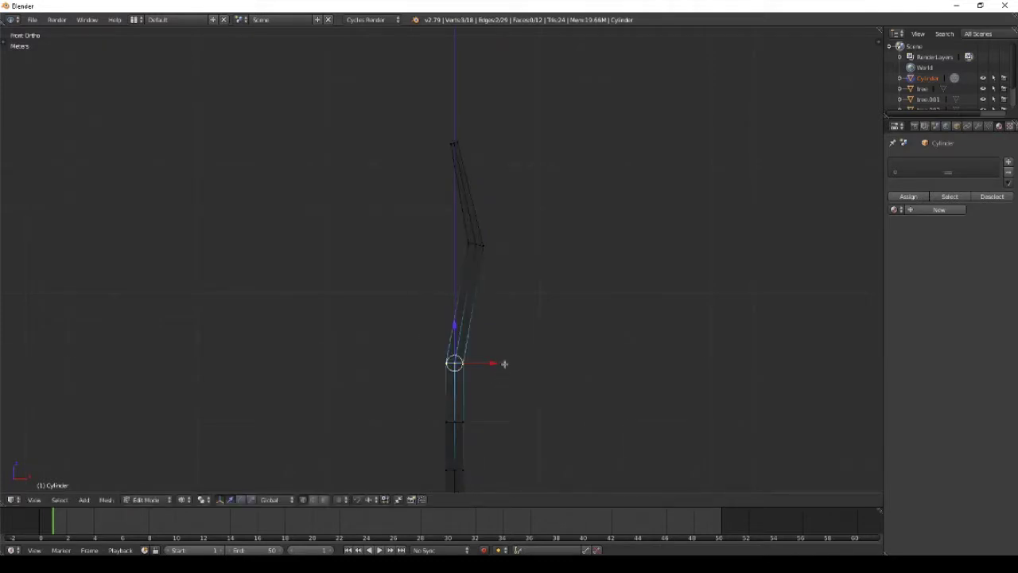
pyautogui.press('b')
pyautogui.moveTo(408, 345); pyautogui.dragTo(529, 388)
pyautogui.moveTo(542, 401); pyautogui.dragTo(581, 398, button='middle')
# Step: Undo the trunk extrusions and ring moves back to the plain scaled-down cylinder
pyautogui.hotkey('ctrl', 'z')
pyautogui.hotkey('ctrl', 'z')
pyautogui.hotkey('ctrl', 'z')
pyautogui.hotkey('ctrl', 'z')
pyautogui.hotkey('ctrl', 'z')
pyautogui.hotkey('ctrl', 'z')
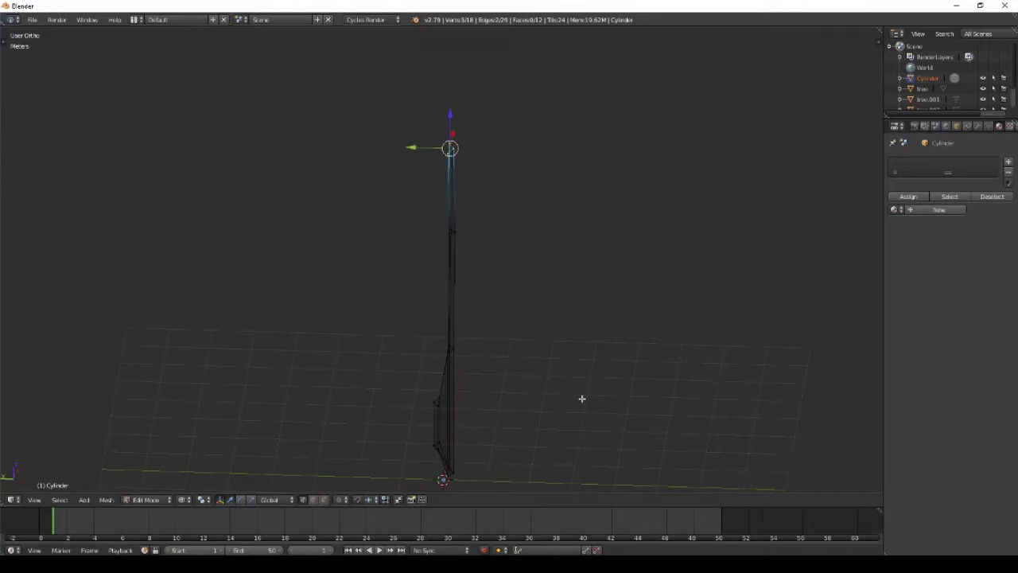
pyautogui.moveTo(598, 397); pyautogui.dragTo(625, 402, button='middle')
pyautogui.press('a')
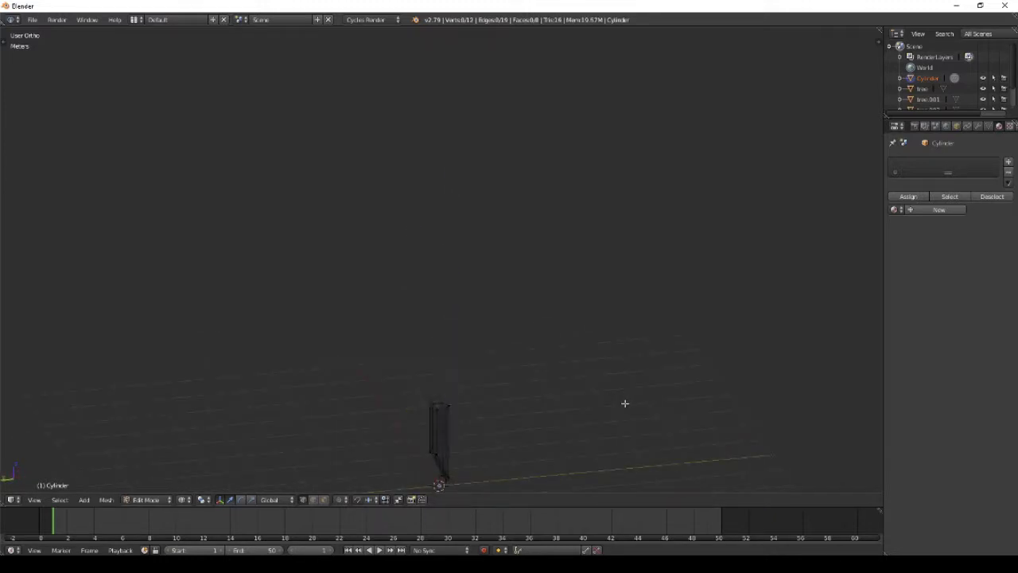
pyautogui.hotkey('ctrl', 'shift', 'z')
# Step: In front view, select the complete lower ring and move it down along Z to just above the ground line
pyautogui.press('KP_1')
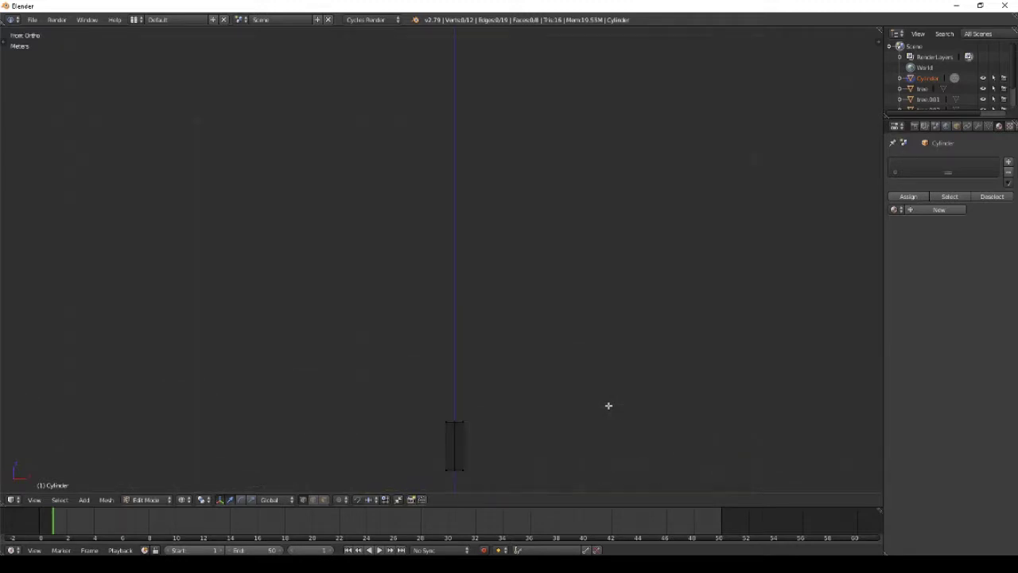
pyautogui.keyDown('shift'); pyautogui.moveTo(528, 466); pyautogui.dragTo(522, 383, button='middle'); pyautogui.keyUp('shift')
pyautogui.moveTo(466, 403); pyautogui.dragTo(501, 418)
pyautogui.press('g')
pyautogui.press('z')
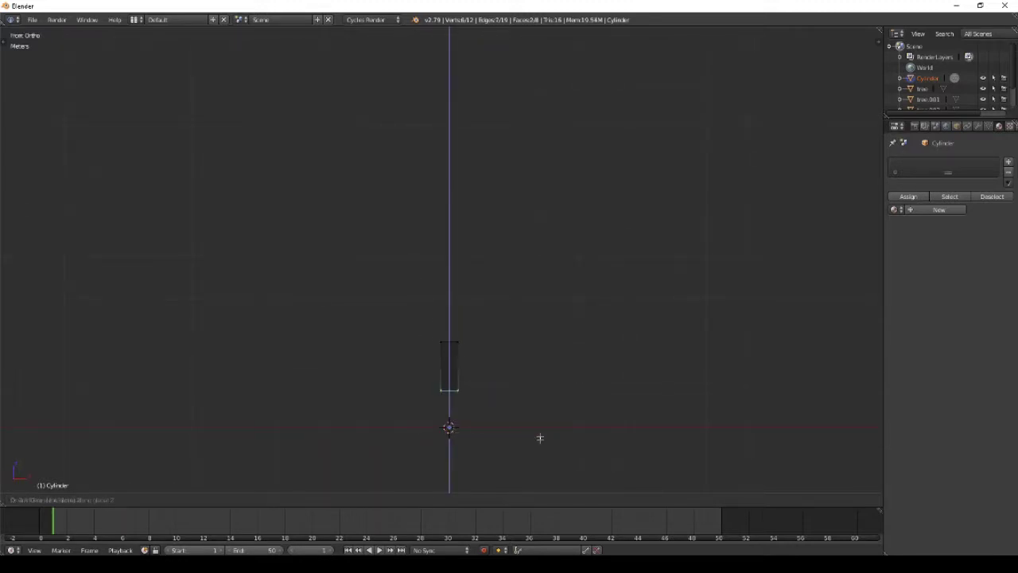
pyautogui.click(536, 460)
# Step: Select the trunk's complete upper ring and raise it along Z to lengthen the straight section
pyautogui.press('a')
pyautogui.press('b')
pyautogui.moveTo(424, 326); pyautogui.dragTo(517, 371)
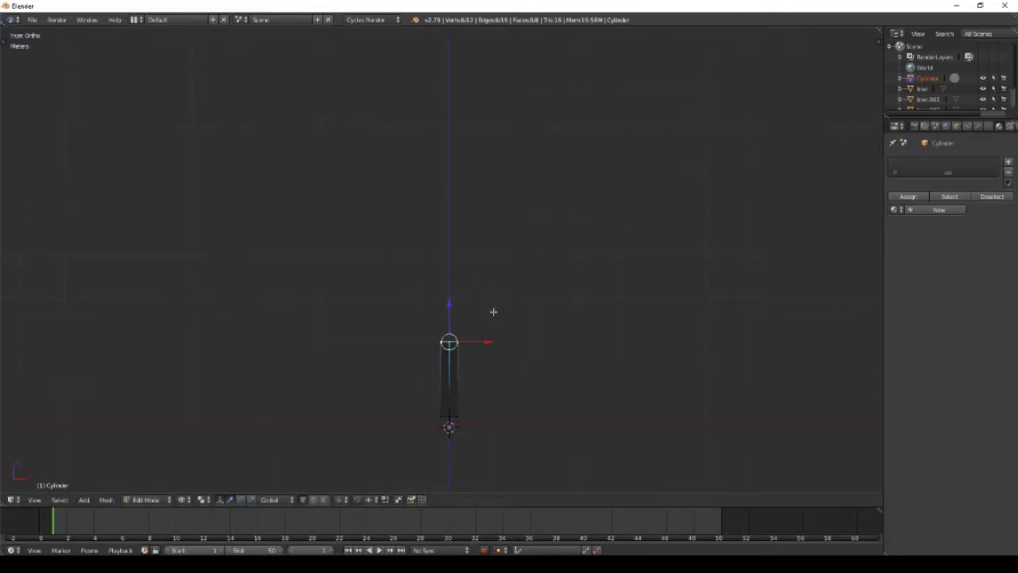
pyautogui.press('g')
pyautogui.press('z')
pyautogui.click(489, 281)
# Step: Extrude the upper ring into a segment leaning toward positive X, then shrink the new ring slightly and tilt it
pyautogui.press('e')
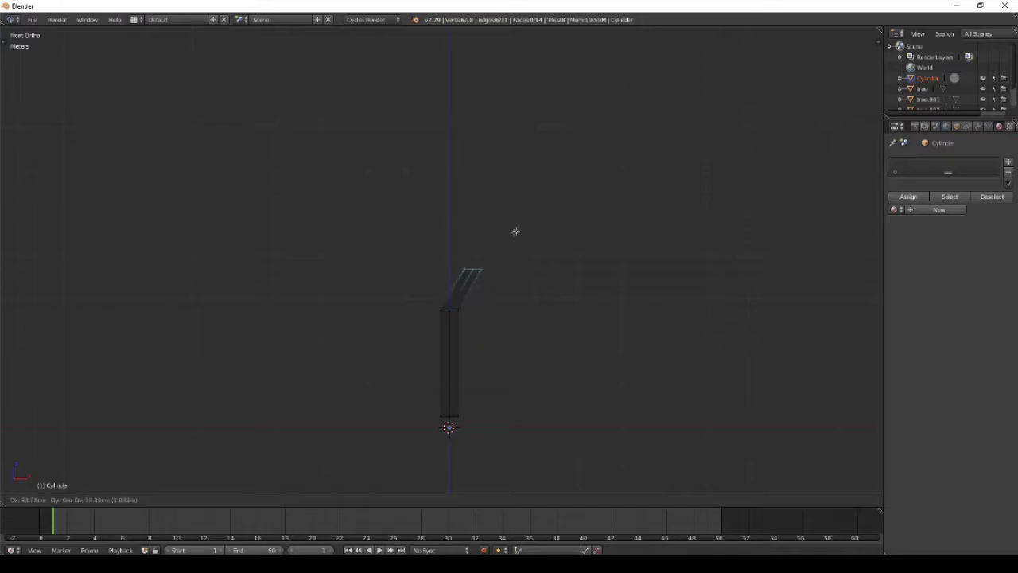
pyautogui.click(521, 169)
pyautogui.press('s')
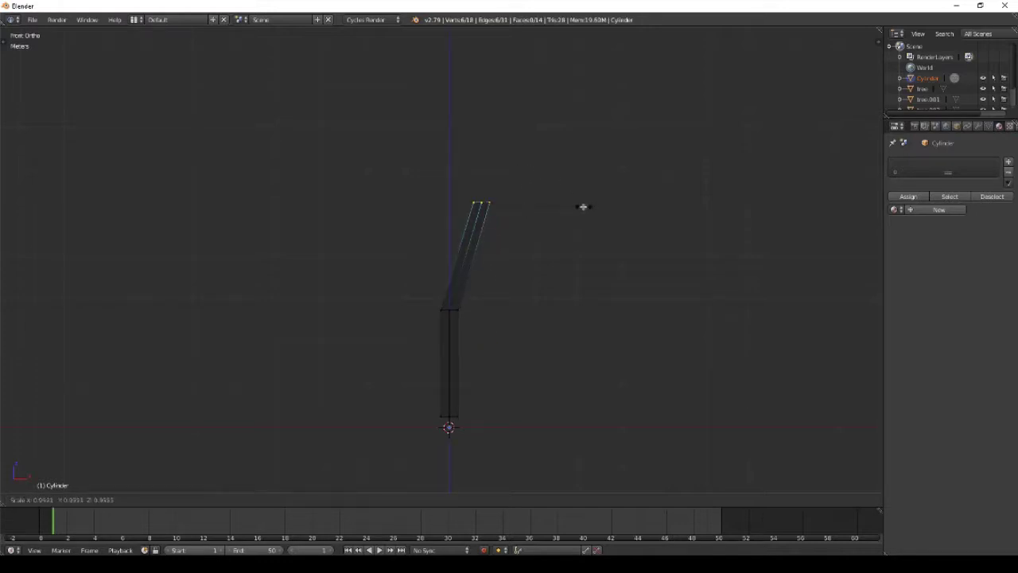
pyautogui.click(575, 207)
pyautogui.keyDown('shift'); pyautogui.moveTo(582, 206); pyautogui.dragTo(582, 263, button='middle'); pyautogui.keyUp('shift')
pyautogui.press('r')
pyautogui.click(582, 301)
# Step: Extrude the trunk's upper ring into a third segment leaning back toward negative X, then tilt and shrink the new end ring
pyautogui.press('e')
pyautogui.click(566, 185)
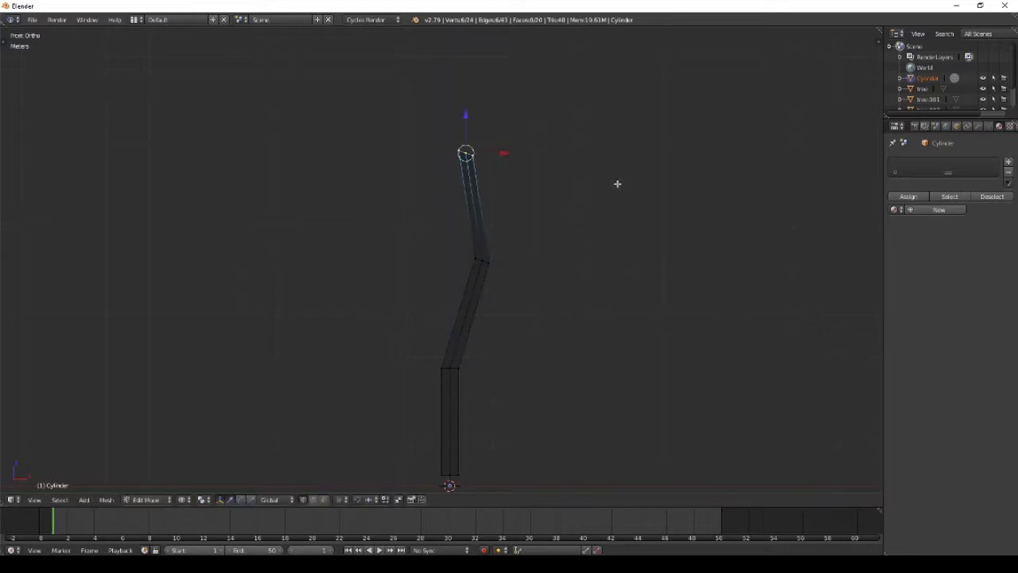
pyautogui.press('r')
pyautogui.click(585, 107)
pyautogui.press('s')
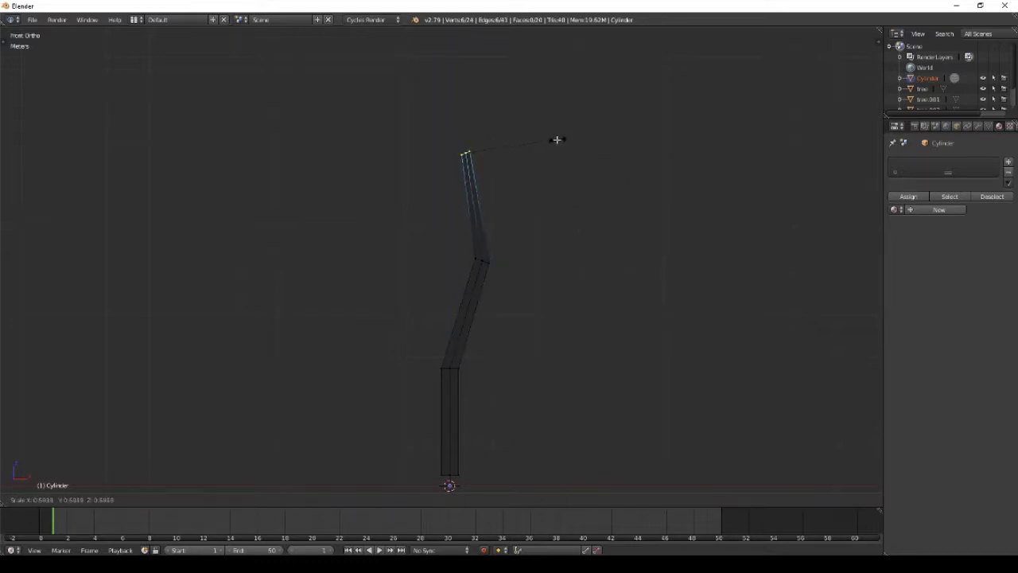
pyautogui.click(557, 142)
# Step: Select the trunk's lower bend ring, move it slightly up and toward negative X, and tilt it to follow the bend
pyautogui.press('a')
pyautogui.press('b')
pyautogui.moveTo(422, 355); pyautogui.dragTo(519, 391)
pyautogui.press('g')
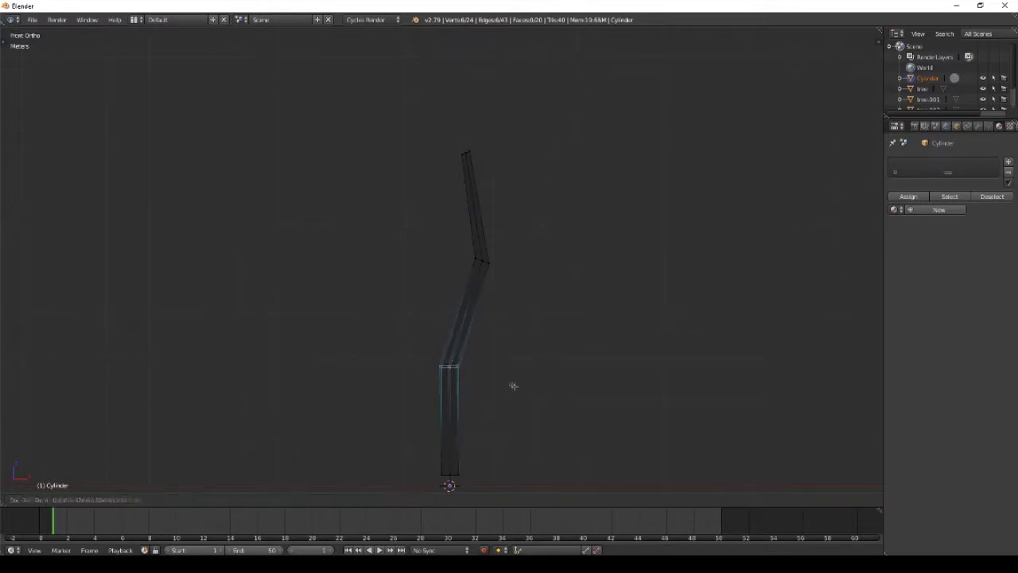
pyautogui.click(511, 380)
pyautogui.press('r')
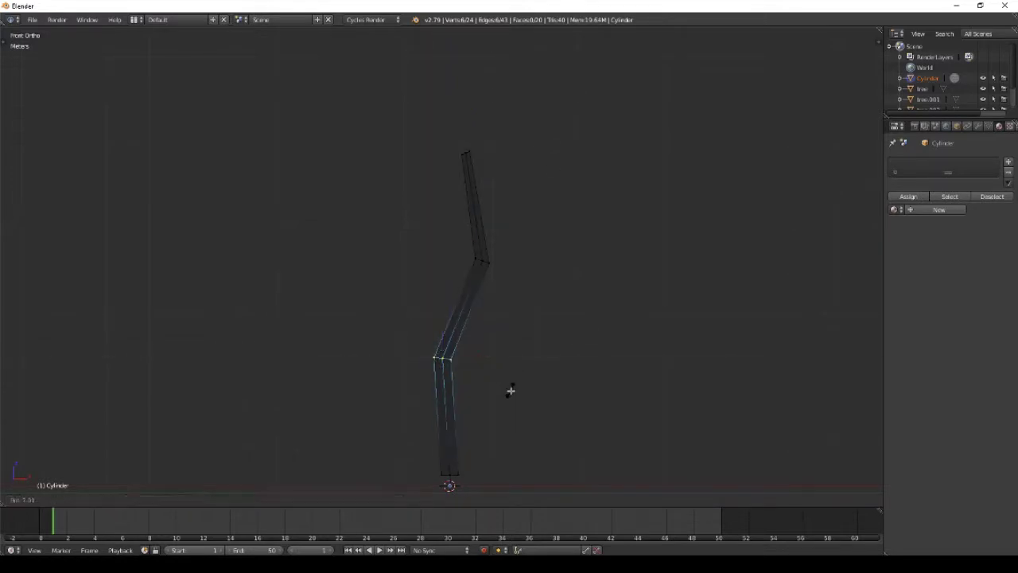
pyautogui.click(508, 397)
# Step: Select only the trunk's upper bend ring and rotate it to align with the change in direction
pyautogui.press('b')
pyautogui.moveTo(464, 245); pyautogui.dragTo(520, 275)
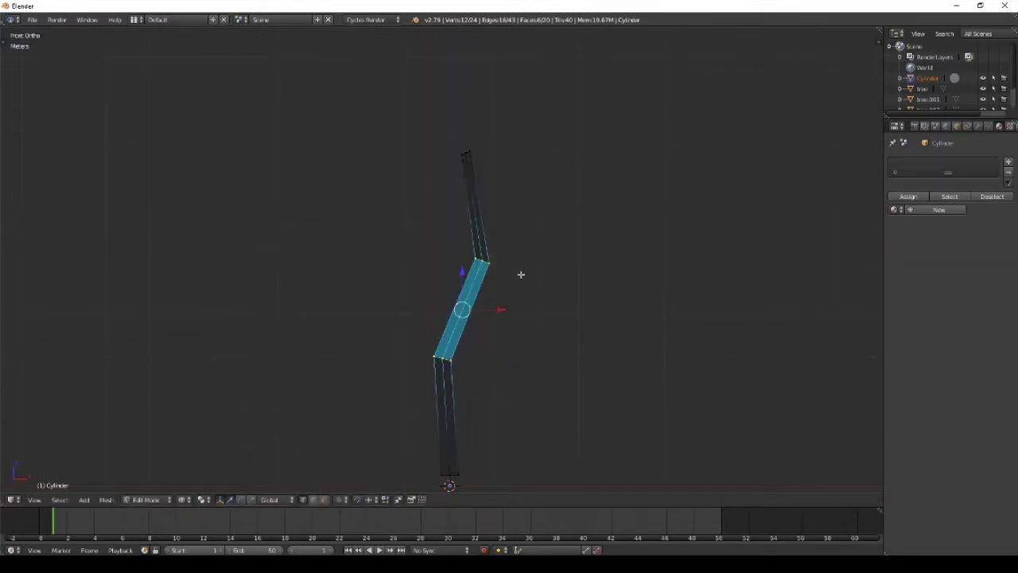
pyautogui.press('a')
pyautogui.press('b')
pyautogui.moveTo(448, 243); pyautogui.dragTo(521, 277)
pyautogui.press('r')
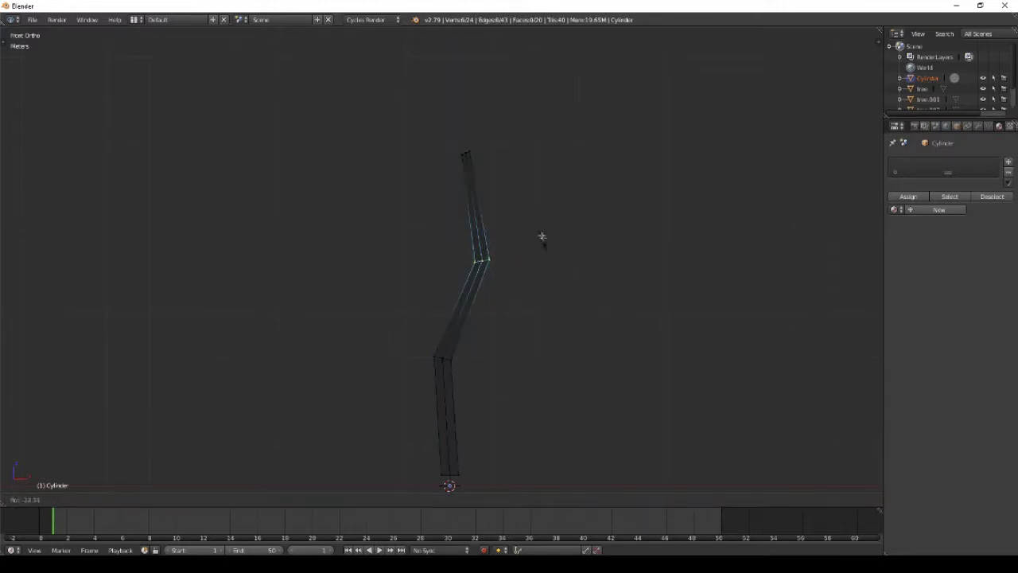
pyautogui.click(523, 289)
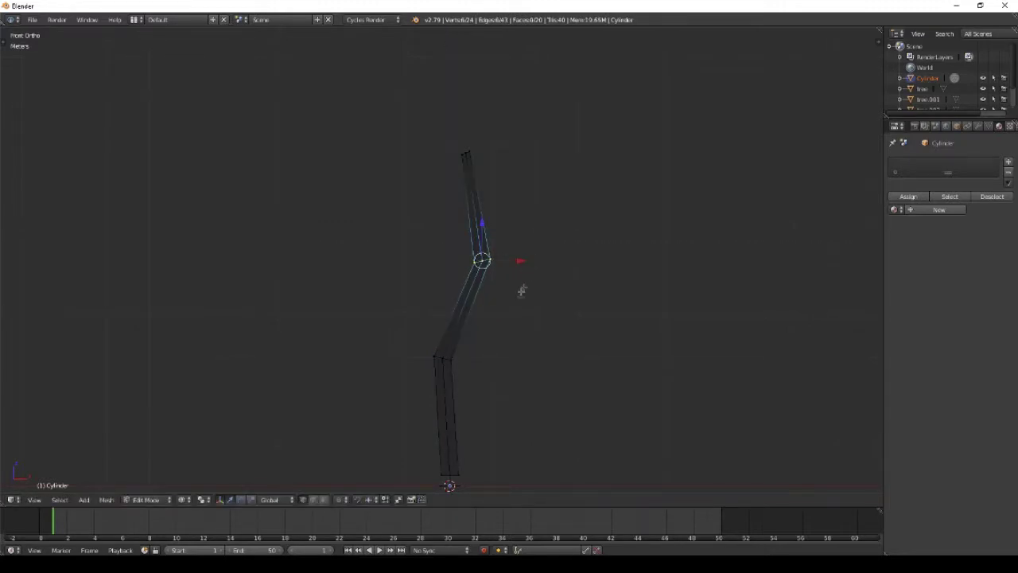
pyautogui.press('a')
# Step: Select the trunk's tip ring and, in top view, move it along Y in the positive direction
pyautogui.moveTo(523, 289); pyautogui.dragTo(384, 427, button='middle')
pyautogui.press('KP_7')
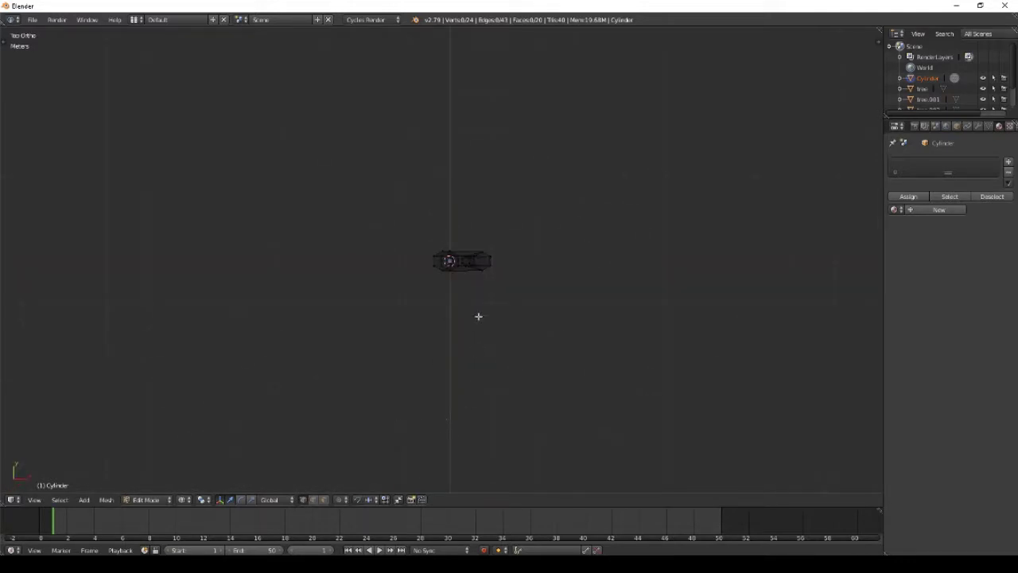
pyautogui.press('z')
pyautogui.moveTo(494, 278); pyautogui.dragTo(506, 223, button='middle')
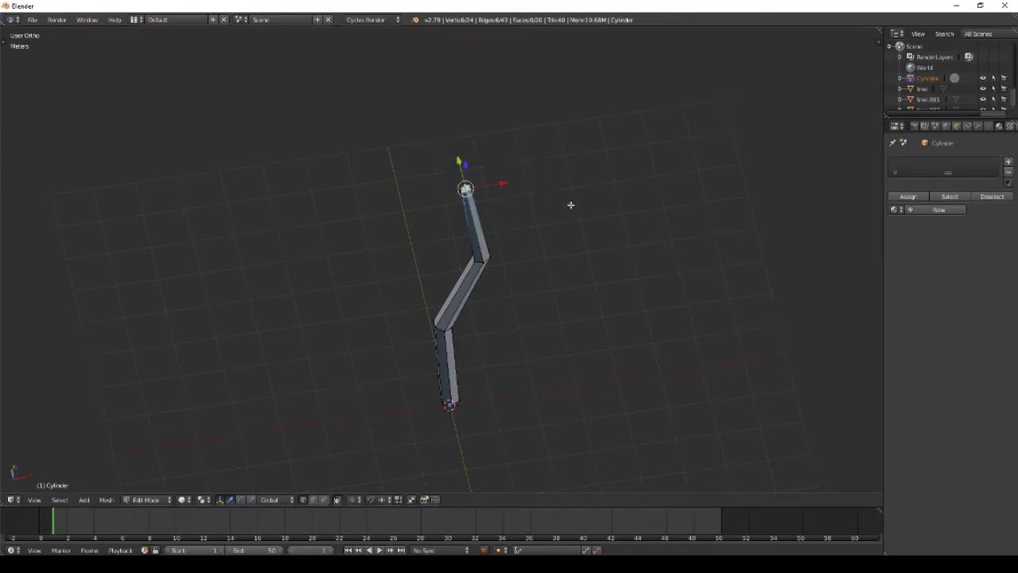
pyautogui.press('KP_7')
pyautogui.press('g')
pyautogui.press('y')
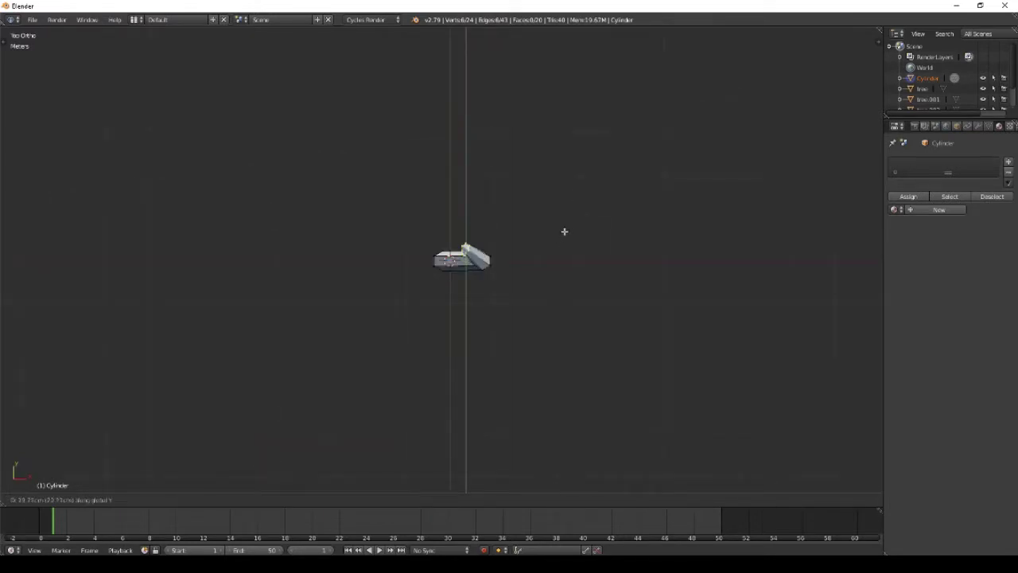
pyautogui.click(567, 220)
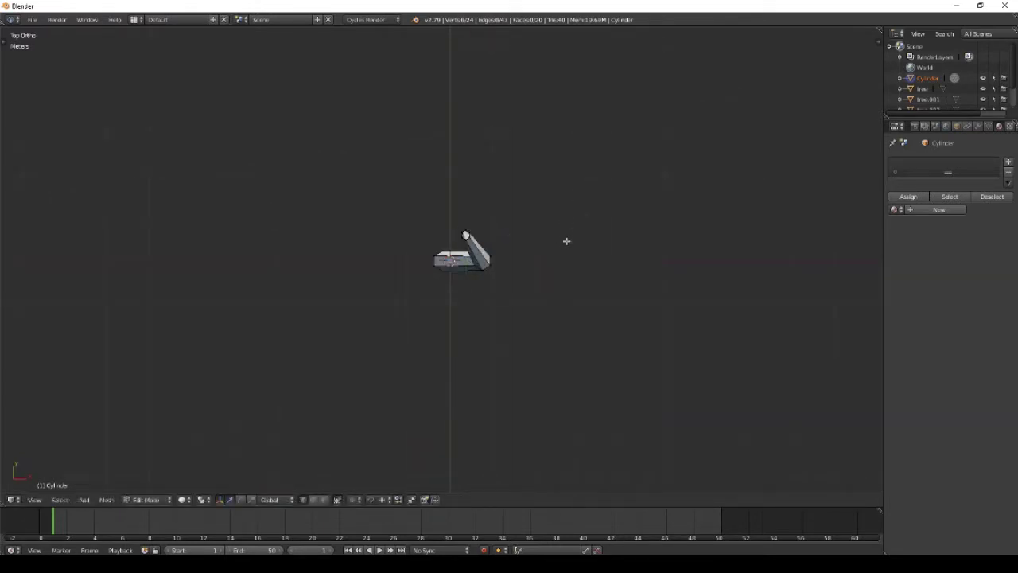
pyautogui.moveTo(571, 276); pyautogui.dragTo(573, 218, button='middle')
# Step: Select the complete upper bend ring in wireframe and move it toward negative Y and slightly toward negative X in top view
pyautogui.press('z')
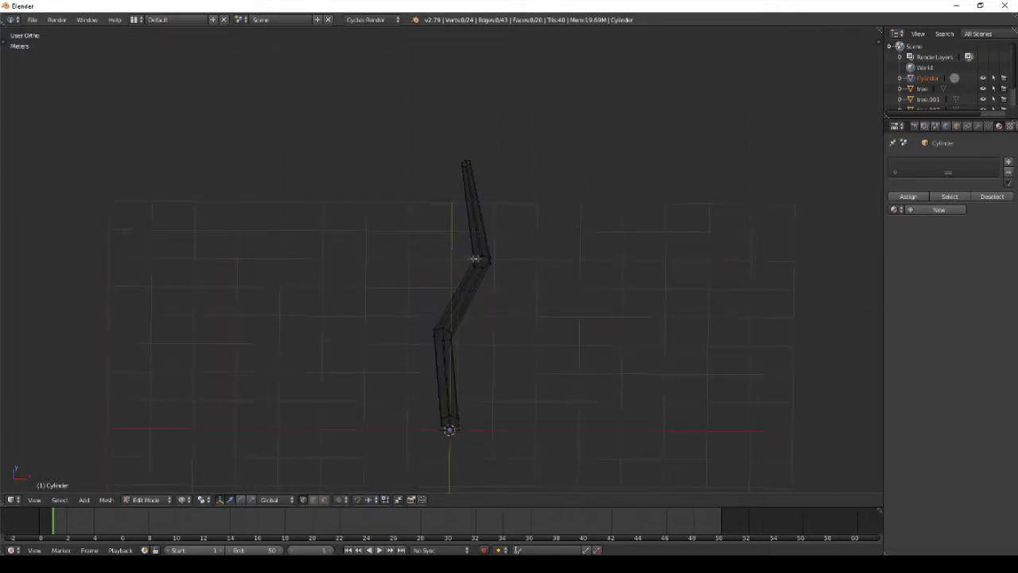
pyautogui.press('b')
pyautogui.moveTo(456, 241); pyautogui.dragTo(548, 295)
pyautogui.press('z')
pyautogui.press('KP_7')
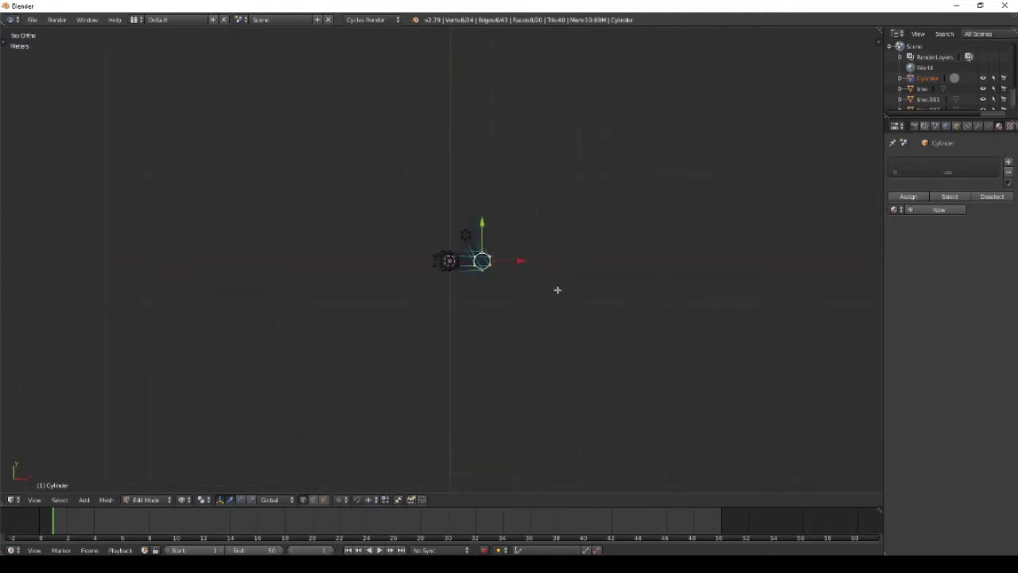
pyautogui.press('g')
pyautogui.click(550, 305)
# Step: Select the complete lower bend ring and move it toward positive X and positive Y in top view
pyautogui.press('a')
pyautogui.moveTo(549, 305); pyautogui.dragTo(540, 241, button='middle')
pyautogui.press('b')
pyautogui.moveTo(414, 328); pyautogui.dragTo(504, 379, button='middle')
pyautogui.press('KP_7')
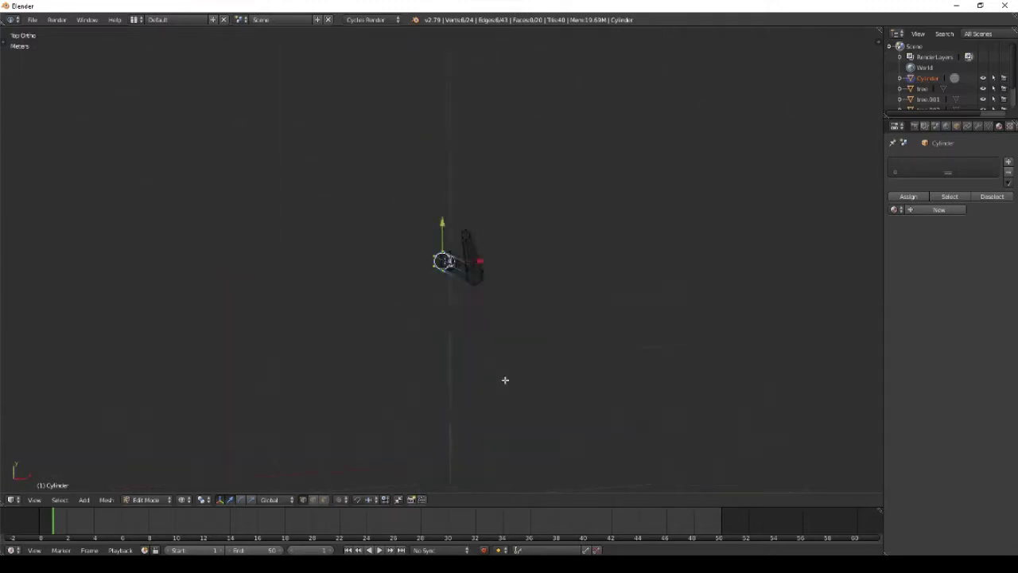
pyautogui.press('g')
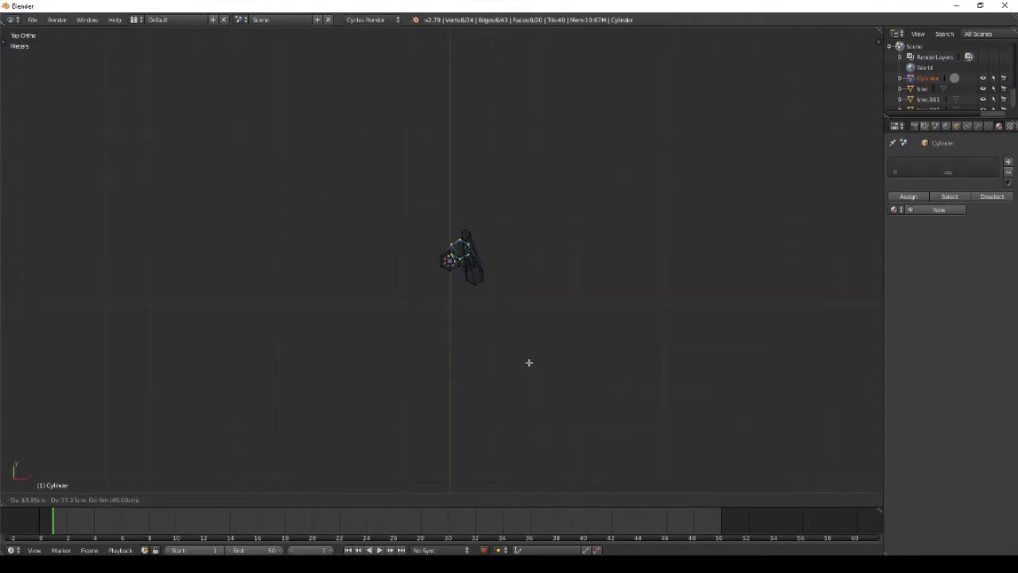
pyautogui.click(529, 359)
# Step: Select the trunk's tip ring, move it toward negative X in top view, and deselect everything
pyautogui.moveTo(529, 359); pyautogui.dragTo(700, 299, button='middle')
pyautogui.press('b')
pyautogui.moveTo(416, 196); pyautogui.dragTo(449, 233)
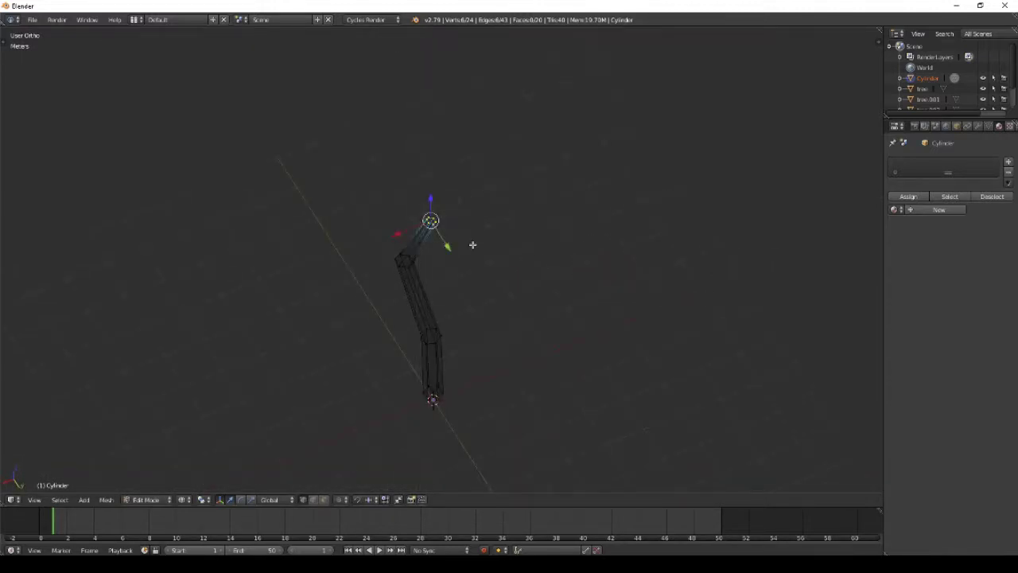
pyautogui.press('KP_7')
pyautogui.press('g')
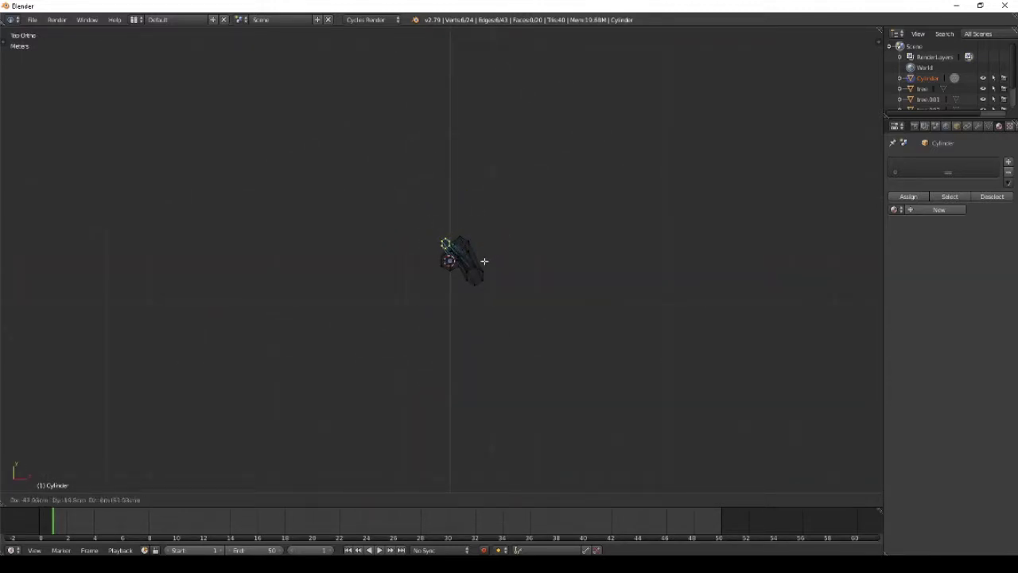
pyautogui.click(485, 260)
pyautogui.moveTo(484, 261); pyautogui.dragTo(643, 298, button='middle')
pyautogui.press('a')
pyautogui.press('a')
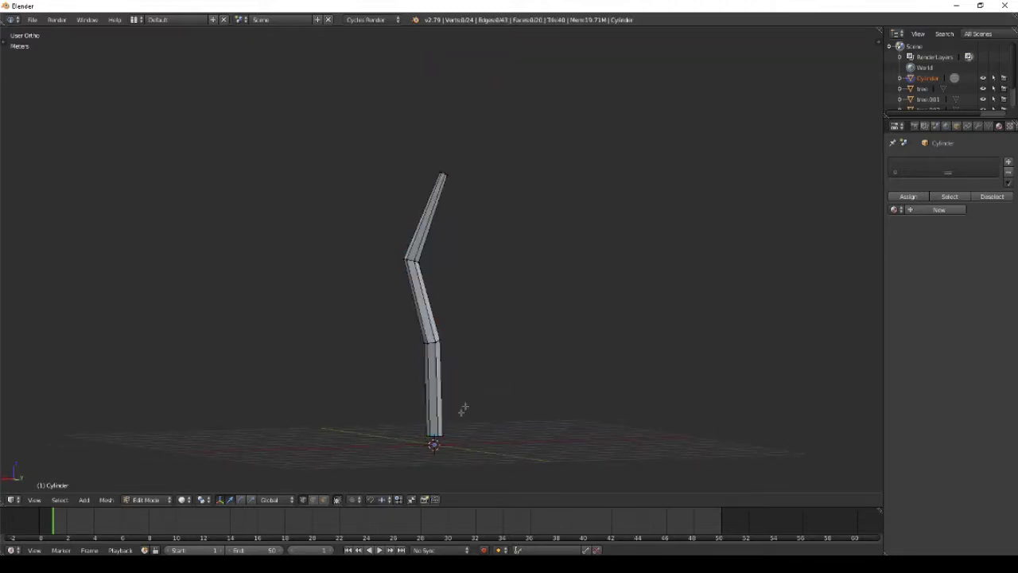
pyautogui.moveTo(409, 419); pyautogui.dragTo(531, 446)
pyautogui.hotkey('shift', 's')
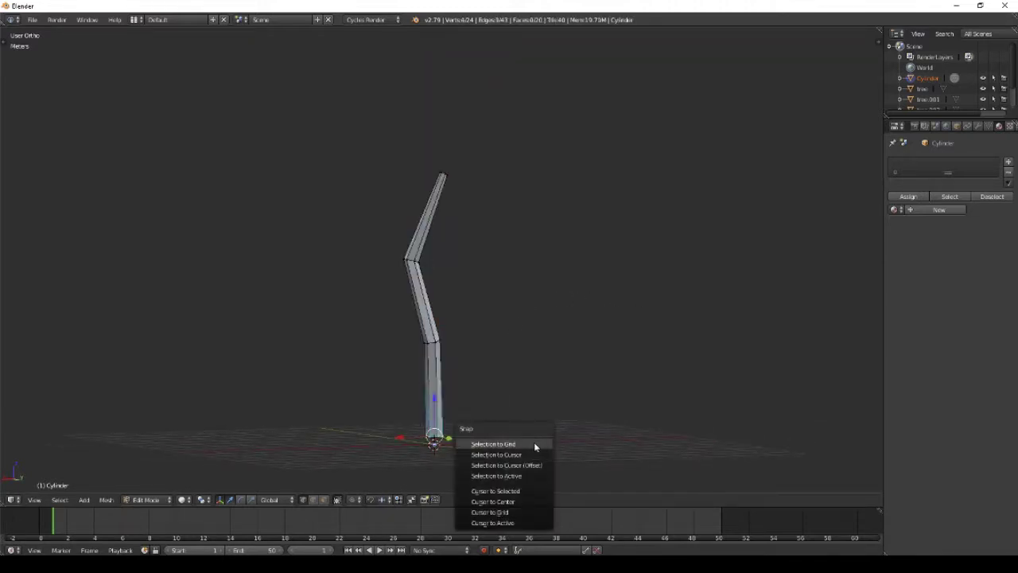
pyautogui.click(534, 442)
pyautogui.press('a')
pyautogui.hotkey('shift', 's')
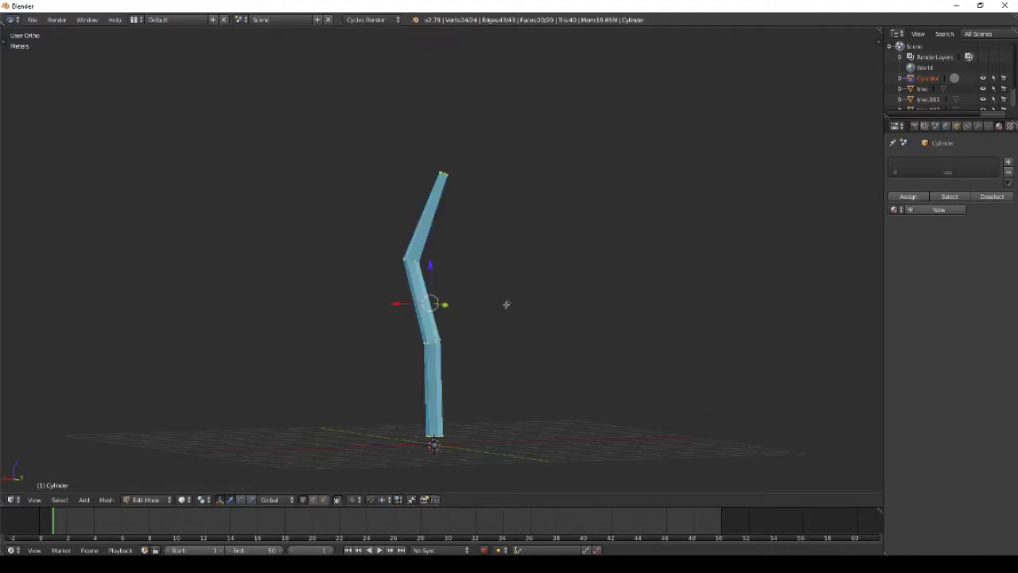
pyautogui.press('a')
# Step: Select the visible vertices at the trunk's base and snap the 3D cursor to them
pyautogui.moveTo(506, 318); pyautogui.dragTo(355, 316, button='middle')
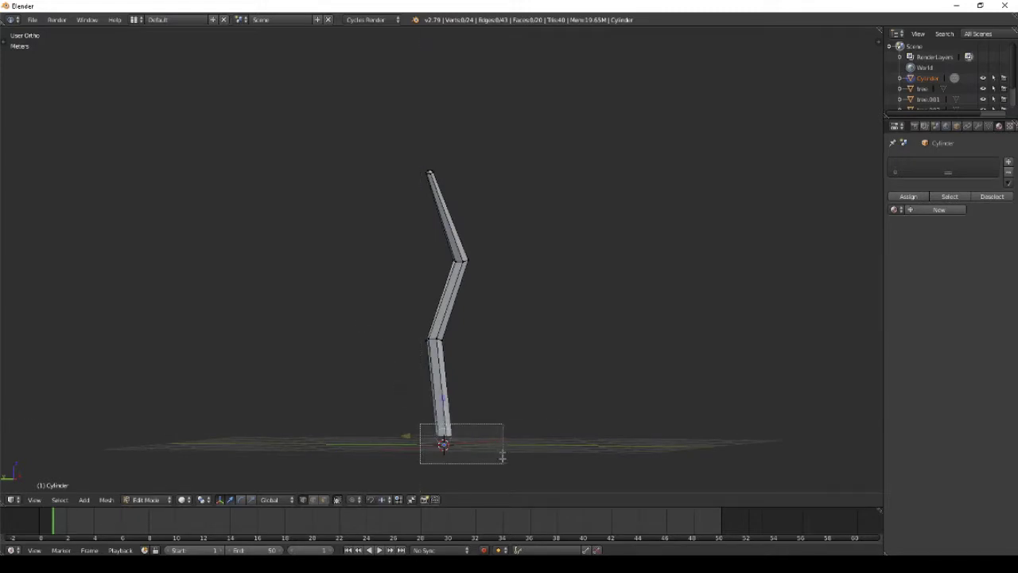
pyautogui.moveTo(502, 456); pyautogui.dragTo(502, 457)
pyautogui.keyDown('shift'); pyautogui.moveTo(503, 456); pyautogui.dragTo(561, 318, button='middle'); pyautogui.keyUp('shift')
pyautogui.hotkey('shift', 's')
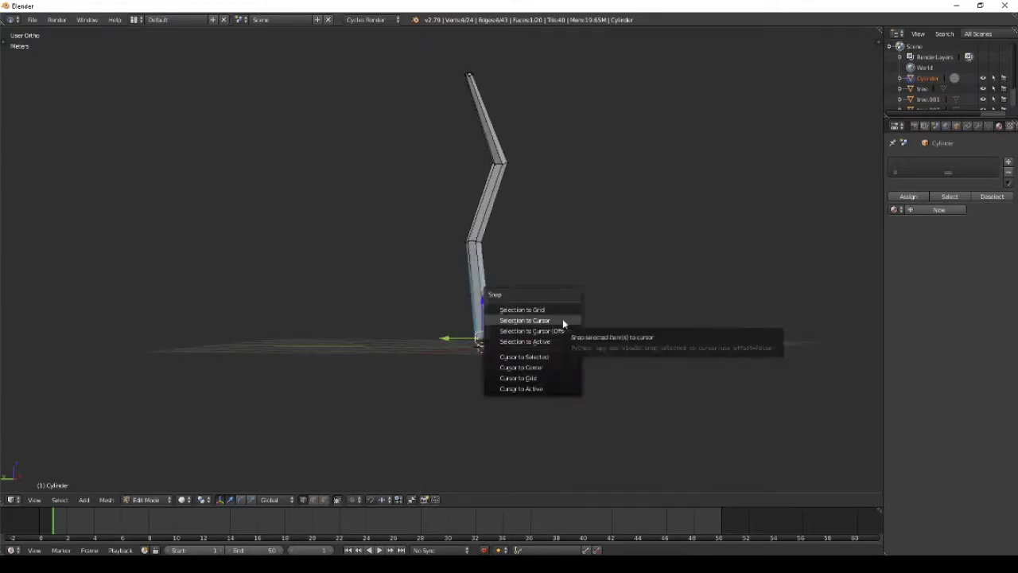
pyautogui.click(540, 357)
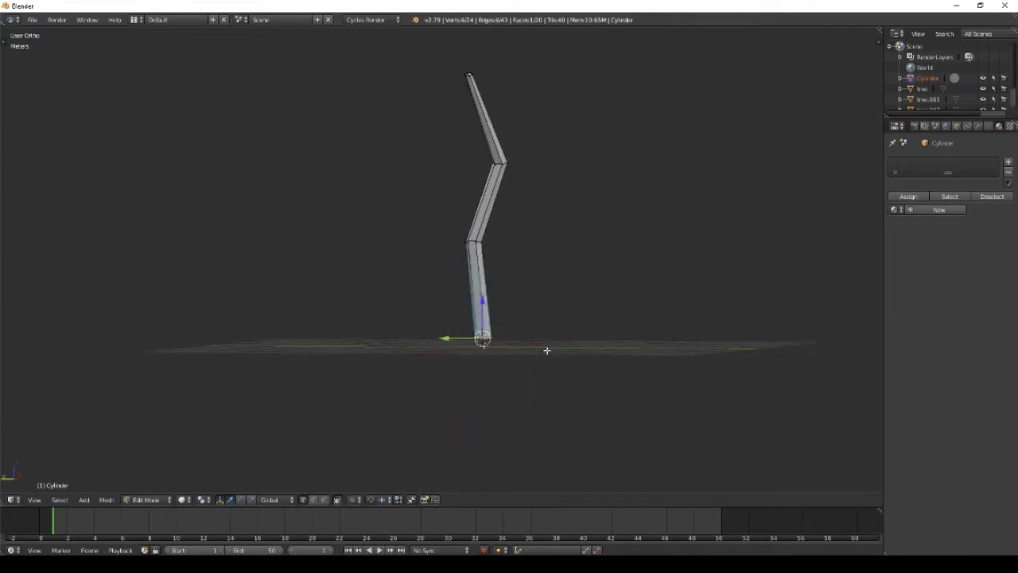
# Step: Switch to Object Mode and set the trunk's origin to the 3D cursor
pyautogui.press('Tab')
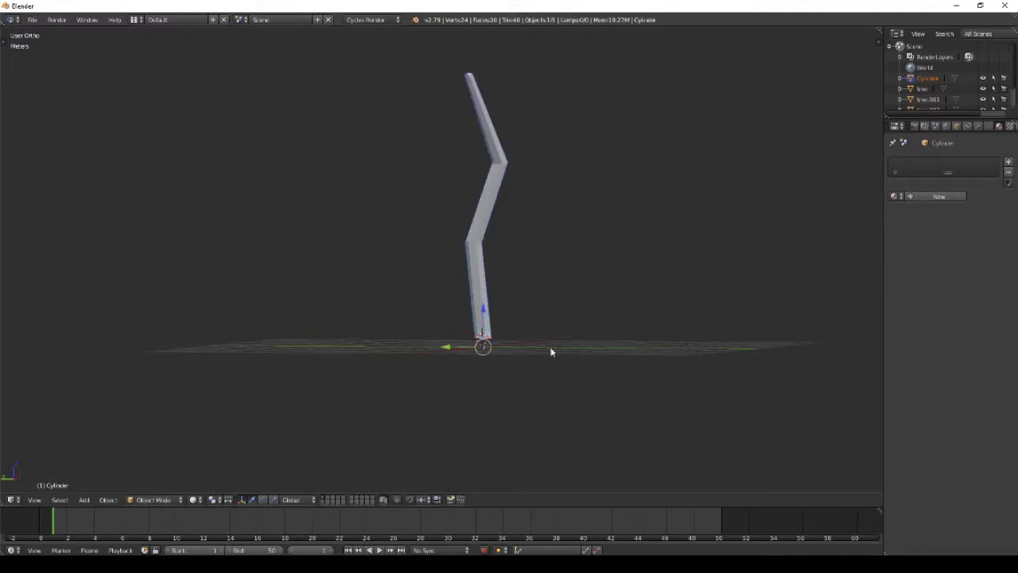
pyautogui.hotkey('ctrl', 'alt', 'shift', 'c')
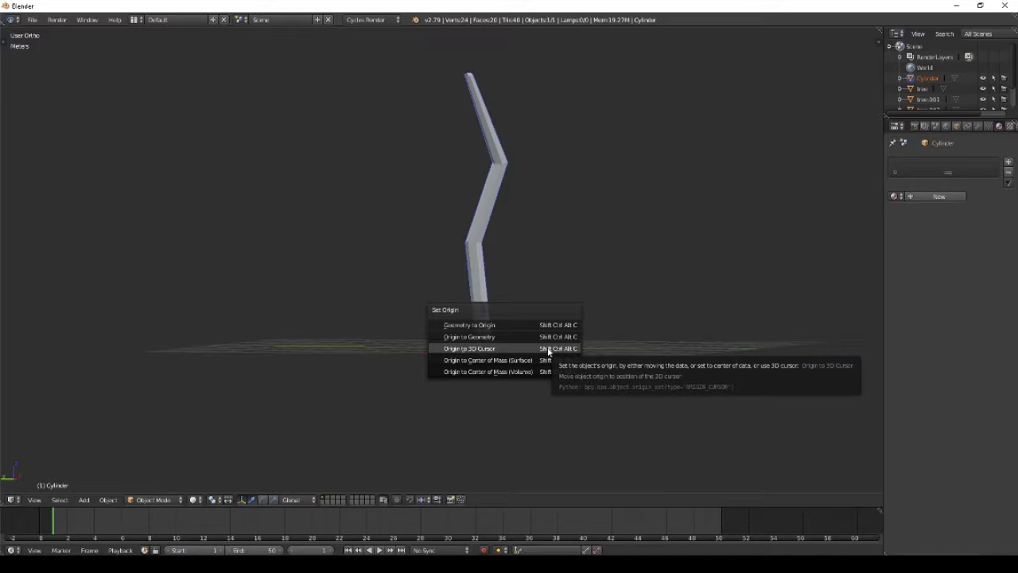
pyautogui.click(547, 350)
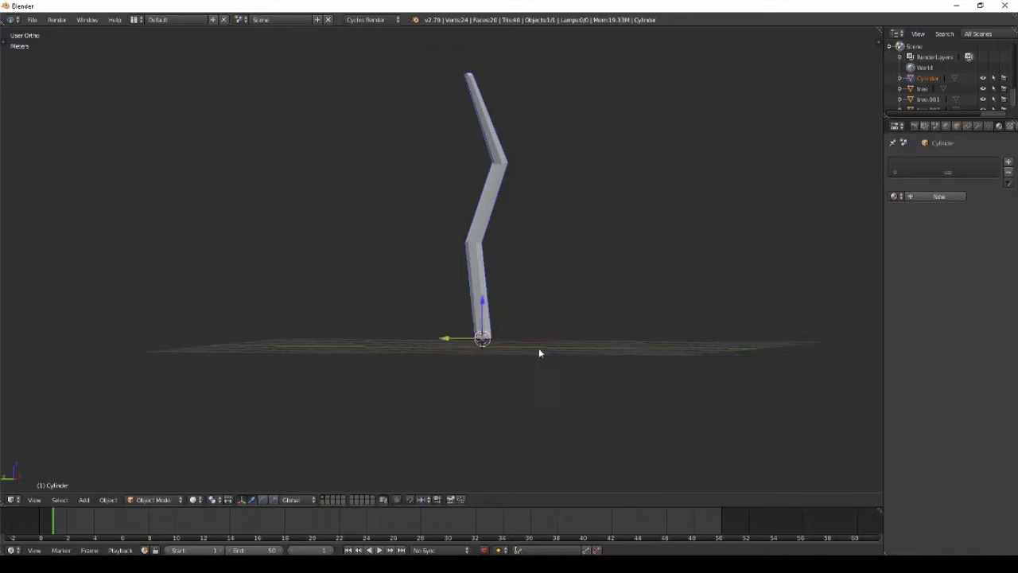
# Step: Return the 3D cursor to the scene centre and snap the trunk's origin onto it
pyautogui.moveTo(541, 353); pyautogui.dragTo(519, 349, button='middle')
pyautogui.press('KP_Decimal')
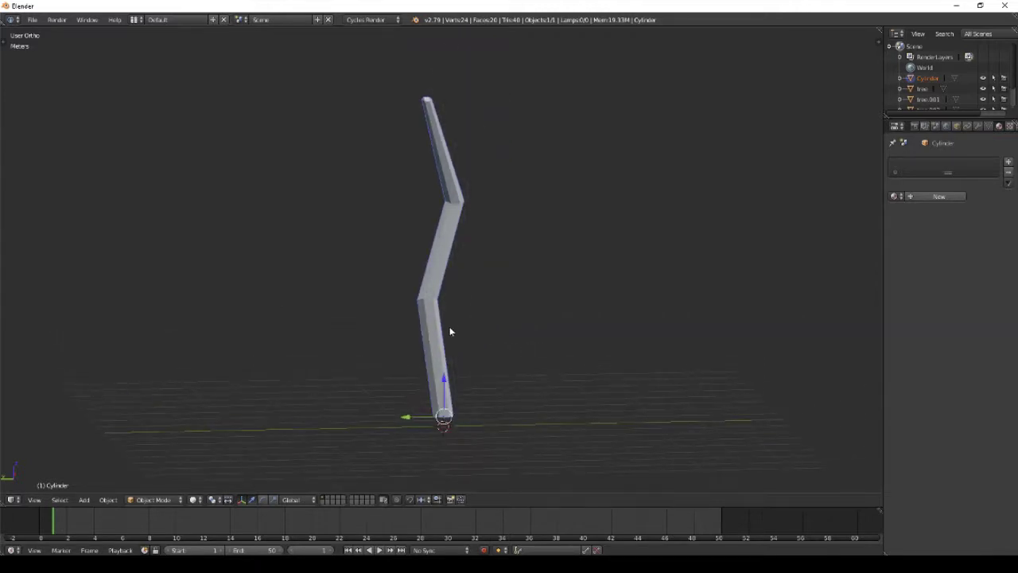
pyautogui.hotkey('shift', 's')
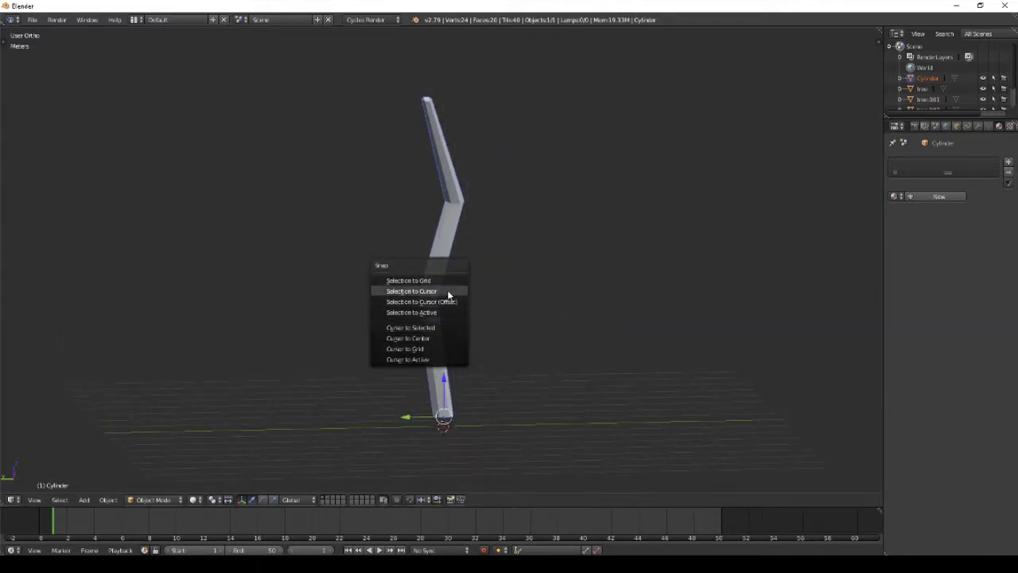
pyautogui.click(448, 292)
# Step: Add an icosphere and move it along Y in the negative direction so it stands clear of the trunk
pyautogui.moveTo(560, 339)
pyautogui.mouseDown(button='middle')
pyautogui.moveTo(500, 313)
pyautogui.moveTo(454, 330)
pyautogui.moveTo(556, 357)
pyautogui.moveTo(532, 339)
pyautogui.moveTo(581, 400)
pyautogui.moveTo(570, 353)
pyautogui.mouseUp(button='middle')
pyautogui.hotkey('shift', 'a')
pyautogui.moveTo(572, 350)
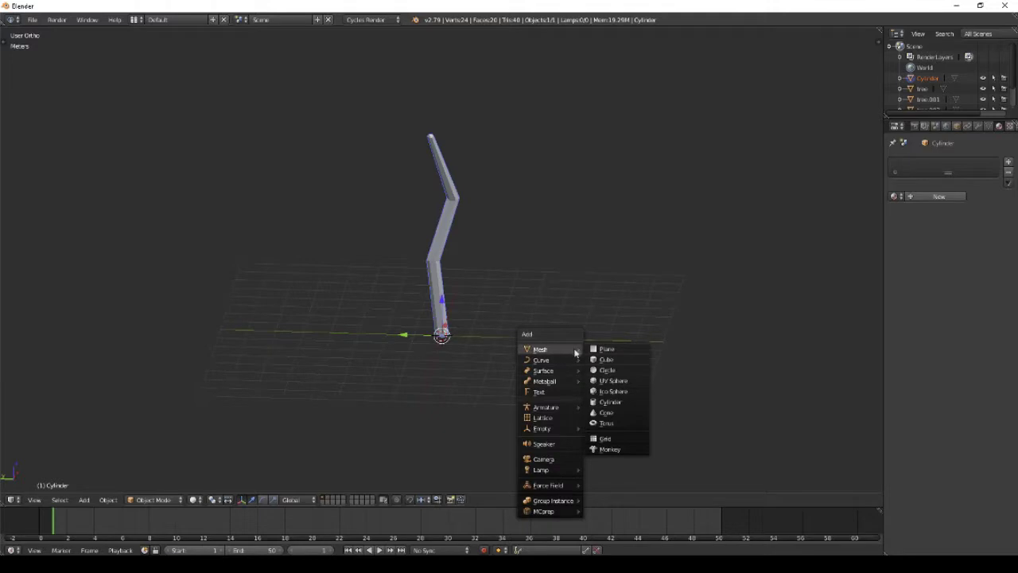
pyautogui.click(613, 391)
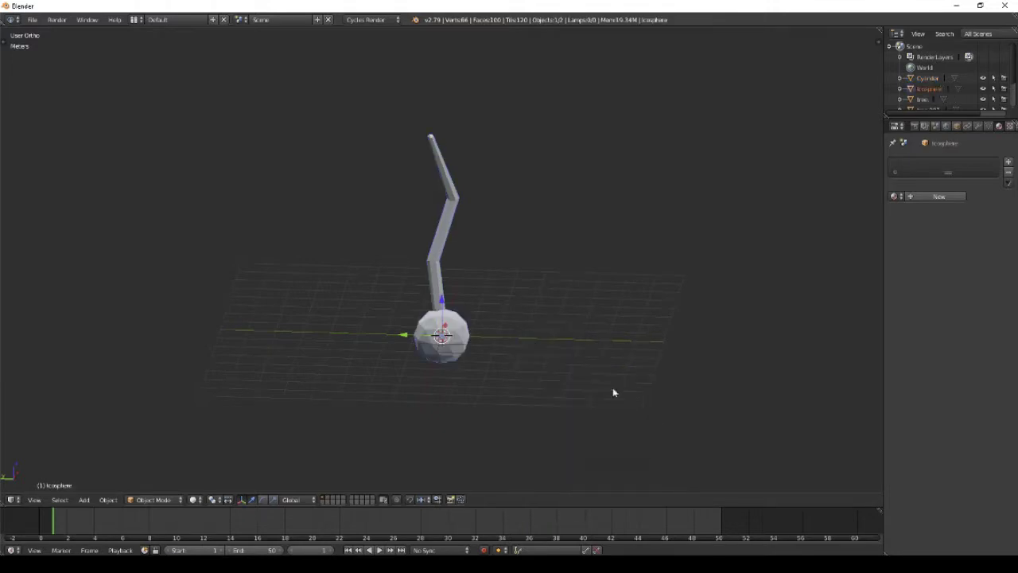
pyautogui.press('g')
pyautogui.press('y')
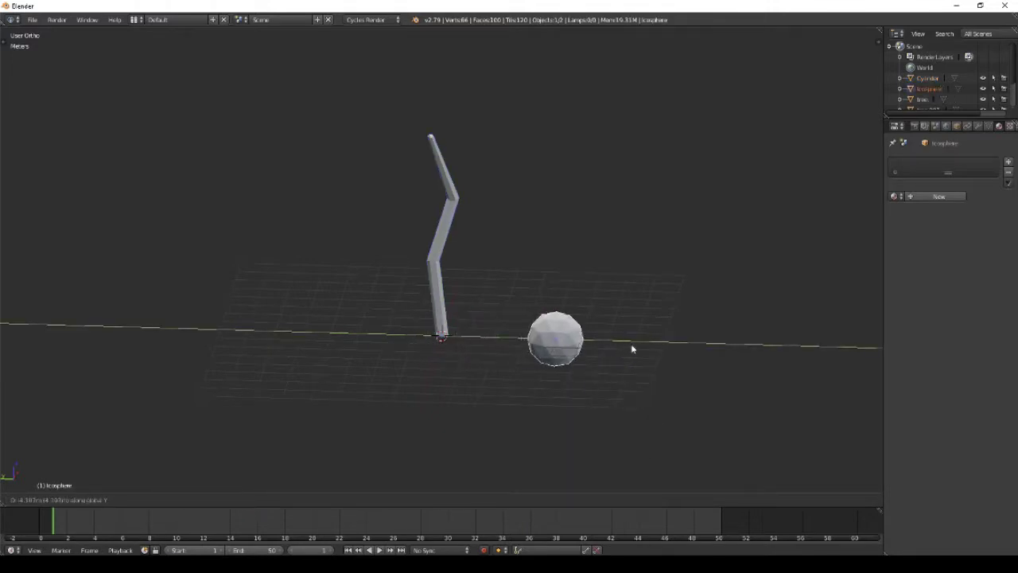
pyautogui.click(630, 343)
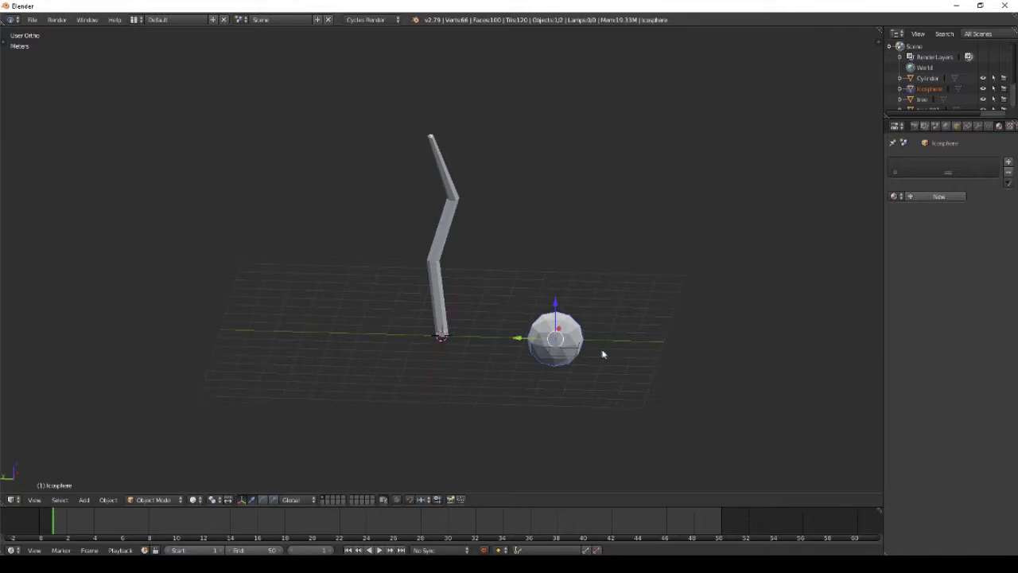
# Step: Put the icosphere into Edit Mode and select its topmost vertex
pyautogui.moveTo(587, 356); pyautogui.dragTo(600, 361, button='middle')
pyautogui.press('Tab')
pyautogui.moveTo(636, 308); pyautogui.dragTo(618, 318, button='middle')
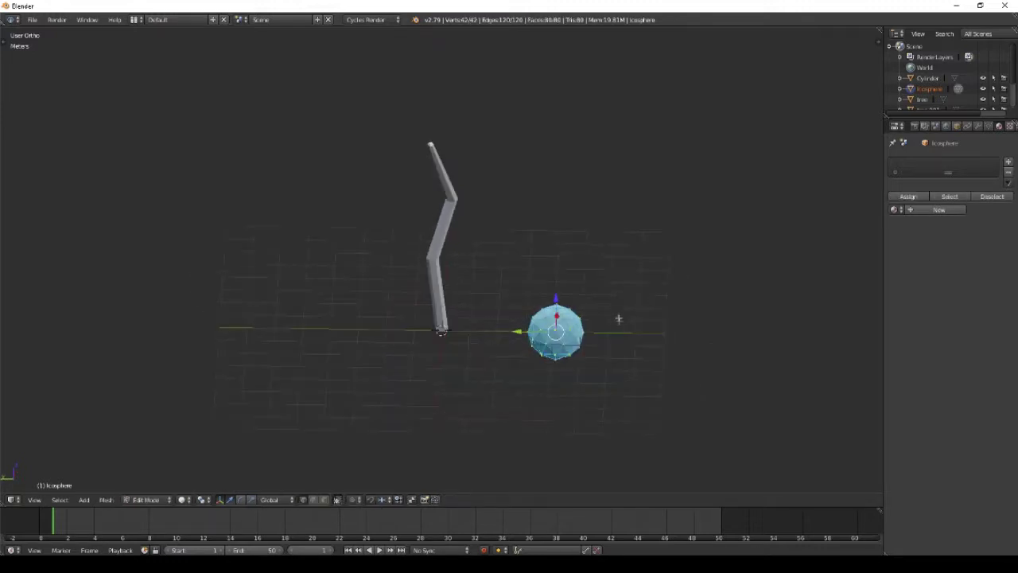
pyautogui.keyDown('ctrl'); pyautogui.moveTo(619, 367); pyautogui.dragTo(621, 332, button='middle'); pyautogui.keyUp('ctrl')
pyautogui.scroll(1, 621, 334)
pyautogui.press('t')
pyautogui.press('t')
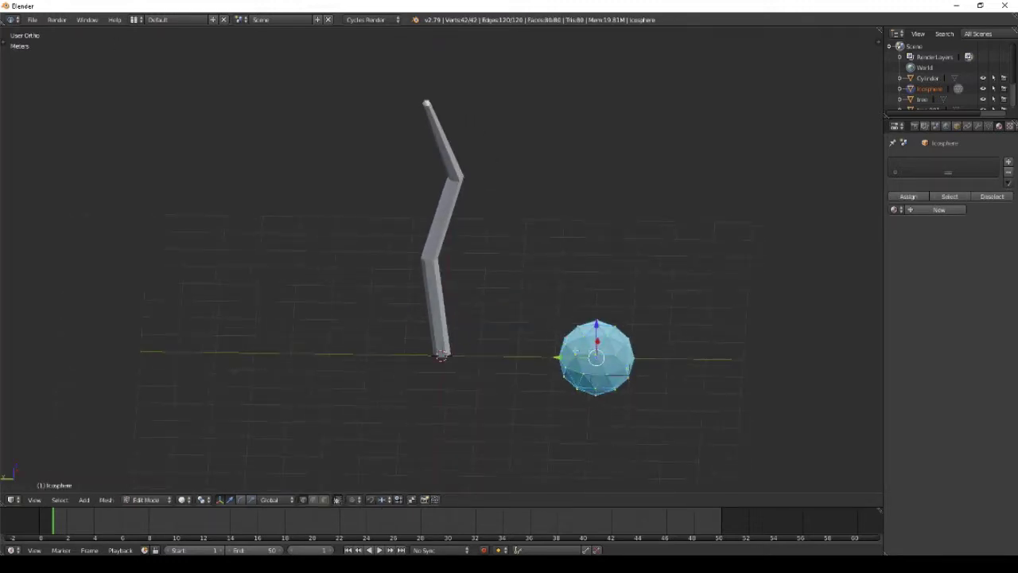
pyautogui.keyDown('shift'); pyautogui.moveTo(733, 344); pyautogui.dragTo(643, 341, button='middle'); pyautogui.keyUp('shift')
pyautogui.scroll(3, 642, 341)
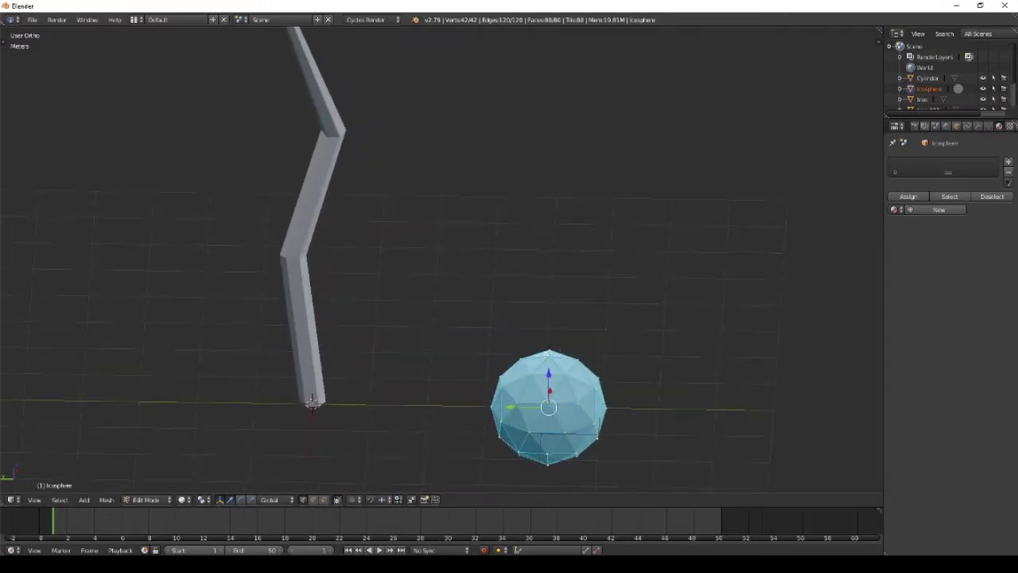
pyautogui.rightClick(570, 354)
pyautogui.press('g')
pyautogui.press('z')
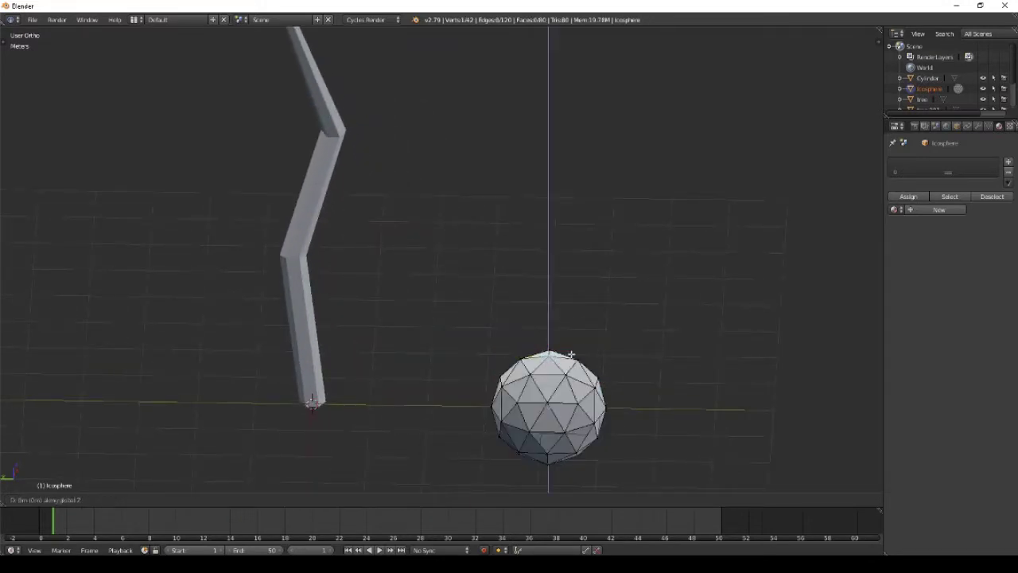
pyautogui.press('Escape')
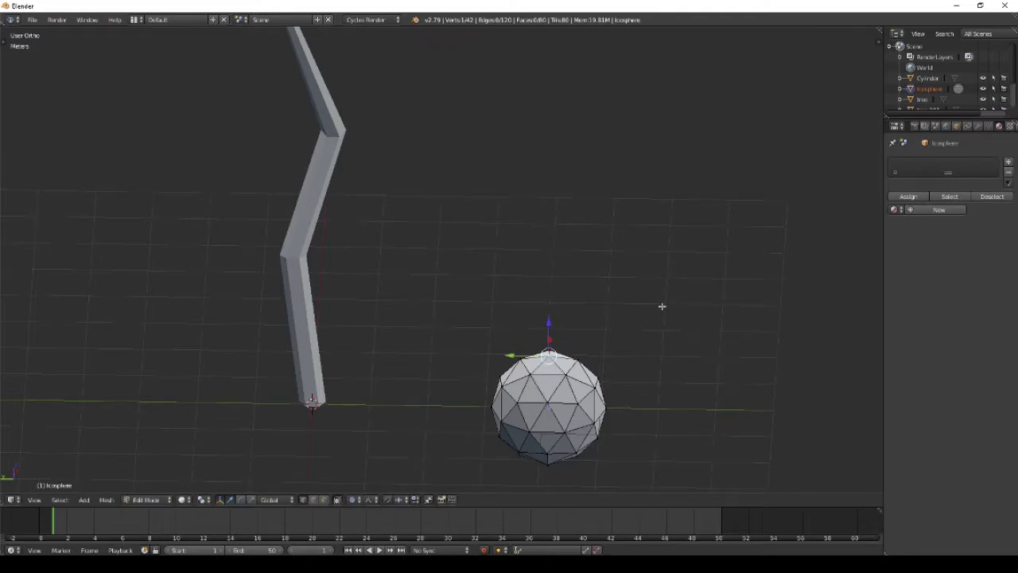
# Step: Stretch the icosphere by raising its top vertex along Z with smooth proportional editing at a size of about 2.36
pyautogui.press('g')
pyautogui.press('z')
pyautogui.scroll(-1, 664, 302)
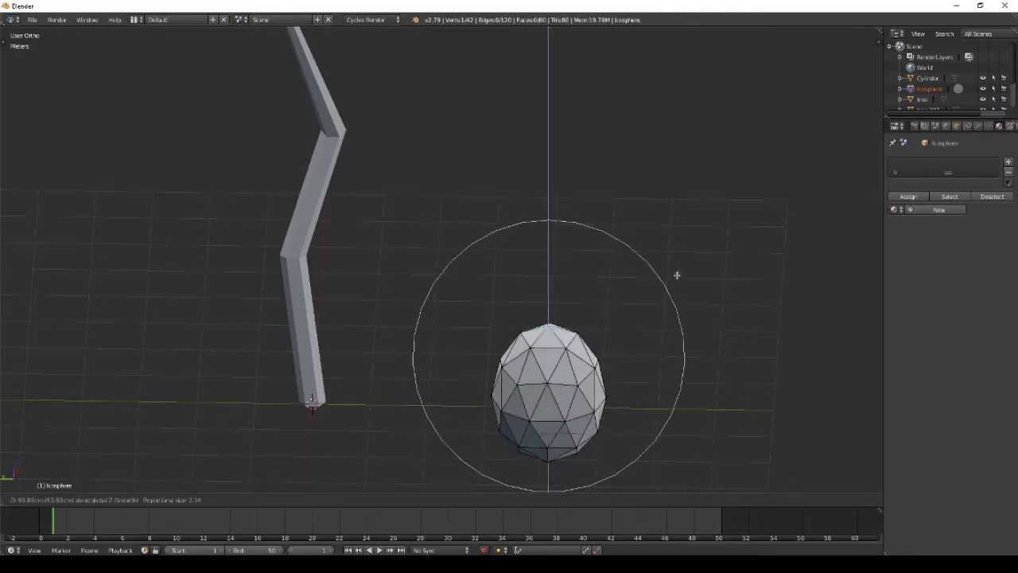
pyautogui.click(701, 152)
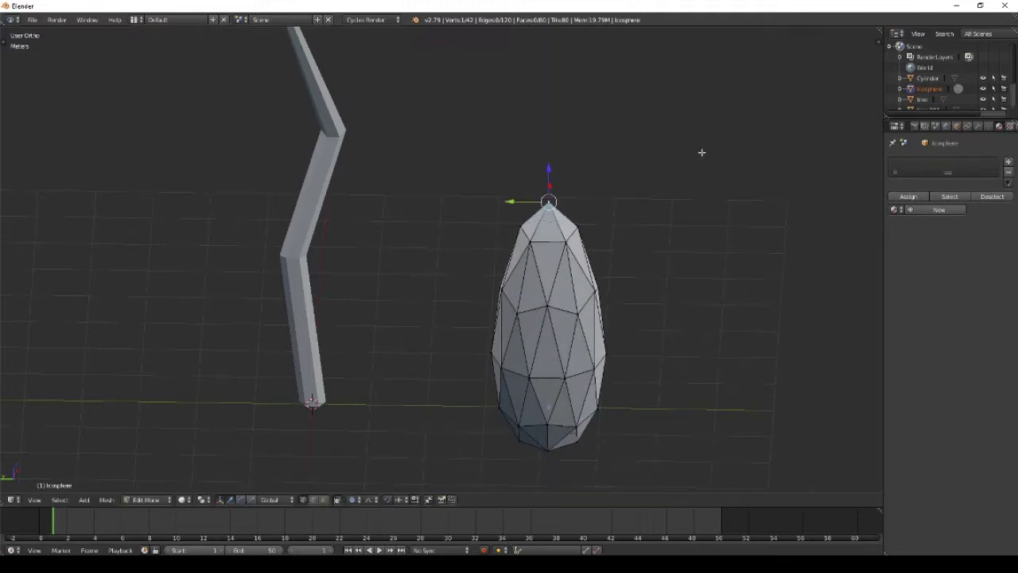
# Step: Raise the bottom vertex slightly along Z with smooth proportional editing to flatten the foliage's underside, and return to Object Mode
pyautogui.moveTo(700, 154); pyautogui.dragTo(556, 447, button='middle')
pyautogui.rightClick(551, 468)
pyautogui.press('g')
pyautogui.press('z')
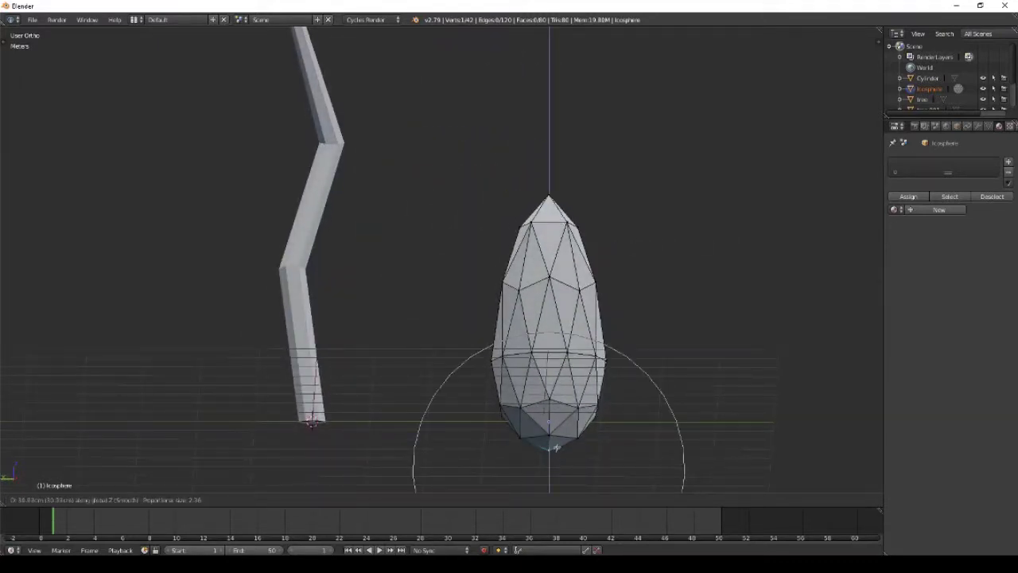
pyautogui.click(622, 364)
pyautogui.moveTo(623, 364); pyautogui.dragTo(575, 404, button='middle')
pyautogui.scroll(-4, 540, 350)
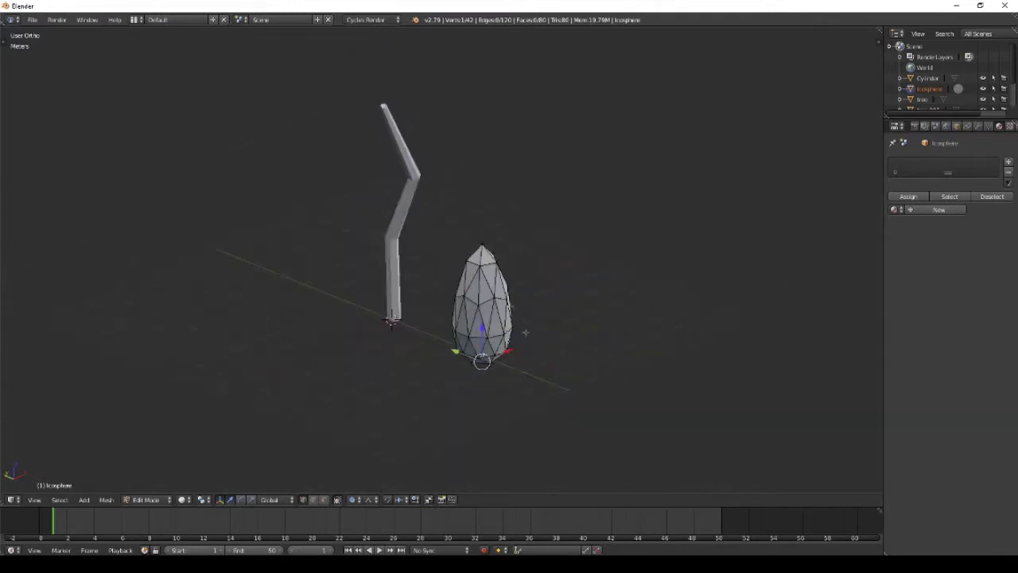
pyautogui.moveTo(525, 329); pyautogui.dragTo(692, 276, button='middle')
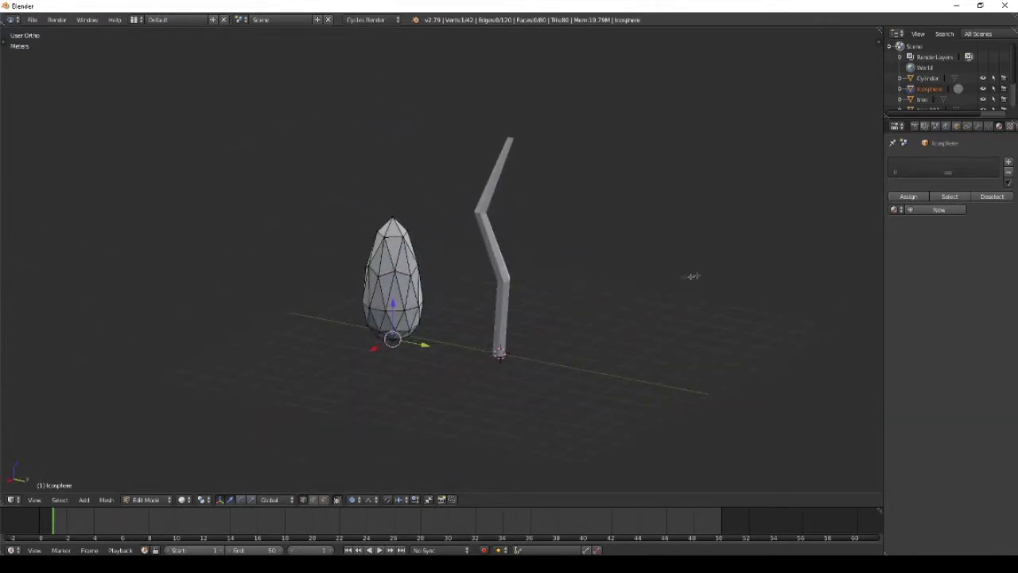
pyautogui.moveTo(614, 269); pyautogui.dragTo(443, 278, button='middle')
pyautogui.press('Tab')
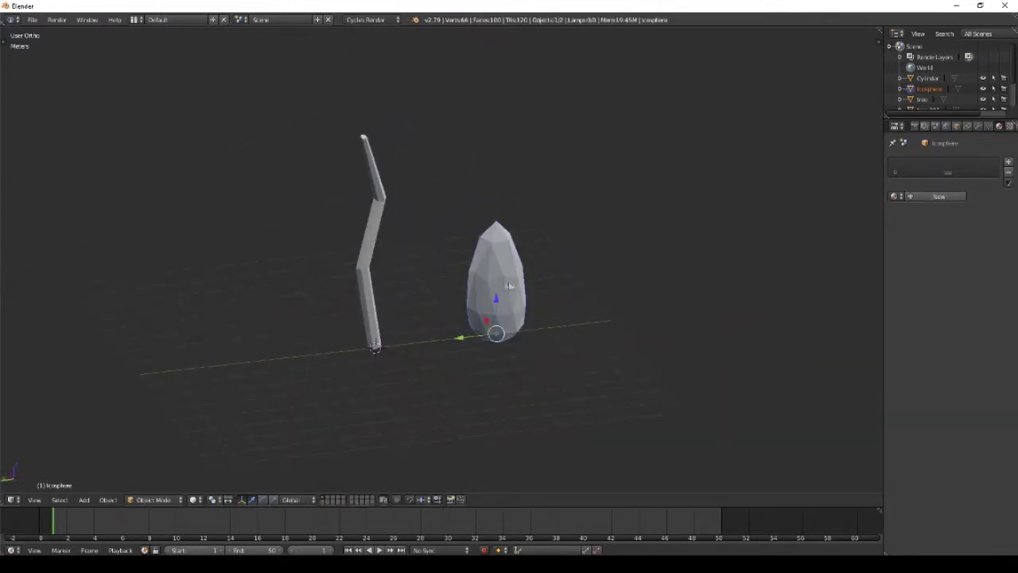
# Step: Snap the foliage object to the 3D cursor at the trunk's base
pyautogui.moveTo(511, 287); pyautogui.dragTo(554, 289, button='middle')
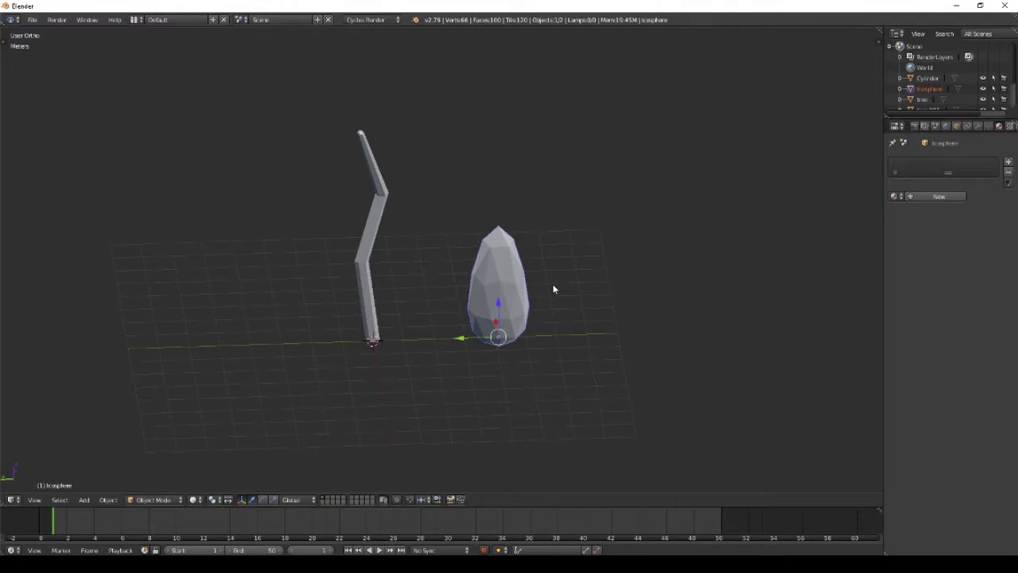
pyautogui.hotkey('shift', 's')
pyautogui.click(547, 287)
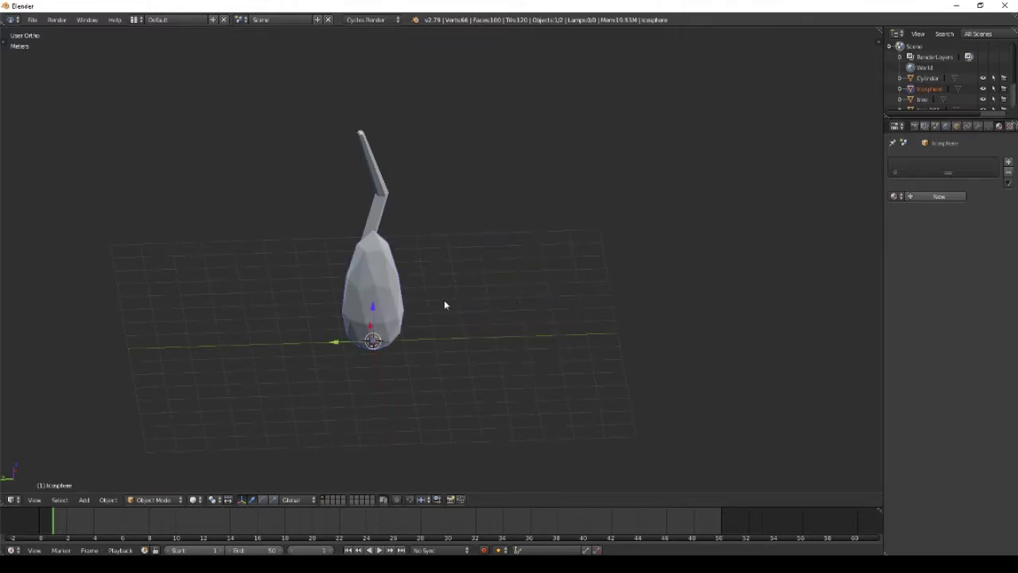
# Step: In right view, raise the foliage along Z by about 6.5 m onto the upper part of the trunk
pyautogui.press('KP_7')
pyautogui.press('KP_3')
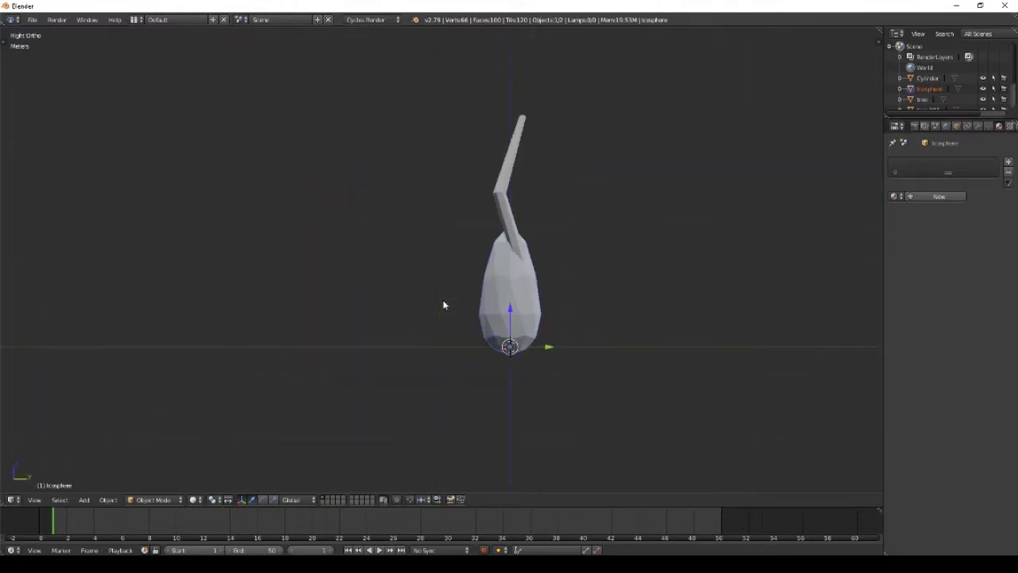
pyautogui.press('g')
pyautogui.press('z')
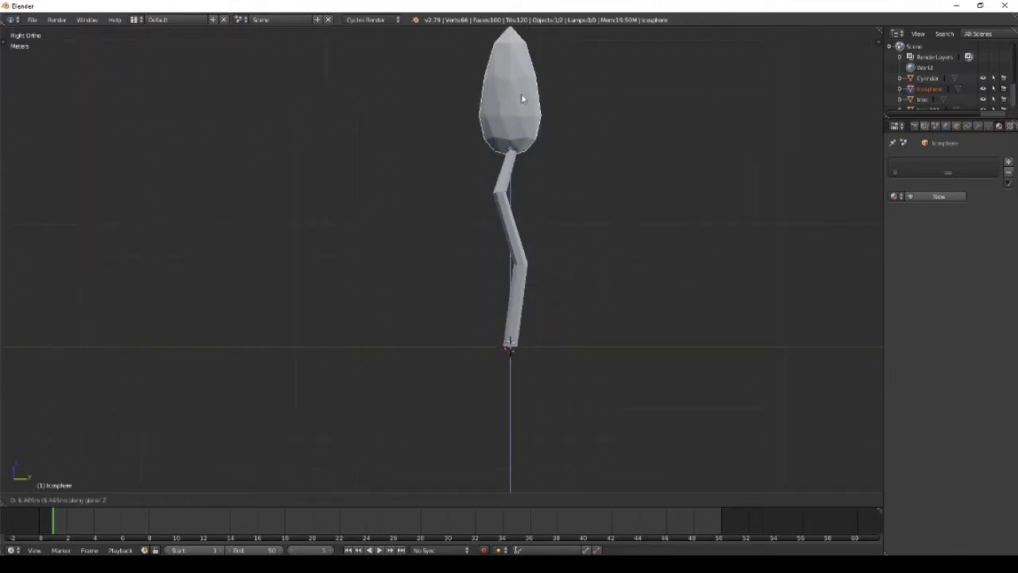
pyautogui.click(525, 99)
# Step: Scale the foliage up uniformly and lower it slightly along Z over the trunk's tip
pyautogui.moveTo(669, 182); pyautogui.dragTo(600, 212, button='middle')
pyautogui.press('s')
pyautogui.click(611, 196)
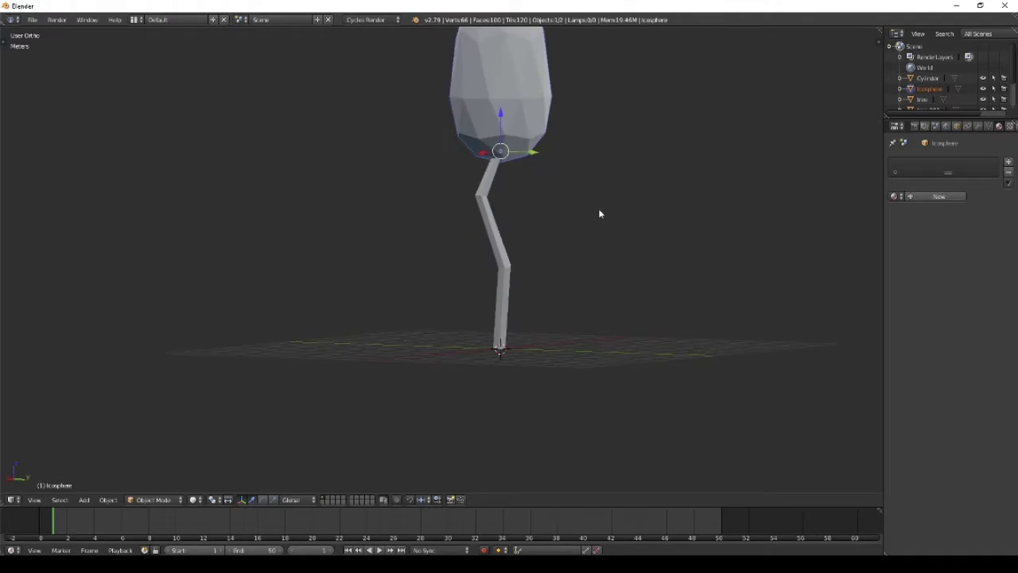
pyautogui.press('g')
pyautogui.press('z')
pyautogui.click(628, 226)
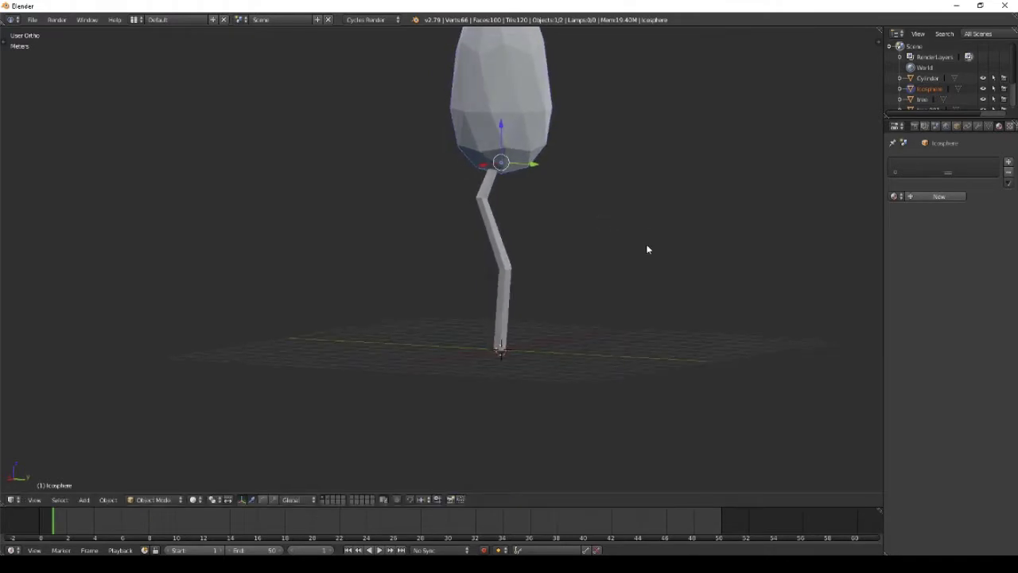
# Step: In top view with wireframe display, shift the foliage slightly to centre it over the trunk, and restore solid shading
pyautogui.press('KP_7')
pyautogui.press('z')
pyautogui.press('g')
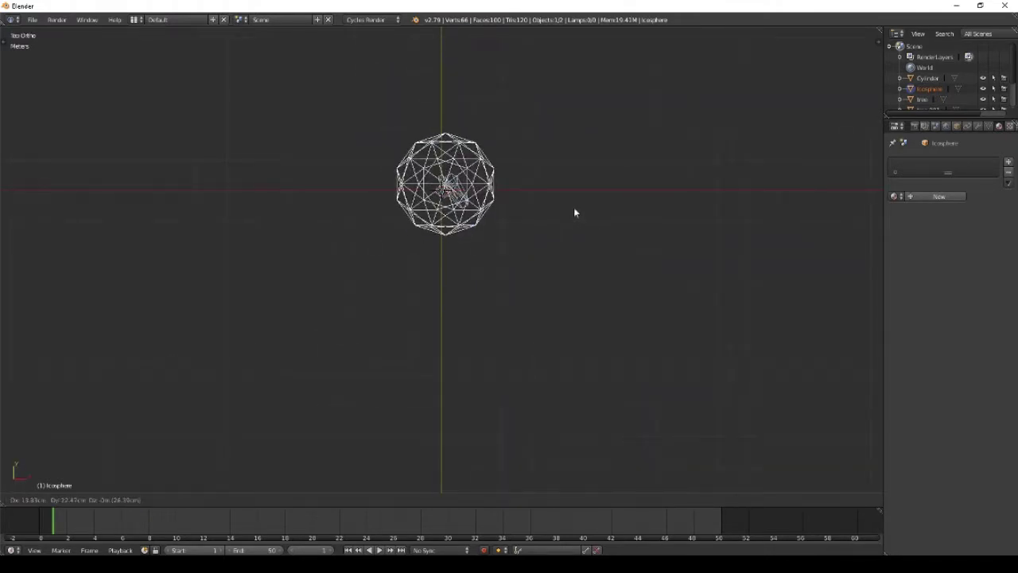
pyautogui.click(569, 209)
pyautogui.press('z')
pyautogui.moveTo(570, 207)
pyautogui.mouseDown(button='middle')
pyautogui.moveTo(422, 261)
pyautogui.moveTo(496, 118)
pyautogui.moveTo(481, 168)
pyautogui.moveTo(476, 145)
pyautogui.moveTo(683, 341)
pyautogui.moveTo(697, 313)
pyautogui.moveTo(709, 318)
pyautogui.moveTo(692, 323)
pyautogui.moveTo(727, 345)
pyautogui.mouseUp(button='middle')
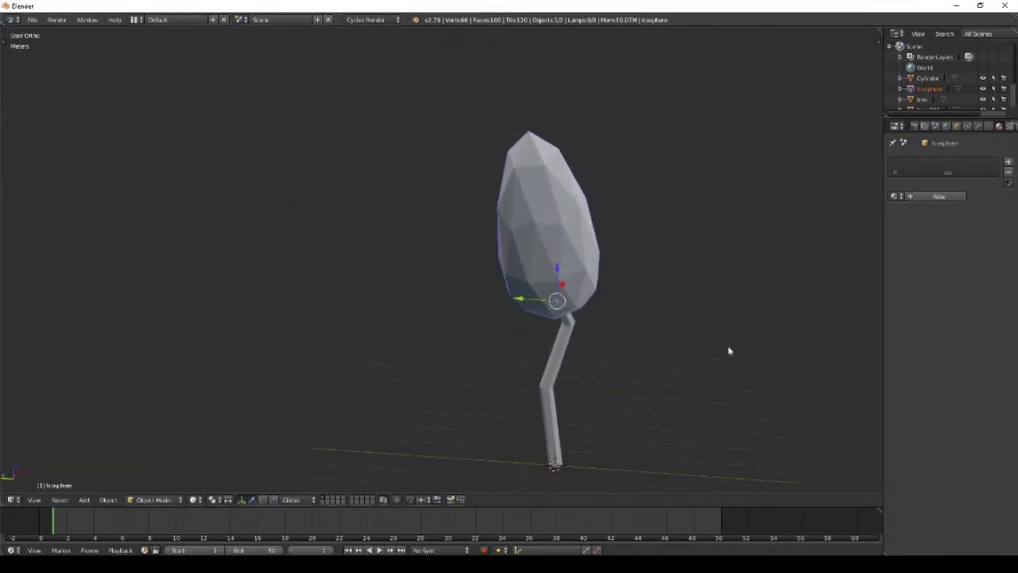
pyautogui.press('g')
pyautogui.press('y')
pyautogui.rightClick(646, 323)
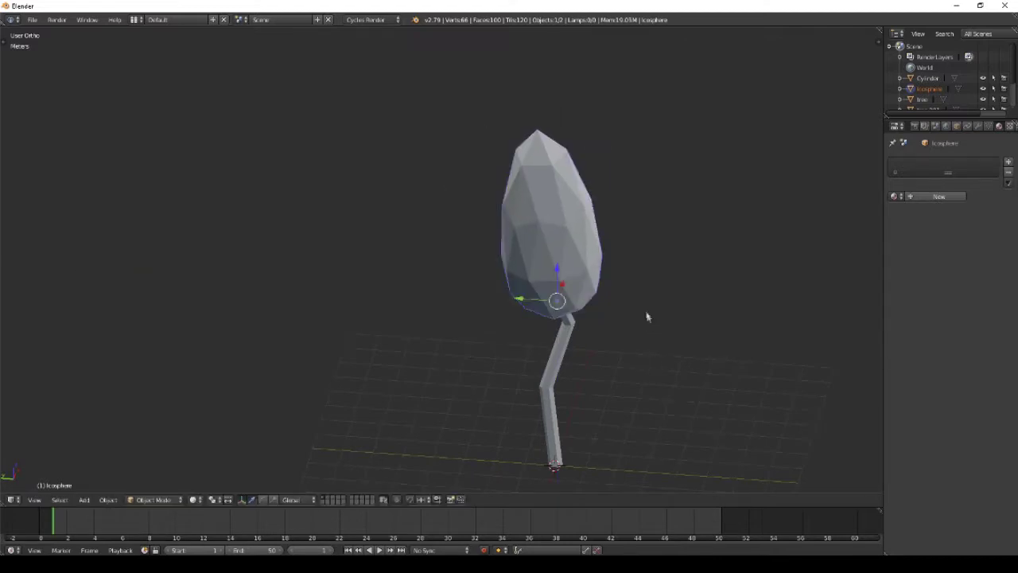
# Step: Select the trunk instead of the foliage and open it in Edit Mode
pyautogui.moveTo(693, 295); pyautogui.dragTo(665, 305, button='middle')
pyautogui.press('Tab')
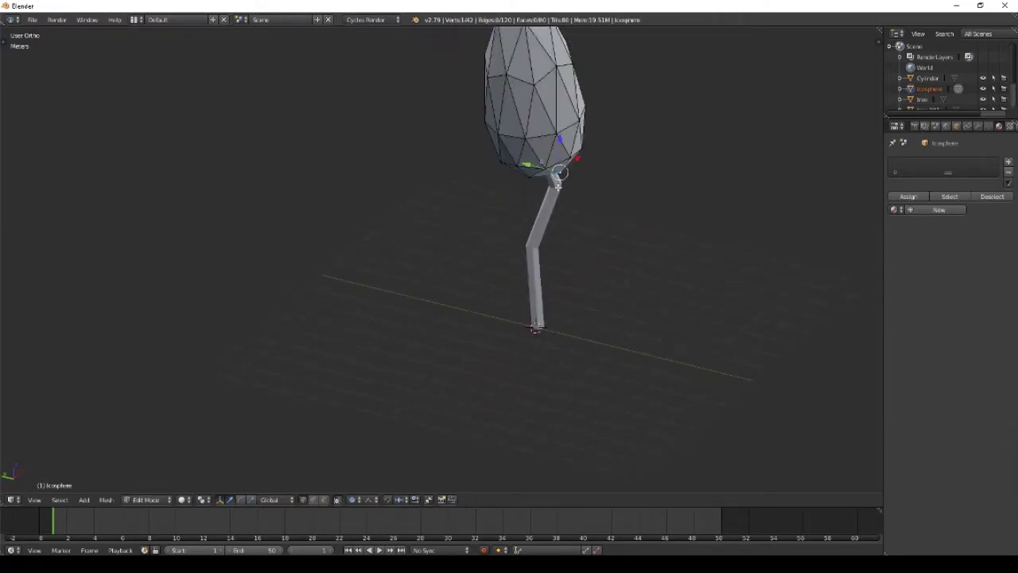
pyautogui.press('Tab')
pyautogui.rightClick(560, 191)
pyautogui.press('Tab')
pyautogui.moveTo(561, 191); pyautogui.dragTo(610, 173, button='middle')
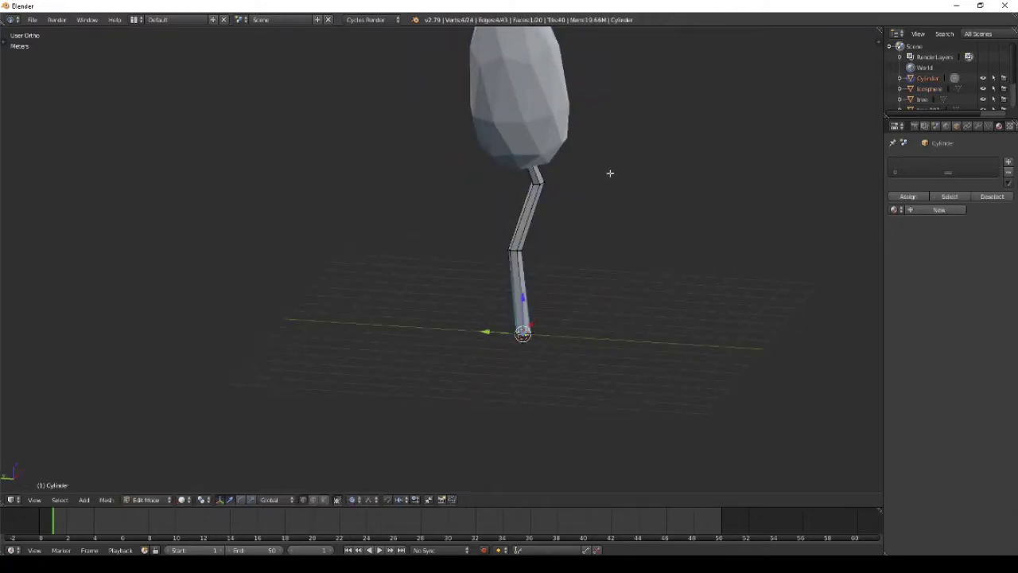
# Step: In wireframe, box-select the vertex ring at the trunk's upper bend and move it closer to the trunk's centre in top view
pyautogui.press('z')
pyautogui.press('b')
pyautogui.moveTo(522, 177); pyautogui.dragTo(584, 197)
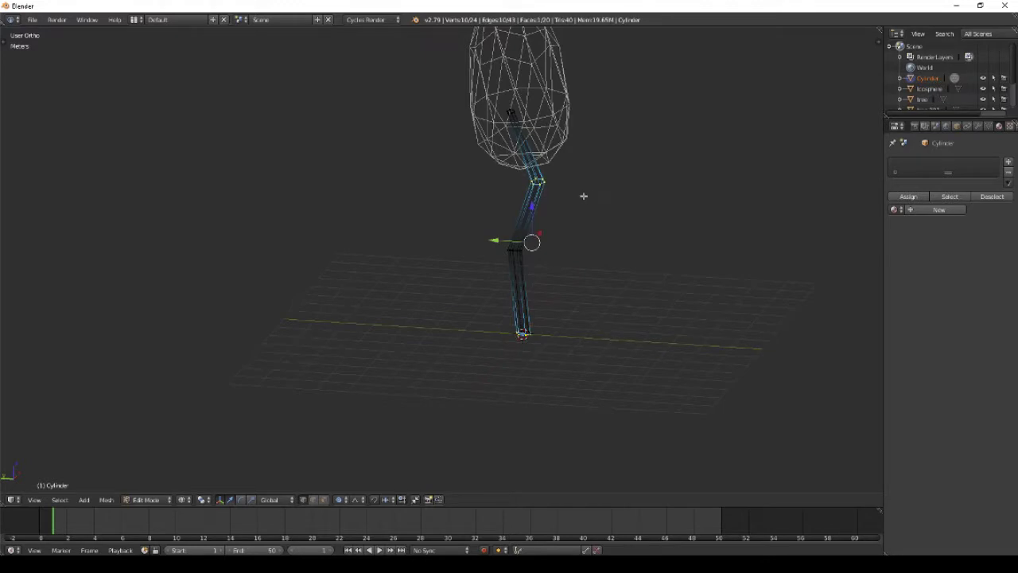
pyautogui.press('KP_7')
pyautogui.moveTo(591, 302); pyautogui.dragTo(609, 223, button='middle')
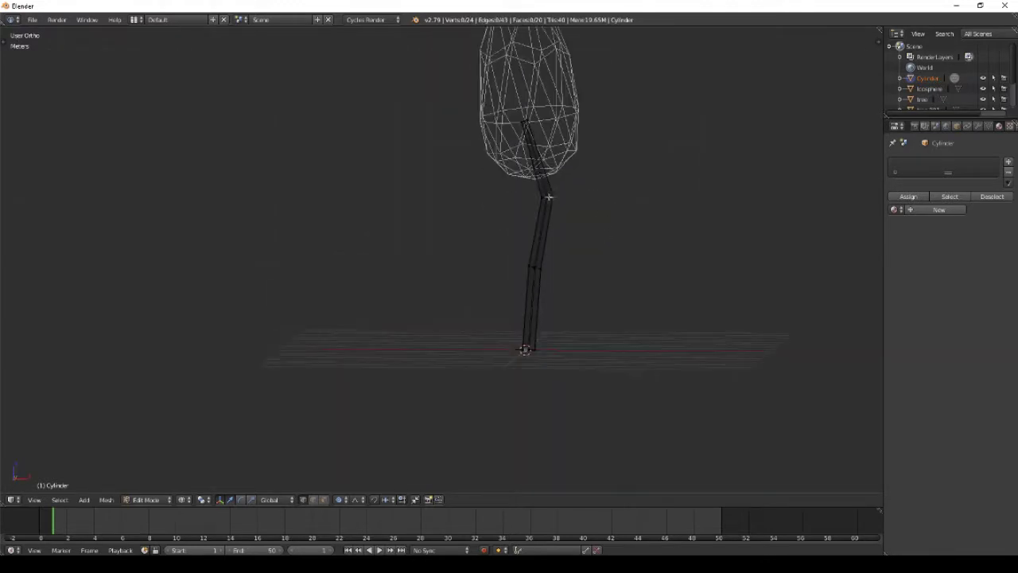
pyautogui.press('b')
pyautogui.moveTo(527, 182); pyautogui.dragTo(598, 213)
pyautogui.press('KP_7')
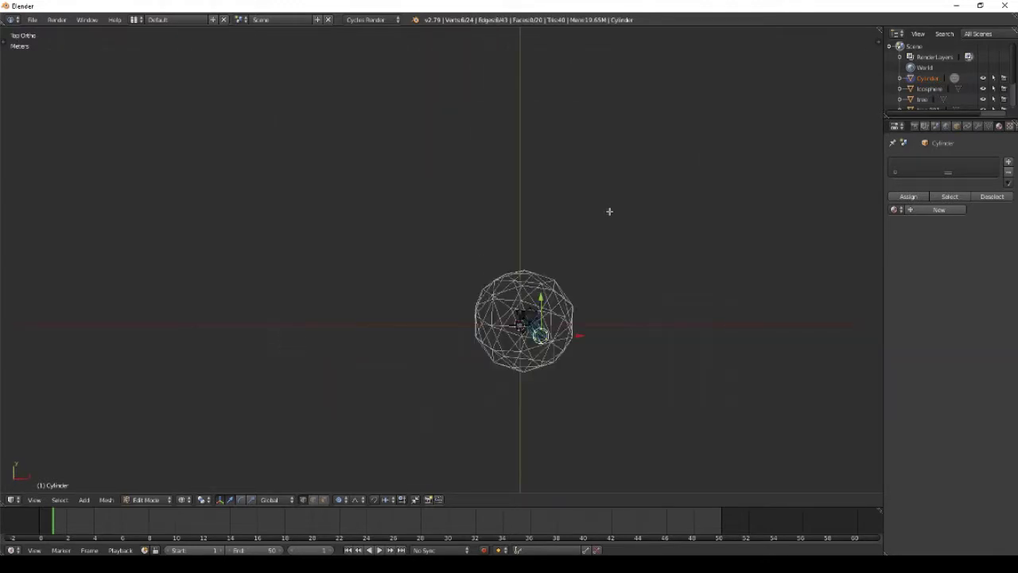
pyautogui.press('g')
pyautogui.click(602, 203)
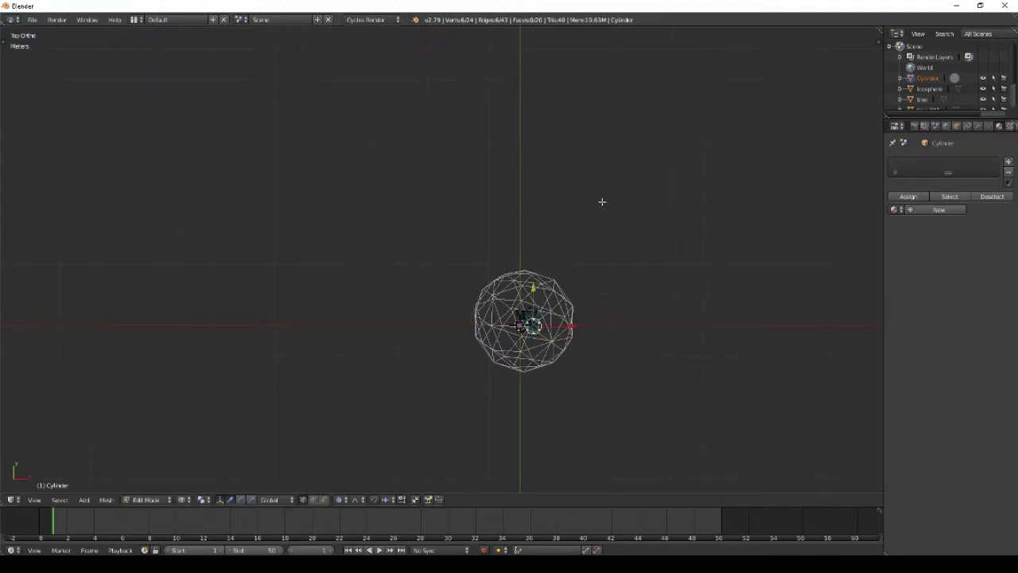
# Step: Return to Object Mode with solid shading, select the foliage and rotate it on the trunk
pyautogui.moveTo(602, 203); pyautogui.dragTo(461, 241, button='middle')
pyautogui.press('Tab')
pyautogui.keyDown('shift'); pyautogui.moveTo(492, 272); pyautogui.dragTo(563, 358, button='middle'); pyautogui.keyUp('shift')
pyautogui.rightClick(447, 208)
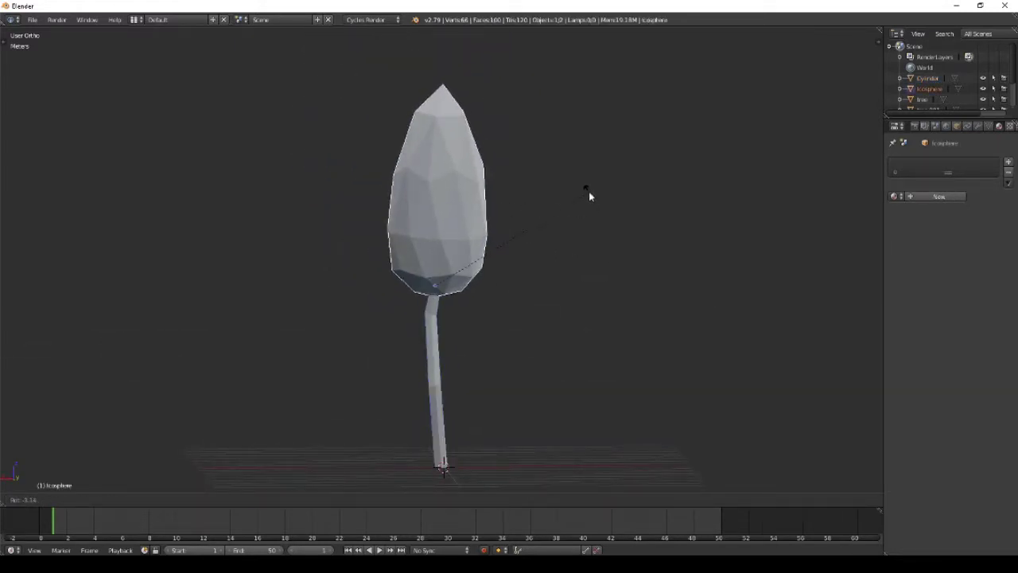
# Step: Join the trunk and the foliage into a single object
pyautogui.moveTo(586, 193); pyautogui.dragTo(444, 300, button='middle')
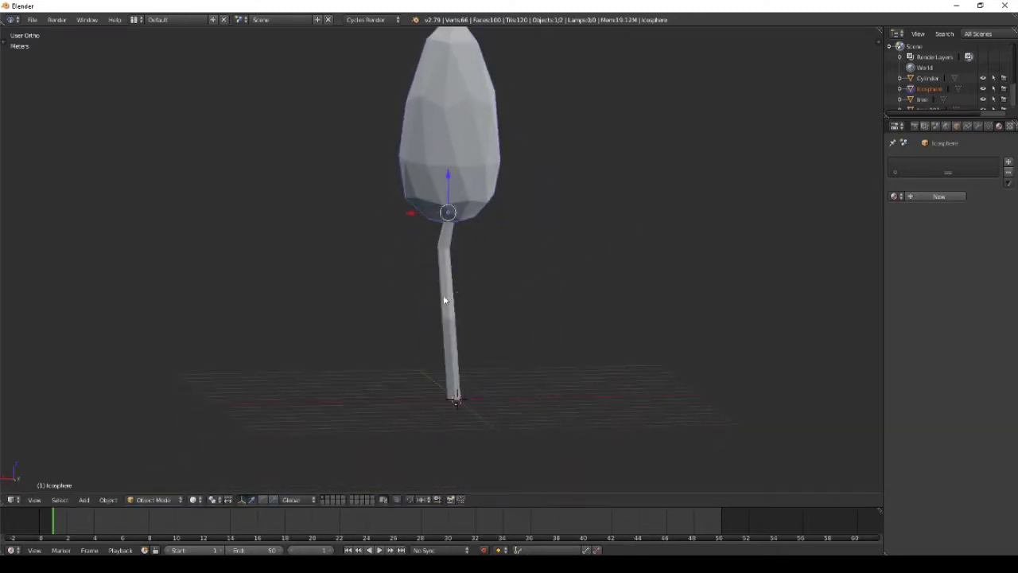
pyautogui.rightClick(466, 182)
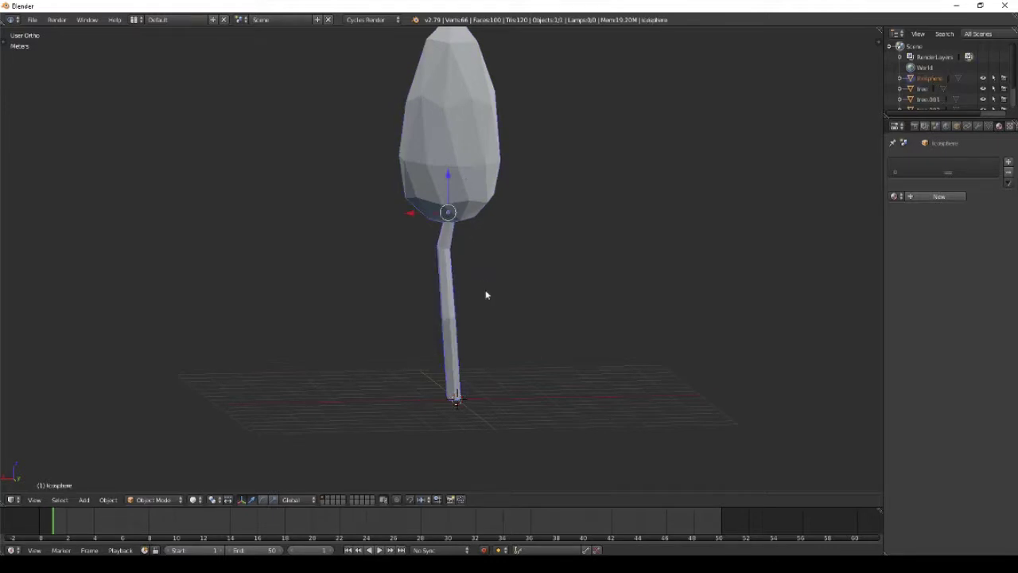
# Step: In Edit Mode with wireframe display, box-select only the joined tree's base vertices and snap the 3D cursor to them
pyautogui.press('Tab')
pyautogui.press('b')
pyautogui.moveTo(424, 387); pyautogui.dragTo(493, 418)
pyautogui.moveTo(534, 414); pyautogui.dragTo(502, 399, button='middle')
pyautogui.press('z')
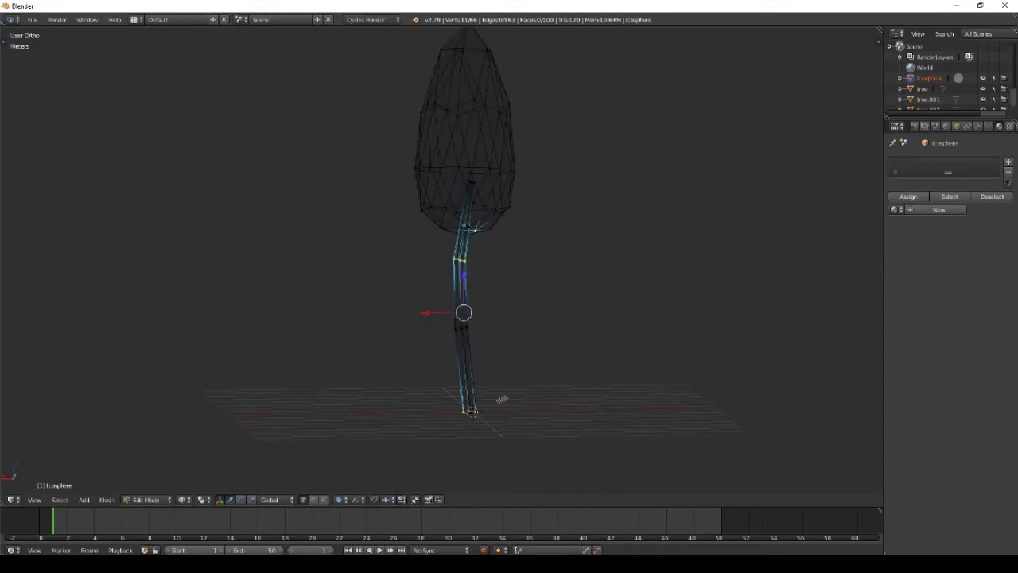
pyautogui.moveTo(431, 390); pyautogui.dragTo(528, 437)
pyautogui.press('a')
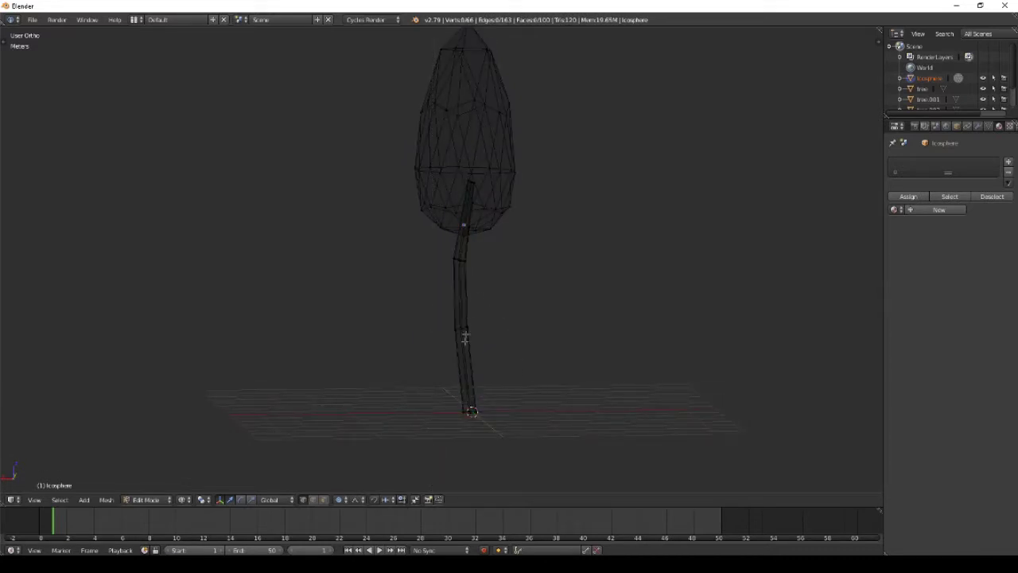
pyautogui.press('b')
pyautogui.moveTo(419, 390); pyautogui.dragTo(604, 456)
pyautogui.moveTo(605, 457); pyautogui.dragTo(576, 411, button='middle')
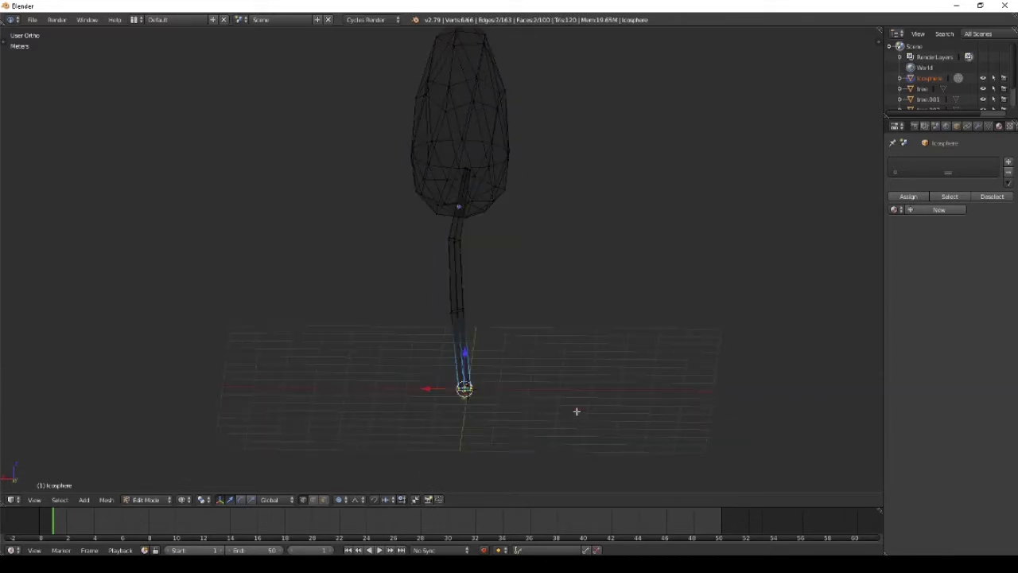
pyautogui.hotkey('shift', 's')
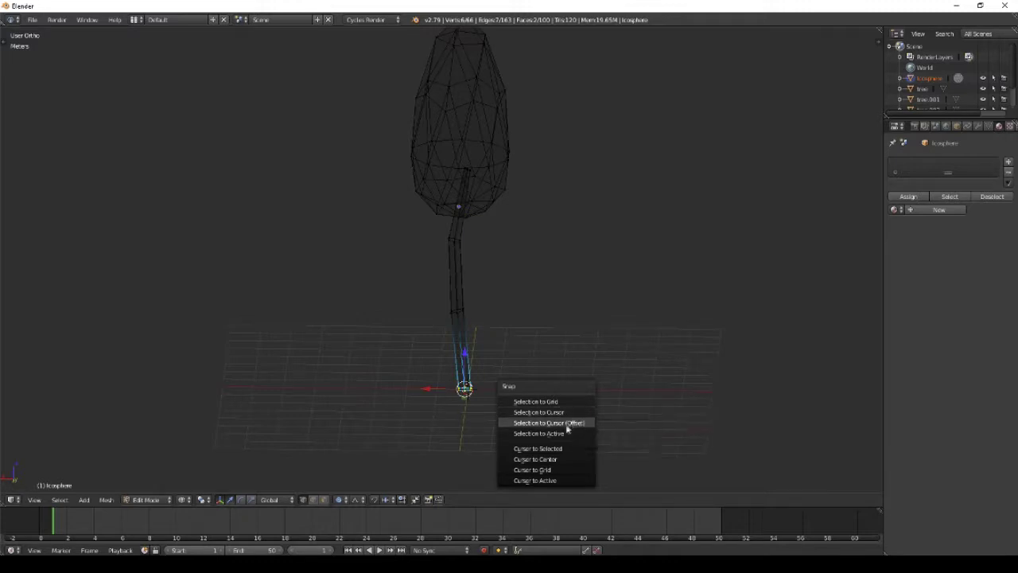
pyautogui.click(561, 449)
# Step: Switch to Object Mode and set the joined tree's origin to the 3D cursor at its base
pyautogui.press('Tab')
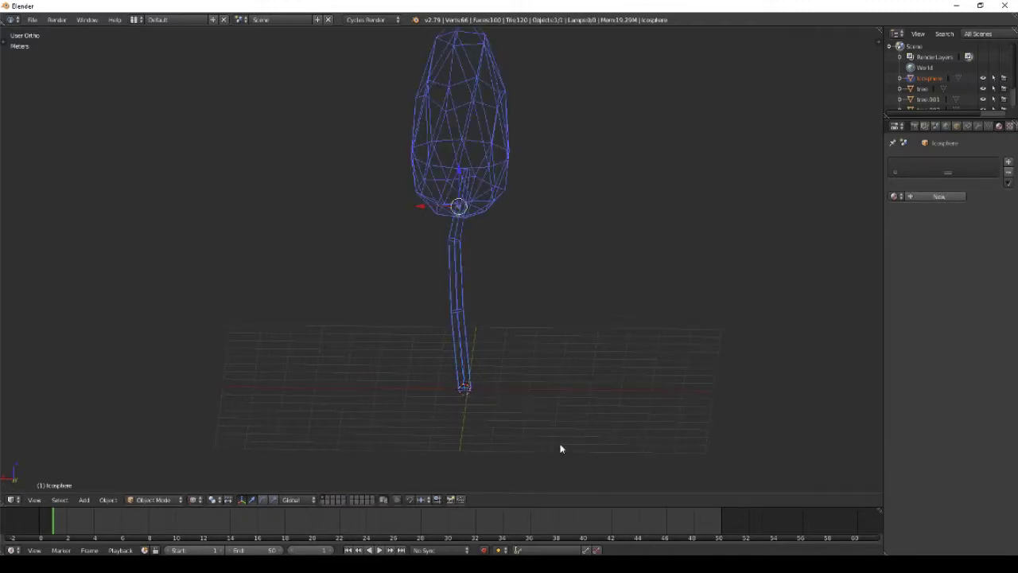
pyautogui.hotkey('shift', 'ctrl', 'alt', 'c')
pyautogui.click(560, 448)
pyautogui.press('KP_Decimal')
pyautogui.moveTo(523, 329)
pyautogui.mouseDown(button='middle')
pyautogui.moveTo(539, 331)
pyautogui.moveTo(489, 327)
pyautogui.mouseUp(button='middle')
# Step: In Edit Mode with solid shading, select a line of edges running from the foliage's underside to its tip and mark it as a seam
pyautogui.press('z')
pyautogui.press('Tab')
pyautogui.moveTo(511, 259); pyautogui.dragTo(766, 243, button='middle')
pyautogui.scroll(4, 461, 291)
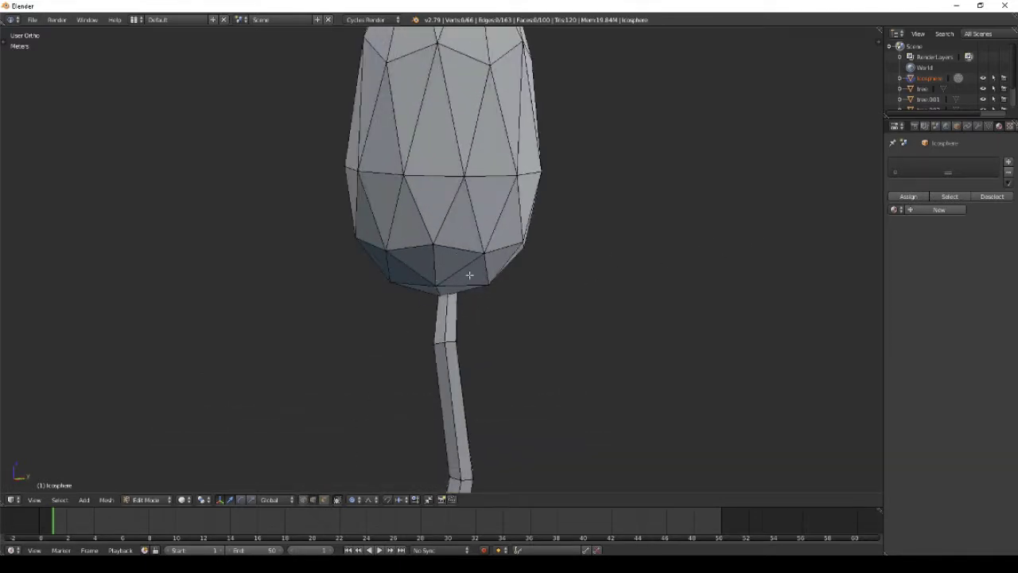
pyautogui.moveTo(469, 275); pyautogui.dragTo(473, 238, button='middle')
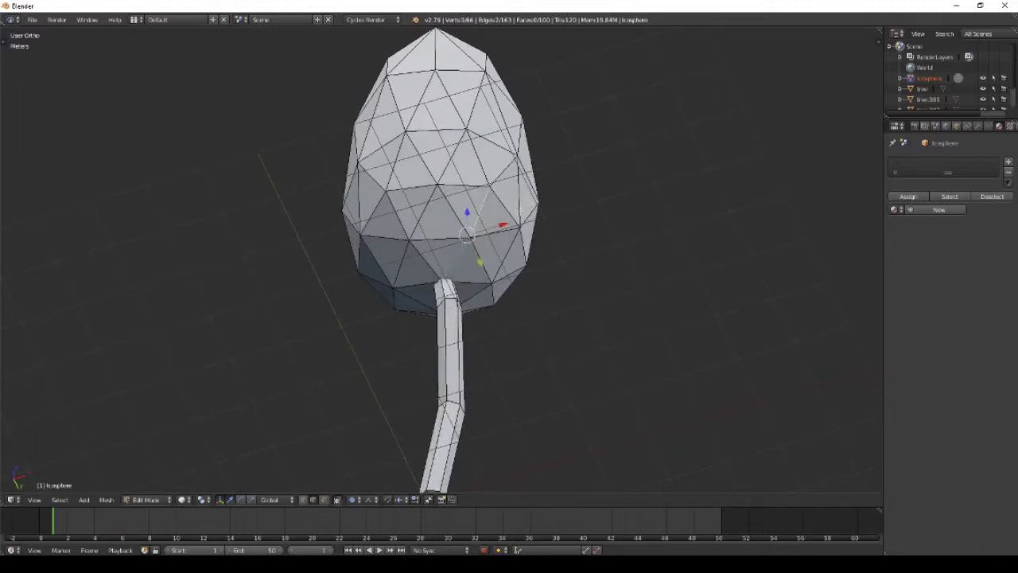
pyautogui.moveTo(484, 199); pyautogui.dragTo(438, 215, button='middle')
pyautogui.moveTo(463, 91); pyautogui.dragTo(451, 141, button='middle')
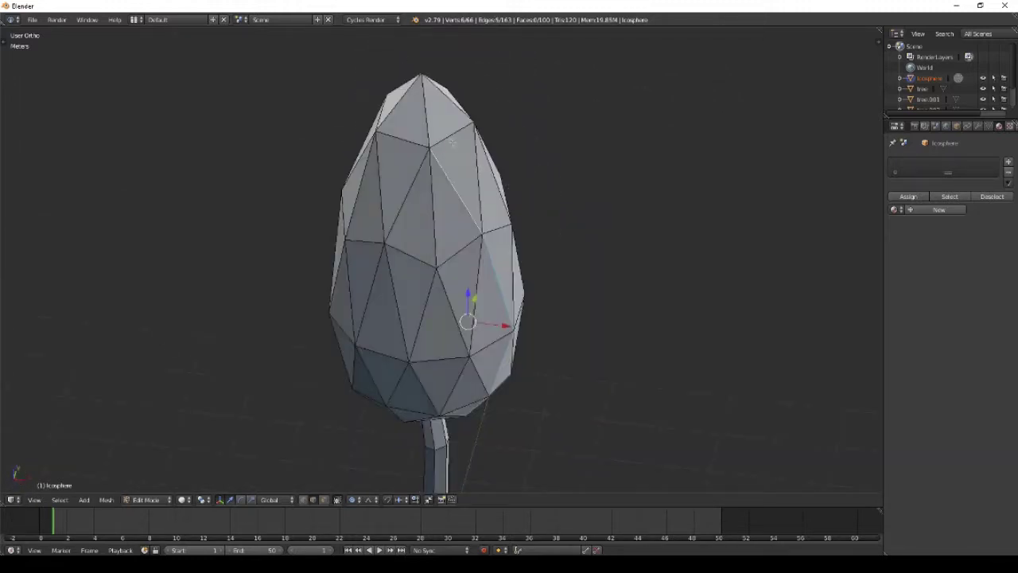
pyautogui.hotkey('ctrl', 'e')
pyautogui.click(420, 113)
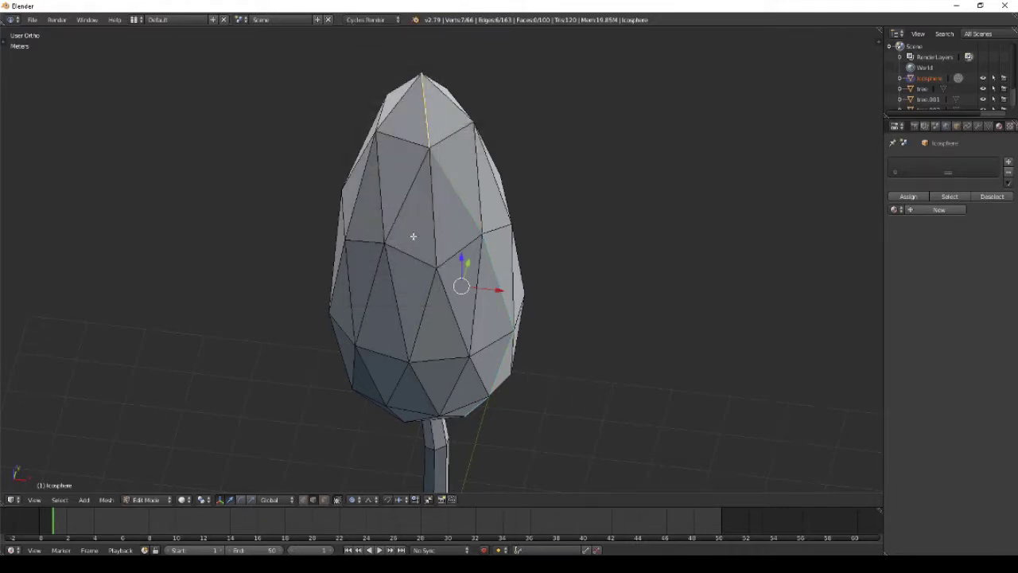
# Step: Select a second line of edges from the foliage's tip down to its underside and mark it as a seam
pyautogui.moveTo(412, 236); pyautogui.dragTo(372, 128, button='middle')
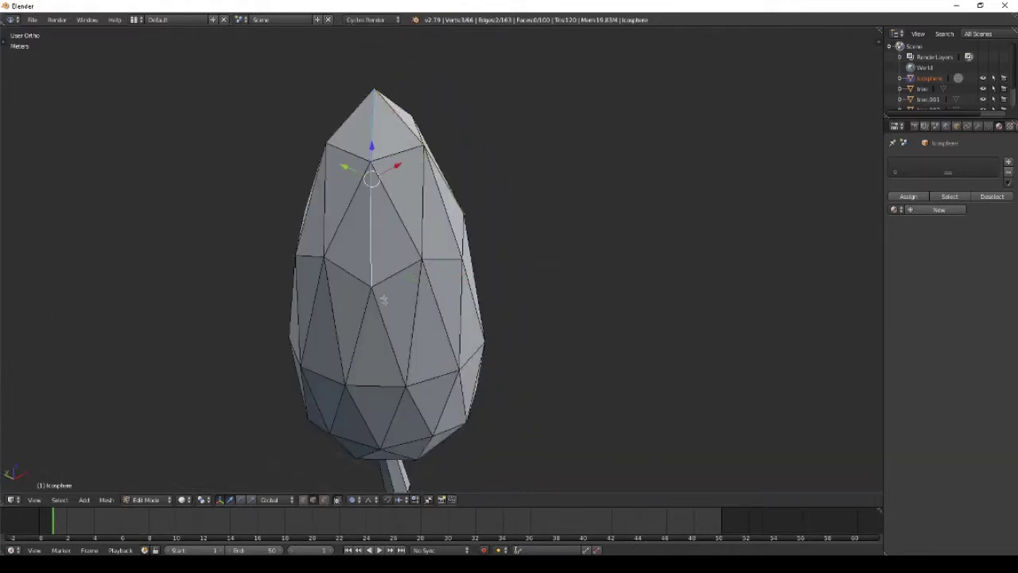
pyautogui.moveTo(401, 390); pyautogui.dragTo(413, 305, button='middle')
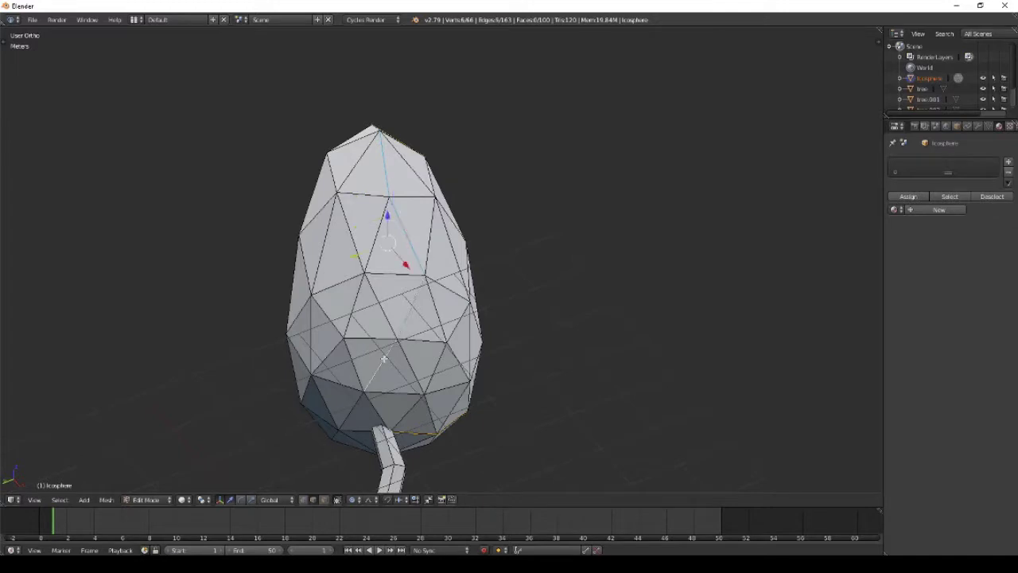
pyautogui.hotkey('ctrl', 'e')
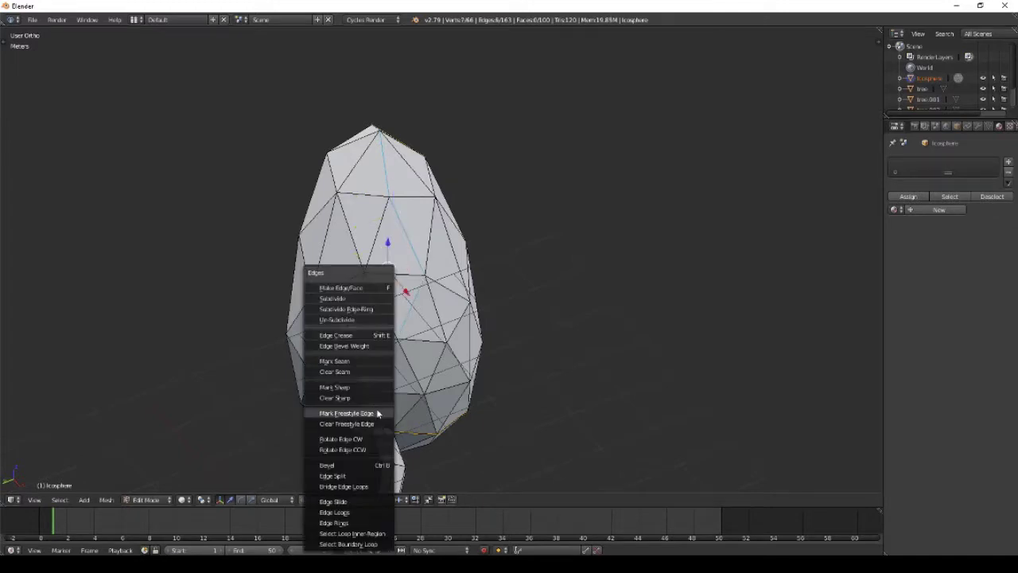
pyautogui.click(362, 361)
# Step: Select a third line of edges on another side of the foliage, from underside to tip, and mark it as a seam
pyautogui.moveTo(398, 322); pyautogui.dragTo(405, 357, button='middle')
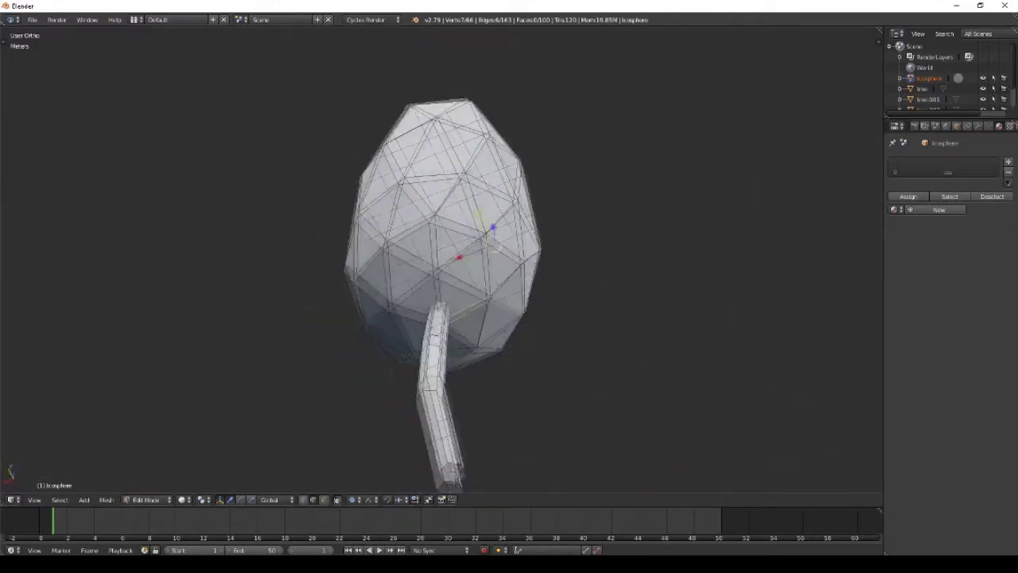
pyautogui.moveTo(374, 278); pyautogui.dragTo(479, 330, button='middle')
pyautogui.rightClick(479, 299)
pyautogui.moveTo(474, 205); pyautogui.dragTo(444, 290, button='middle')
pyautogui.moveTo(456, 105); pyautogui.dragTo(531, 230, button='middle')
pyautogui.hotkey('ctrl', 'e')
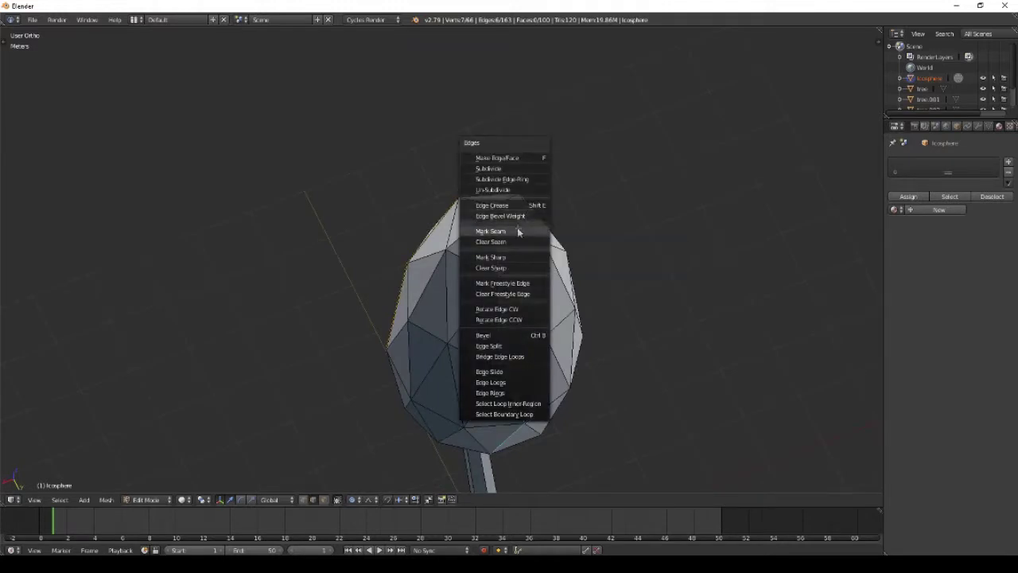
pyautogui.click(518, 231)
# Step: Select the six edges around the trunk's bottom face and mark them as a seam
pyautogui.moveTo(540, 321); pyautogui.dragTo(543, 226, button='middle')
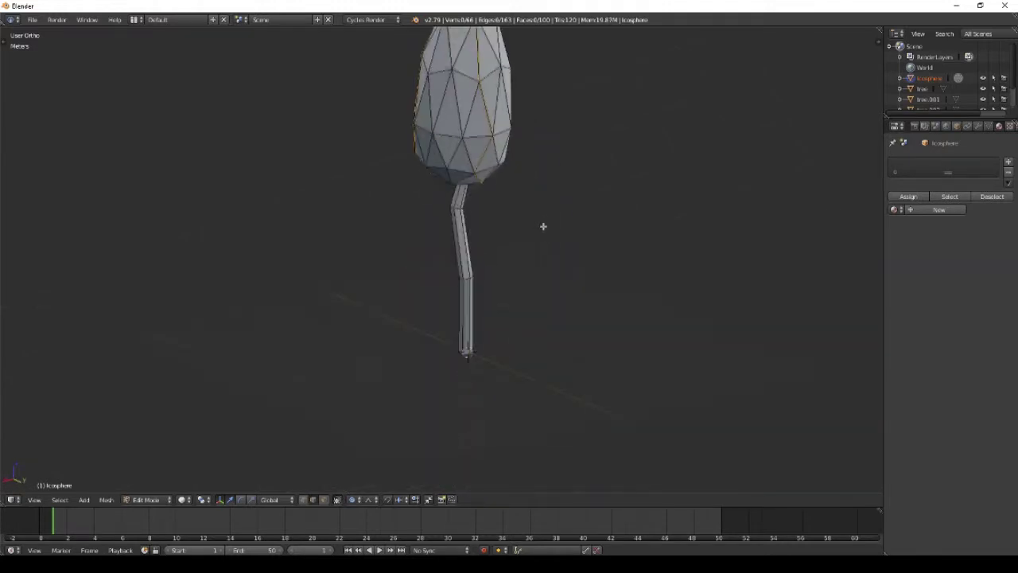
pyautogui.scroll(7, 504, 332)
pyautogui.keyDown('shift'); pyautogui.moveTo(570, 406); pyautogui.dragTo(497, 220, button='middle'); pyautogui.keyUp('shift')
pyautogui.moveTo(478, 366); pyautogui.dragTo(476, 261, button='middle')
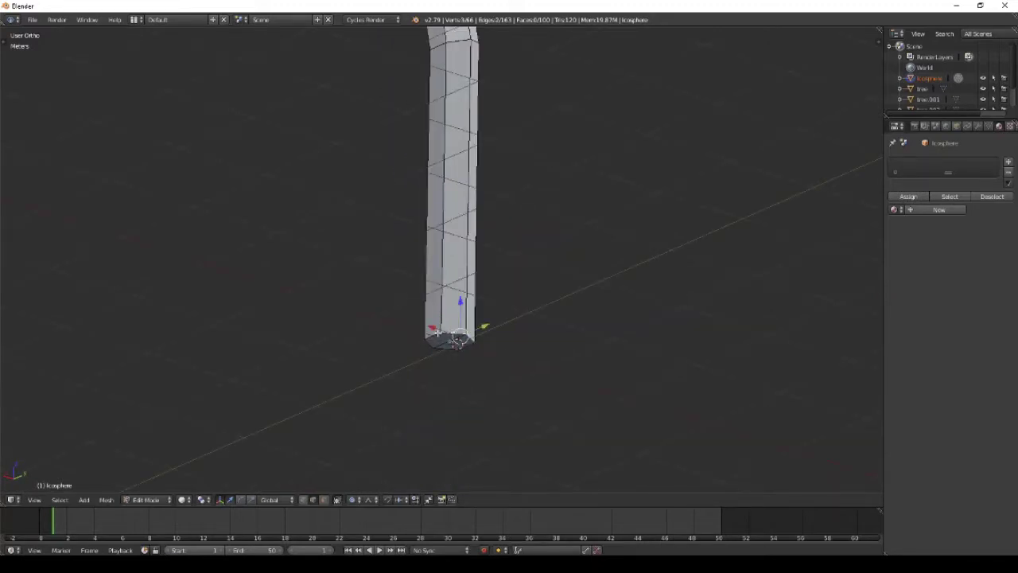
pyautogui.moveTo(485, 332); pyautogui.dragTo(635, 420, button='middle')
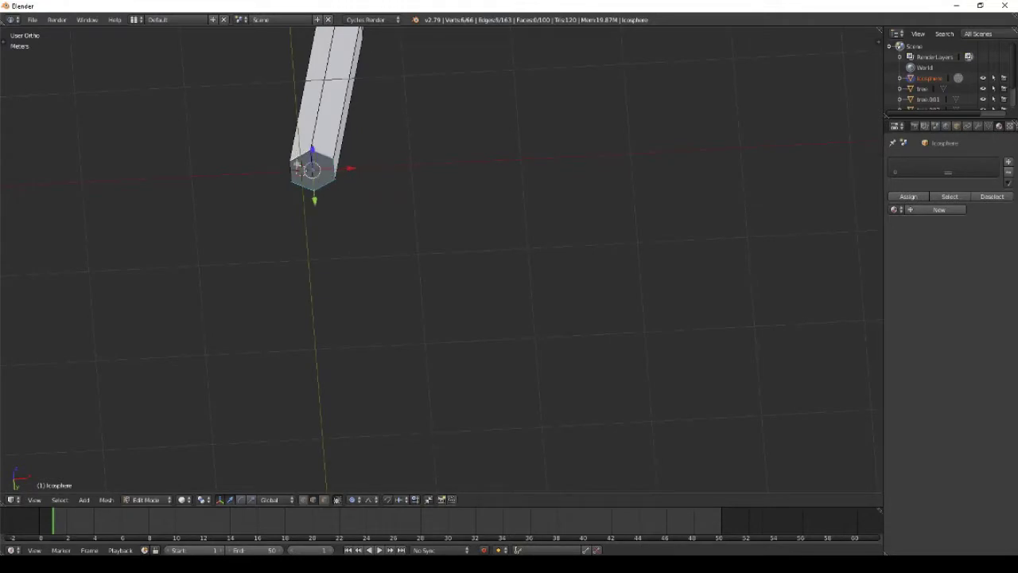
pyautogui.moveTo(382, 180); pyautogui.dragTo(466, 291, button='middle')
pyautogui.hotkey('ctrl', 'e')
pyautogui.click(344, 250)
# Step: Mark a seam along one line of edges up the trunk's full length and deselect everything
pyautogui.keyDown('shift'); pyautogui.moveTo(469, 117); pyautogui.dragTo(511, 326, button='middle'); pyautogui.keyUp('shift')
pyautogui.hotkey('ctrl', 'e')
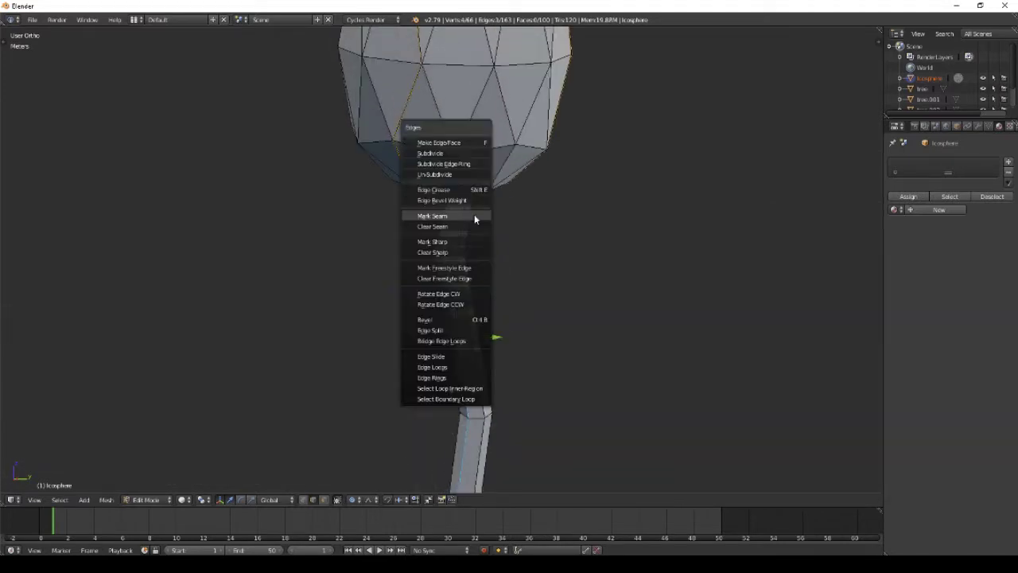
pyautogui.click(475, 217)
pyautogui.press('a')
pyautogui.scroll(-5, 536, 227)
pyautogui.moveTo(578, 317)
pyautogui.mouseDown(button='middle')
pyautogui.moveTo(488, 325)
pyautogui.moveTo(120, 311)
pyautogui.moveTo(166, 334)
pyautogui.moveTo(407, 322)
pyautogui.mouseUp(button='middle')
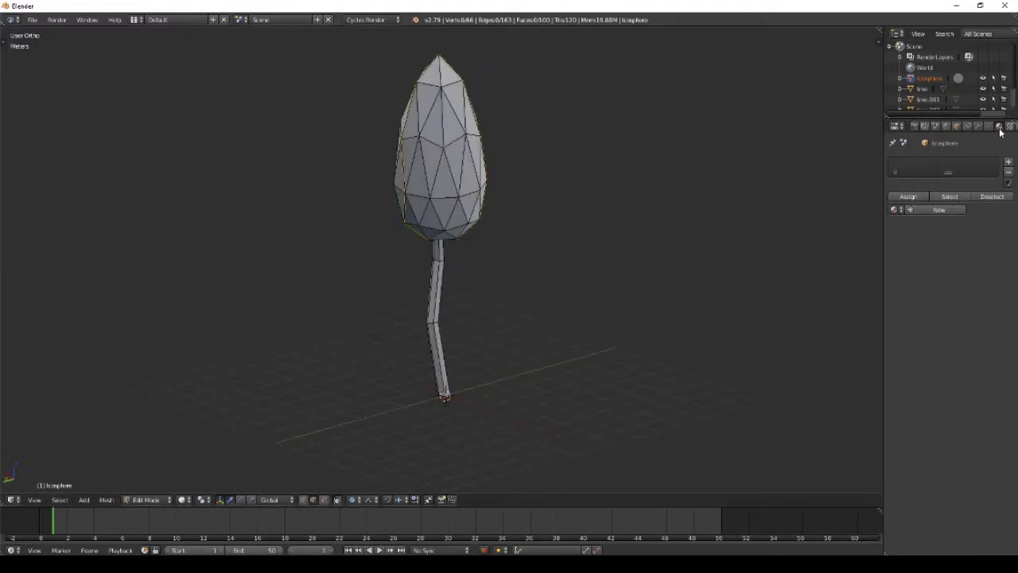
# Step: Rename the tree object as Tree_tuto
pyautogui.doubleClick(931, 78)
pyautogui.press('BackSpace')
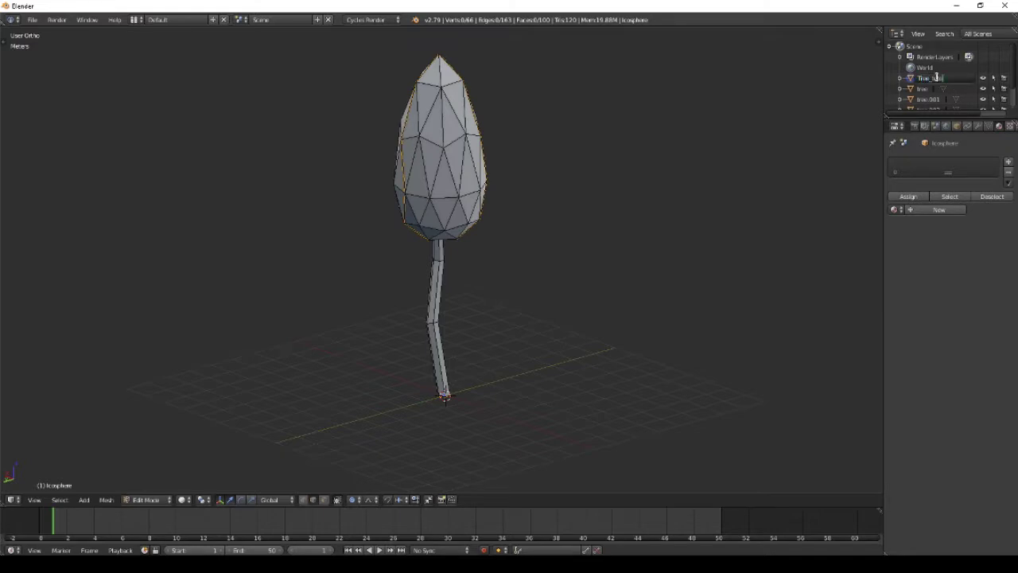
pyautogui.write('Tree_tuto')
pyautogui.press('Return')
# Step: Add a new material to the tree, rename it and set its Diffuse BSDF color to an Image Texture
pyautogui.click(920, 209)
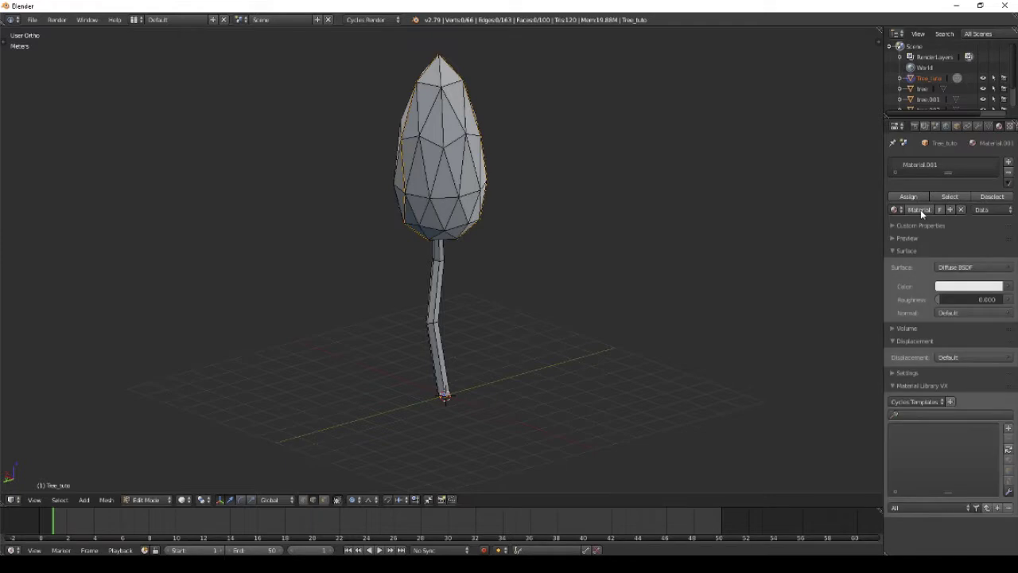
pyautogui.doubleClick(938, 165)
pyautogui.press('BackSpace')
pyautogui.click(1010, 287)
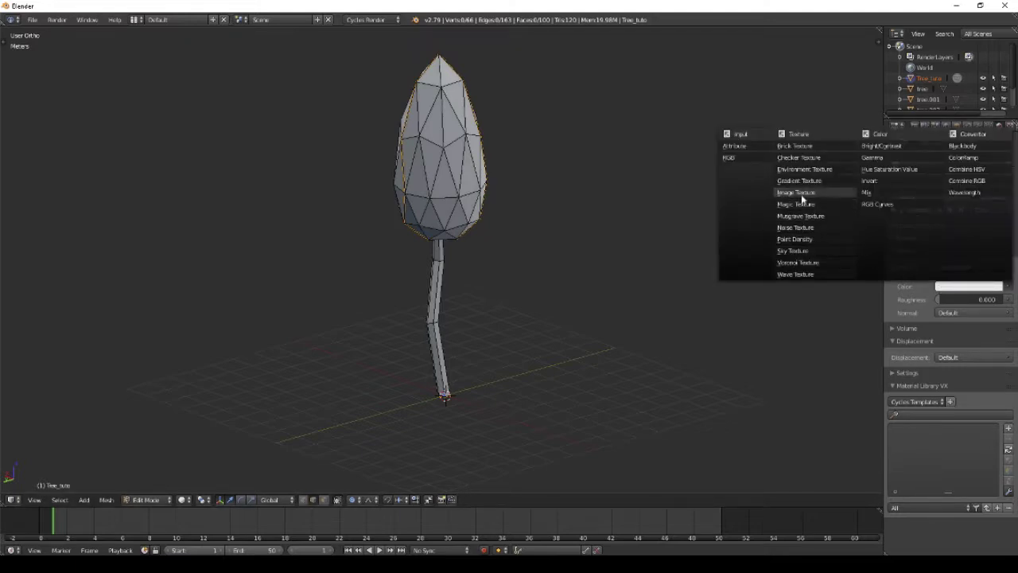
pyautogui.click(799, 193)
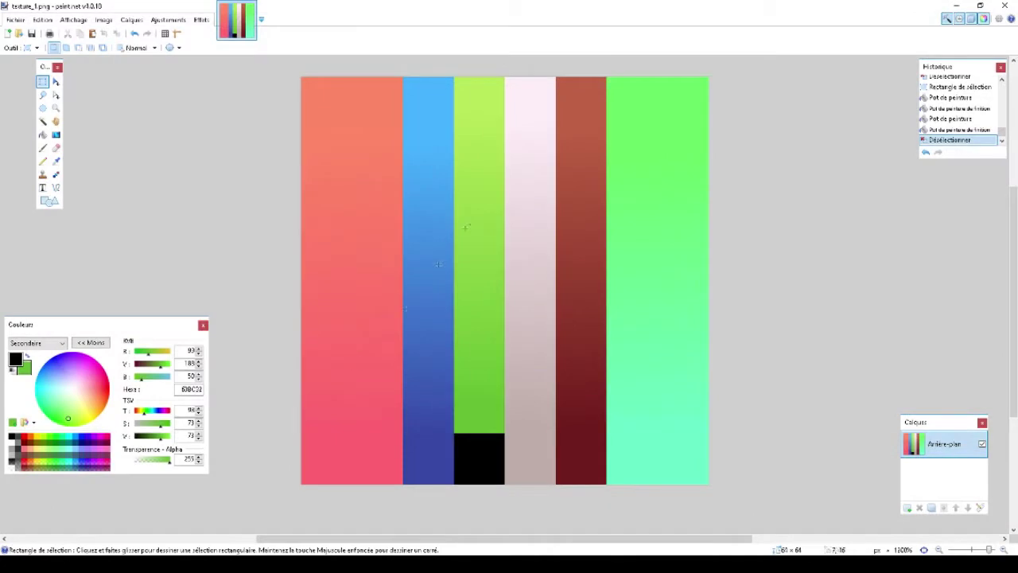
# Step: In paint.net, create a new image of 64 × 64 pixels
pyautogui.click(15, 19)
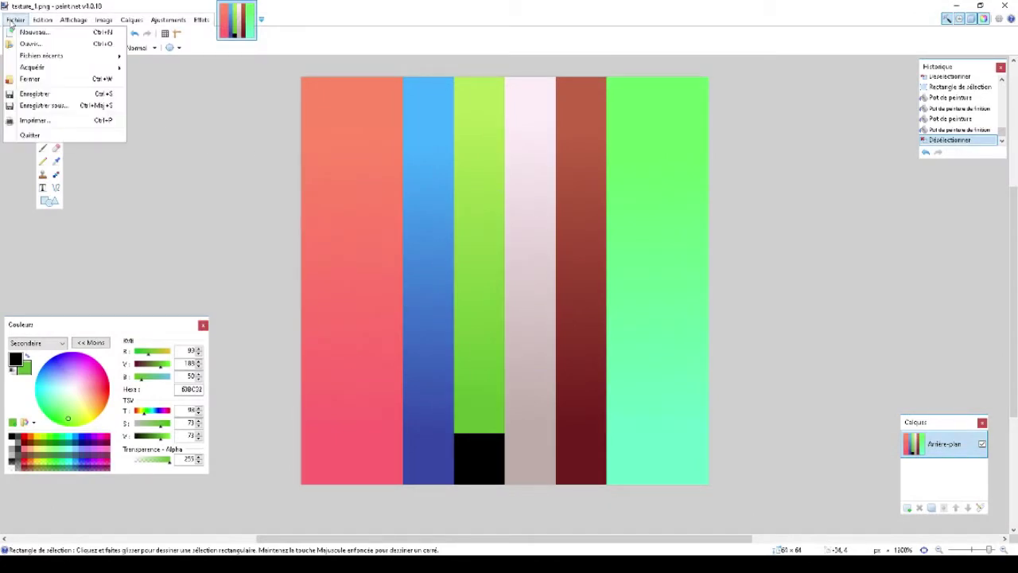
pyautogui.click(30, 33)
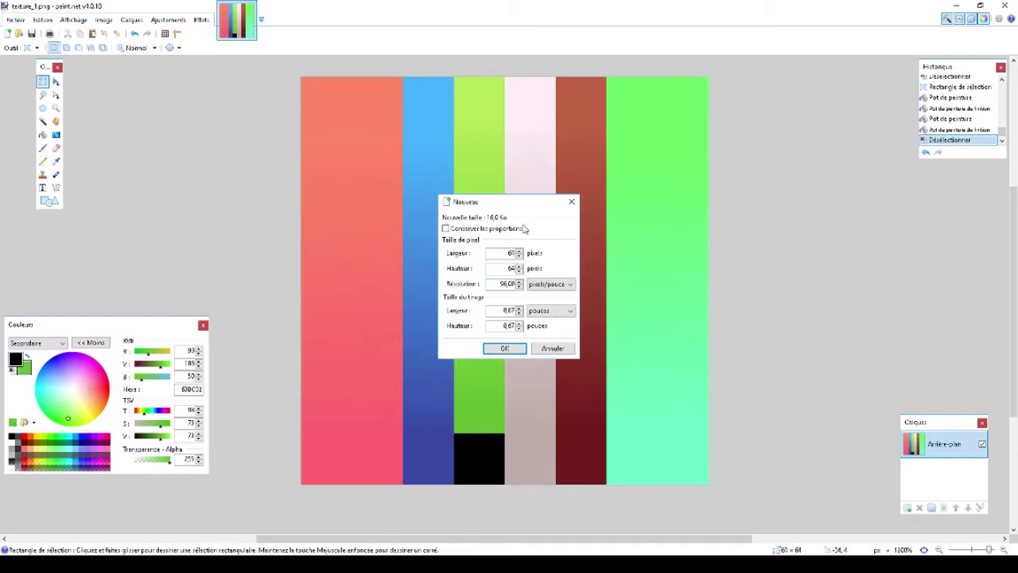
pyautogui.click(506, 350)
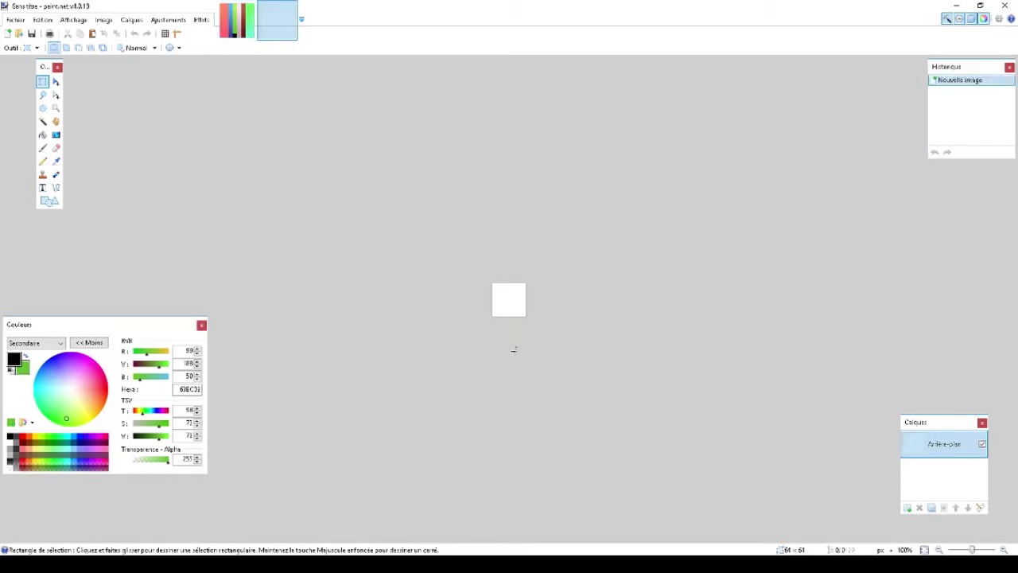
# Step: Enlarge the view of the blank image and select an 8 × 64 pixel vertical strip along its left edge
pyautogui.click(56, 107)
pyautogui.moveTo(441, 259); pyautogui.dragTo(624, 374)
pyautogui.click(42, 81)
pyautogui.hotkey('ctrl', 'a')
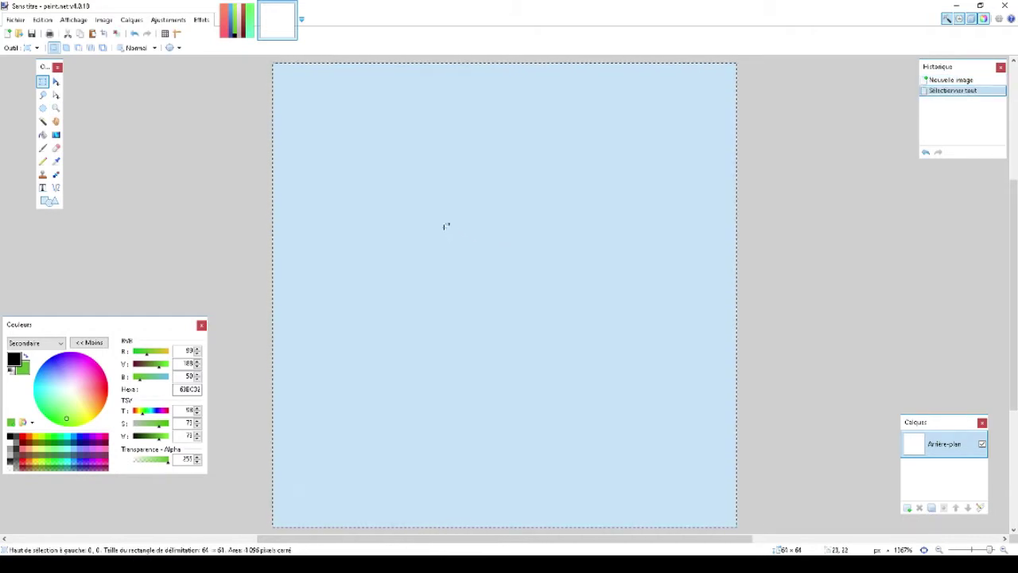
pyautogui.click(271, 70)
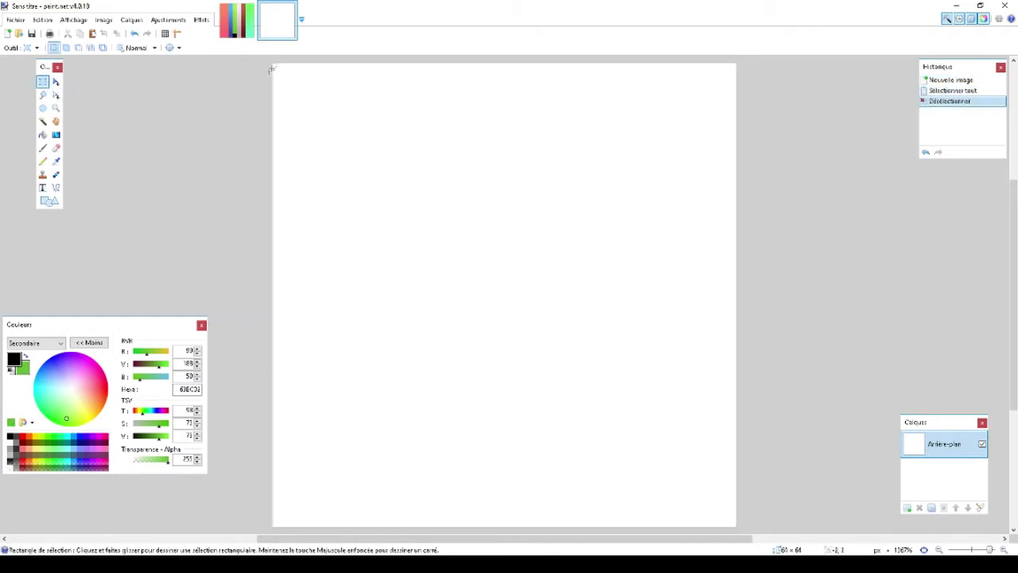
pyautogui.moveTo(271, 63); pyautogui.dragTo(331, 526)
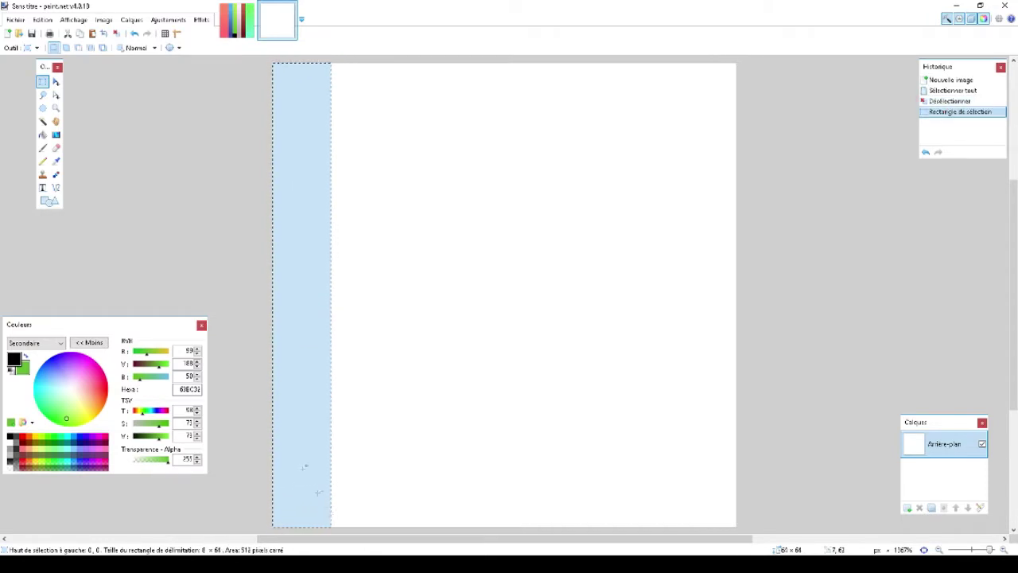
# Step: Set the primary color to green with saturation 74 and value 72, and fill the strip with a vertical linear gradient from bottom to top
pyautogui.click(56, 134)
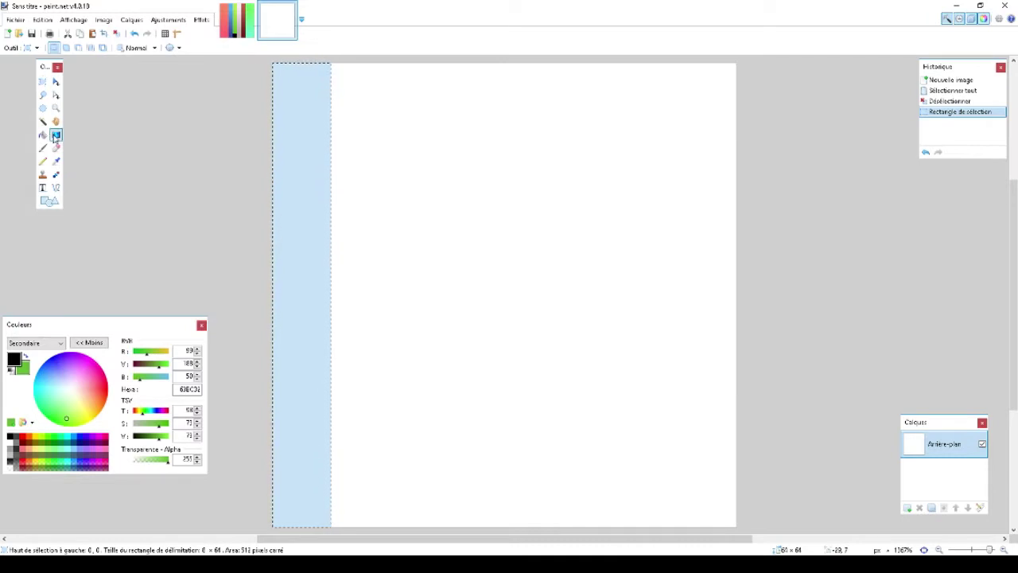
pyautogui.click(14, 360)
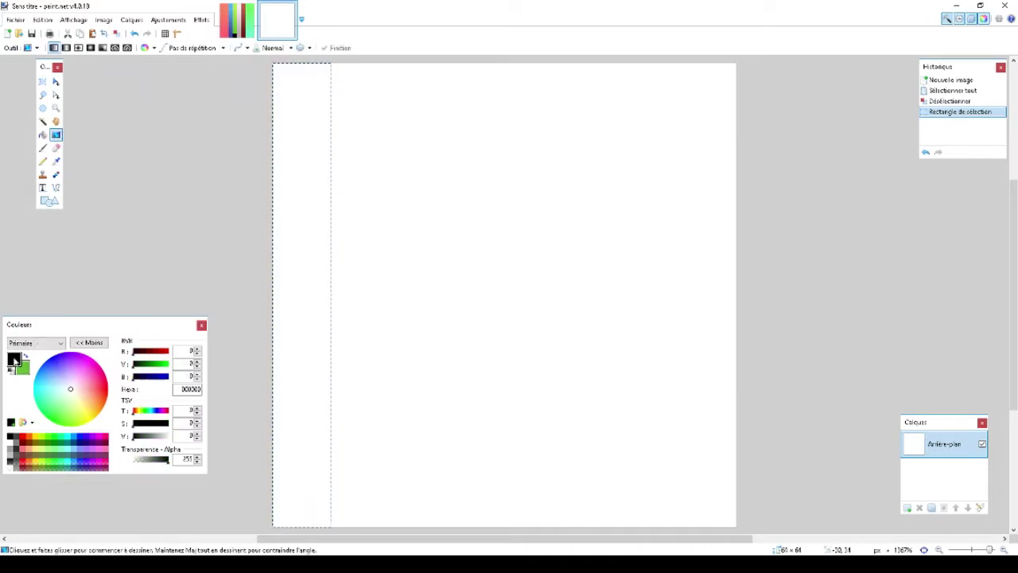
pyautogui.moveTo(162, 367); pyautogui.dragTo(158, 367)
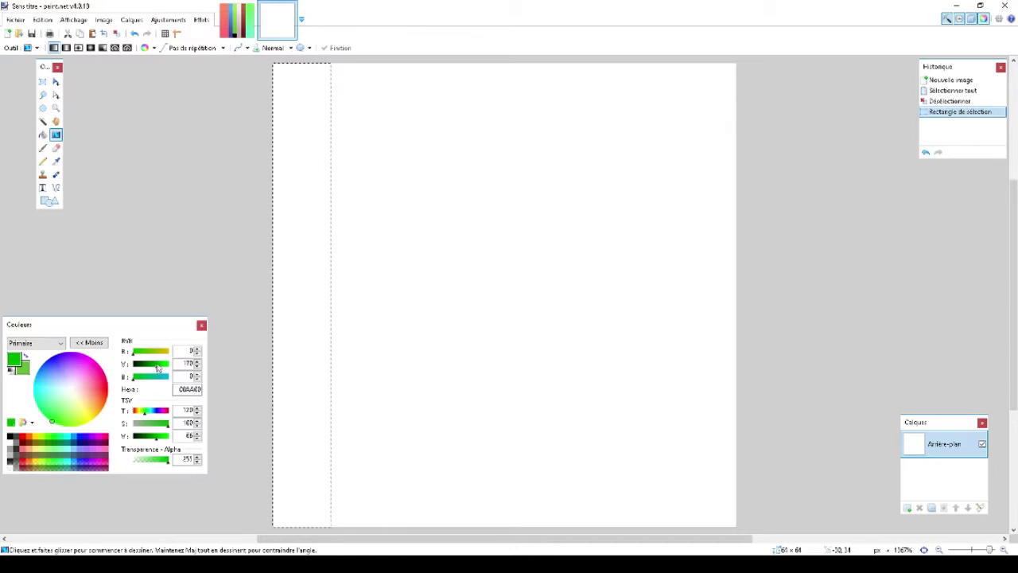
pyautogui.click(159, 435)
pyautogui.click(160, 423)
pyautogui.moveTo(299, 488); pyautogui.dragTo(300, 96)
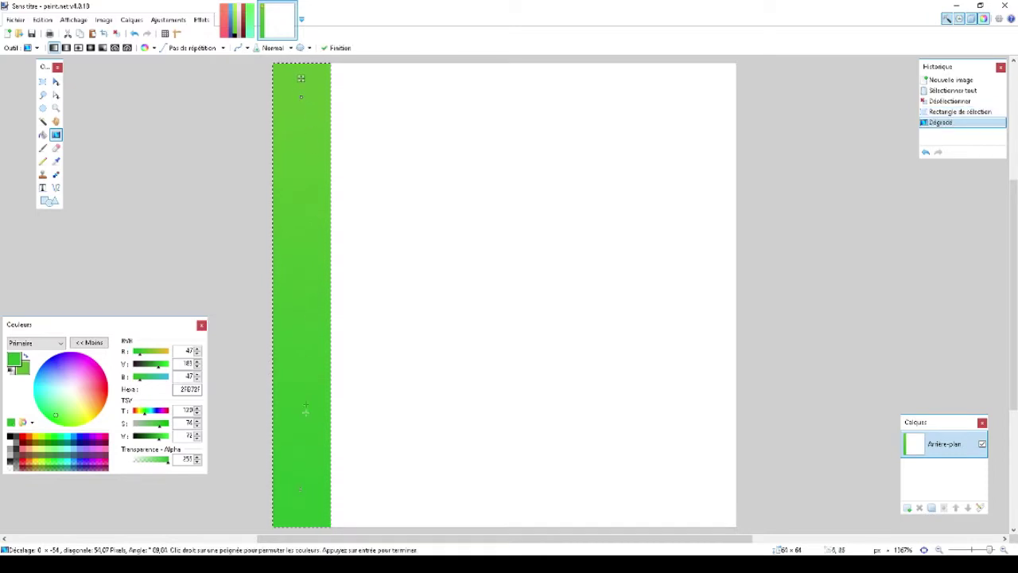
# Step: Recolor the strip's gradient with primary green at hue 101, saturation 86, value 80, and secondary yellow-green AAEA3F
pyautogui.click(25, 370)
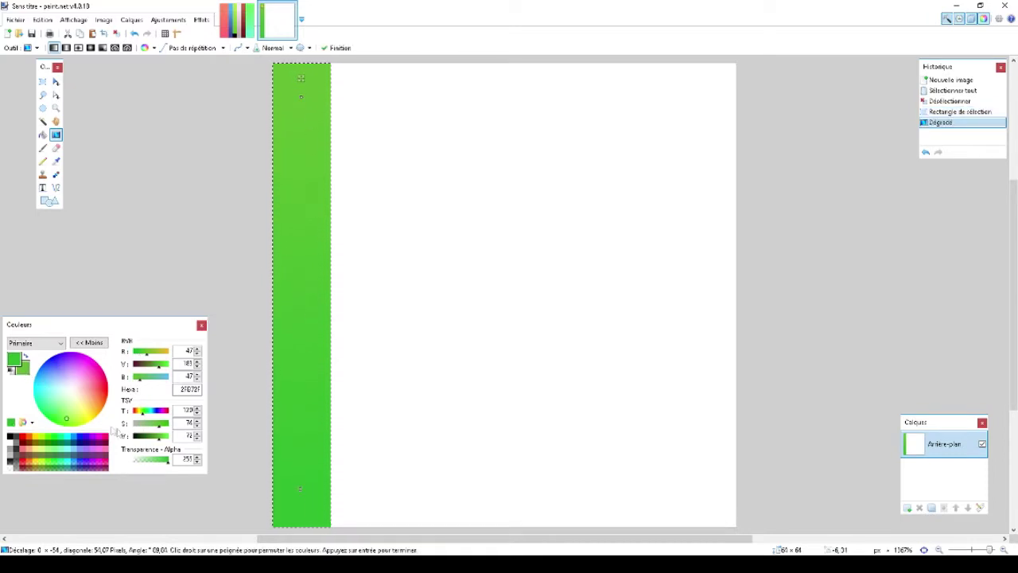
pyautogui.click(165, 437)
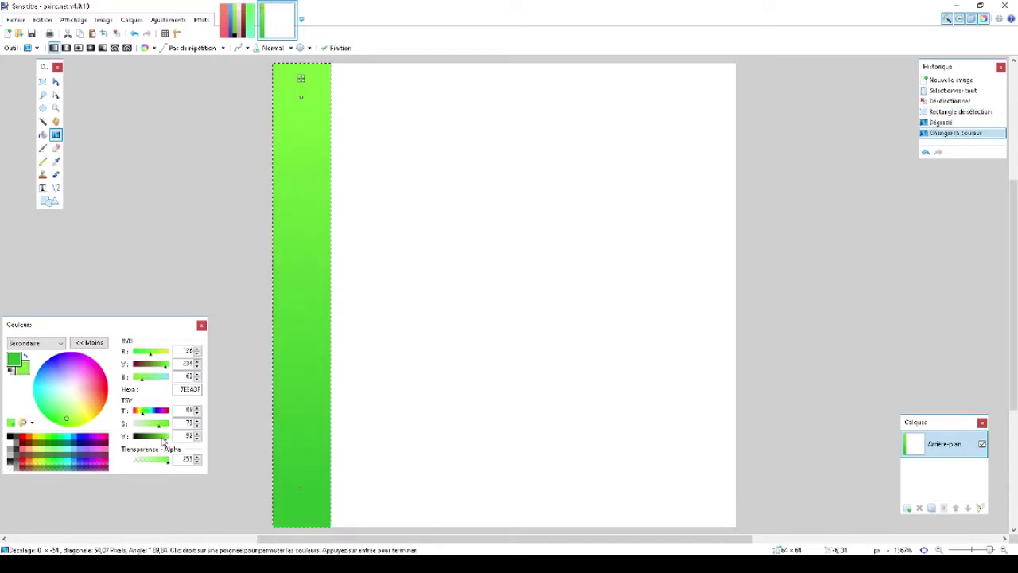
pyautogui.click(17, 361)
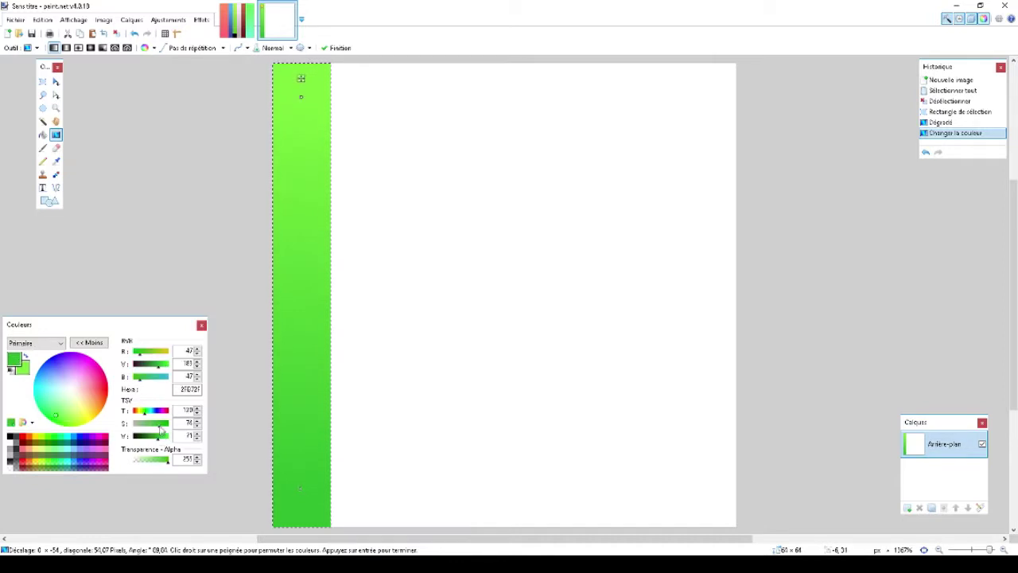
pyautogui.click(165, 426)
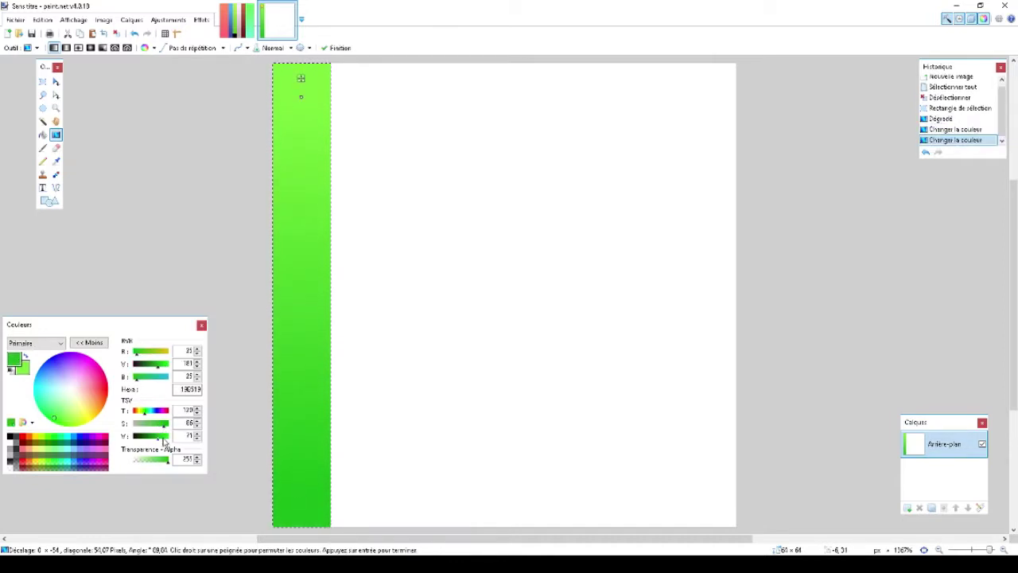
pyautogui.click(163, 438)
pyautogui.click(146, 352)
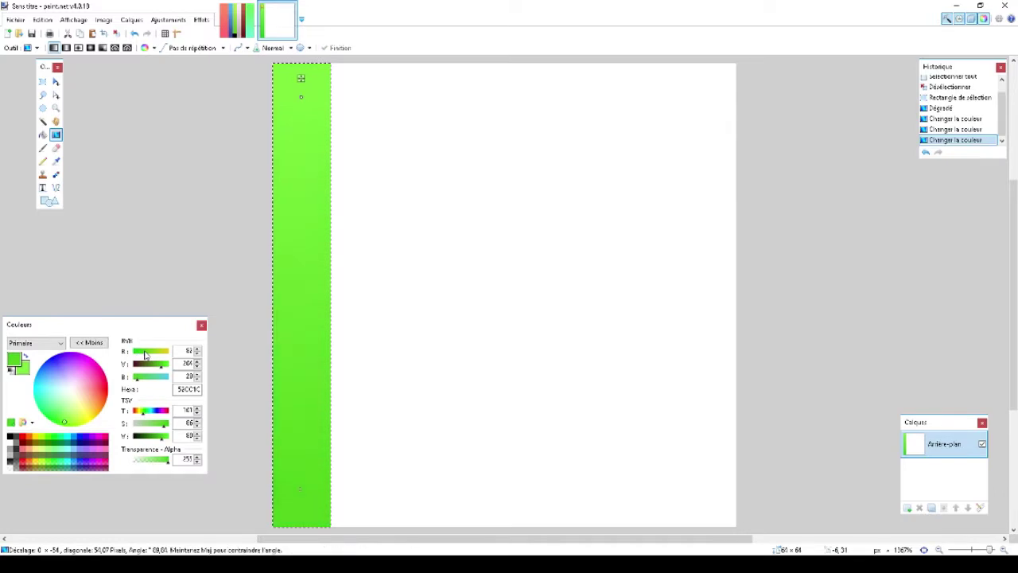
pyautogui.click(28, 374)
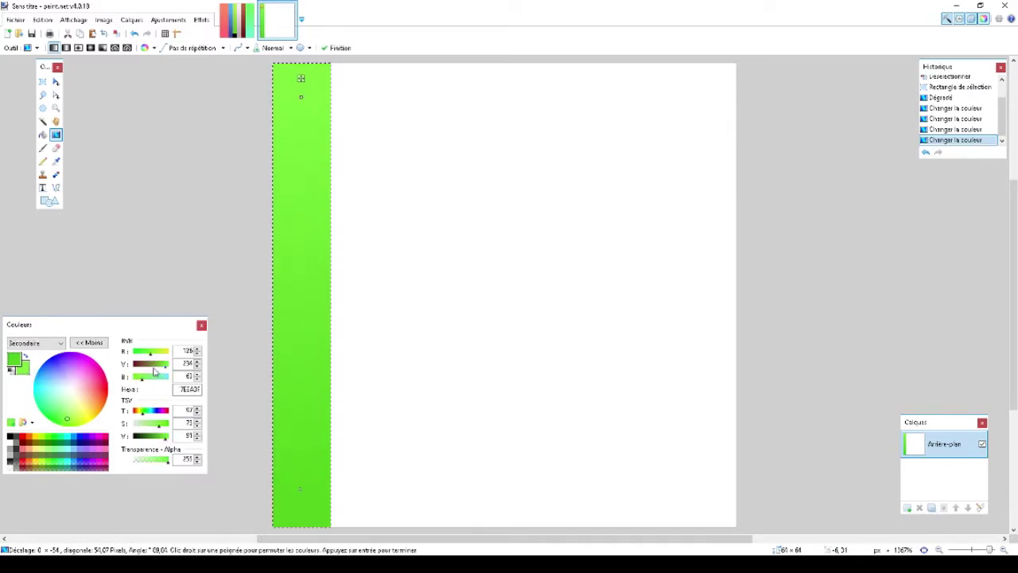
pyautogui.click(157, 353)
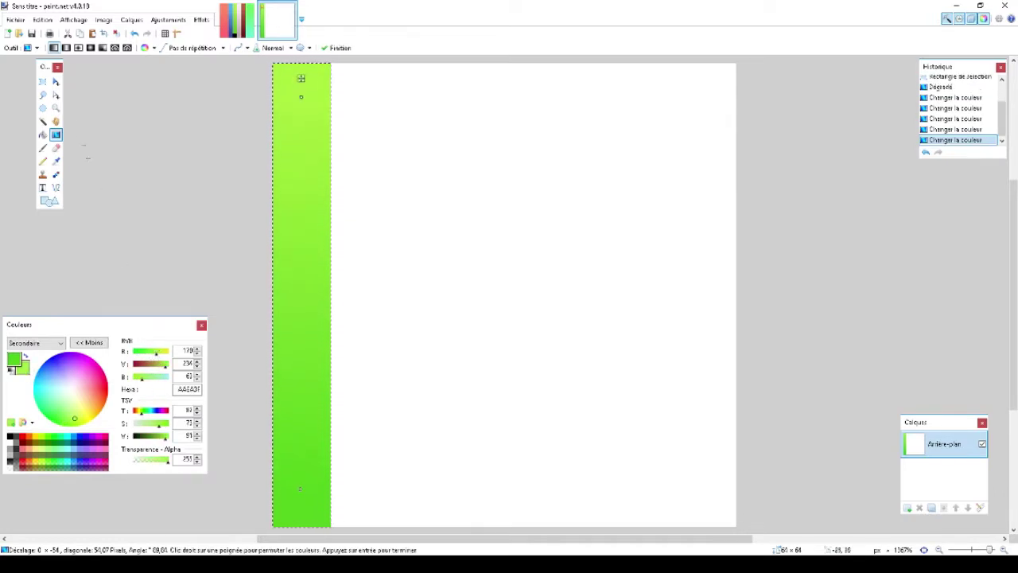
# Step: Finish the fill of the green strip and select the 8 × 64 pixel vertical strip directly beside it
pyautogui.click(345, 71)
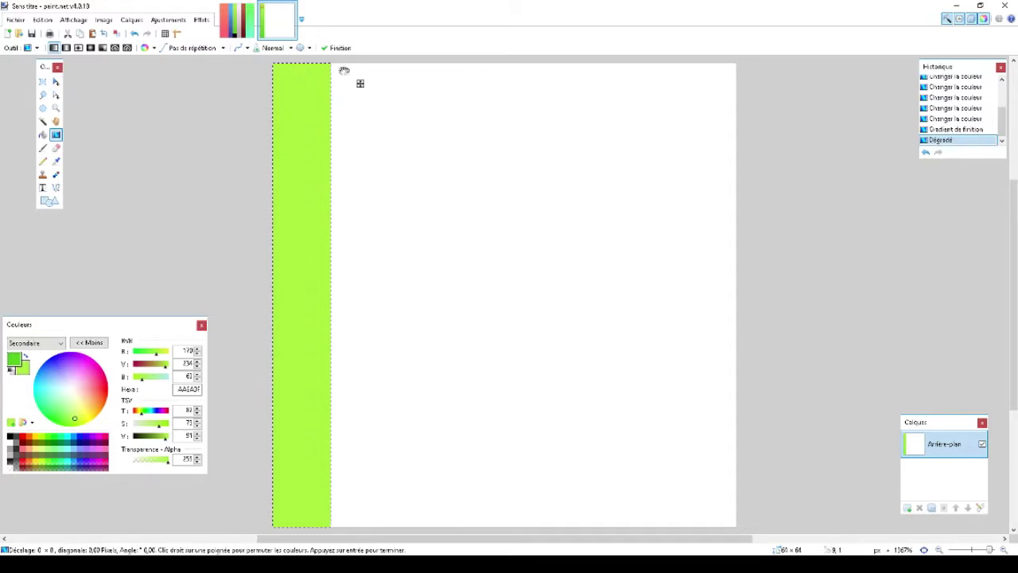
pyautogui.click(43, 82)
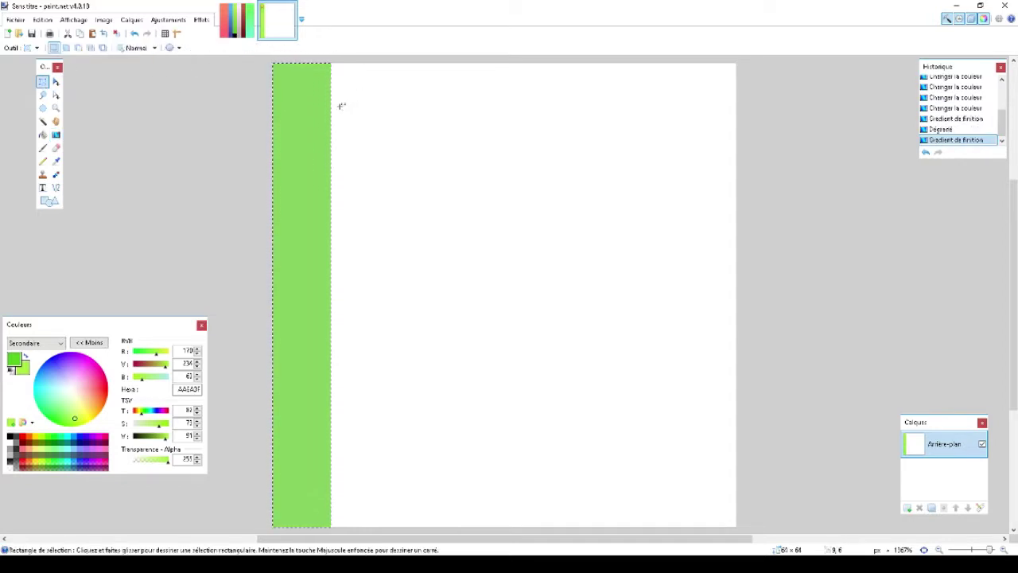
pyautogui.moveTo(331, 64); pyautogui.dragTo(389, 526)
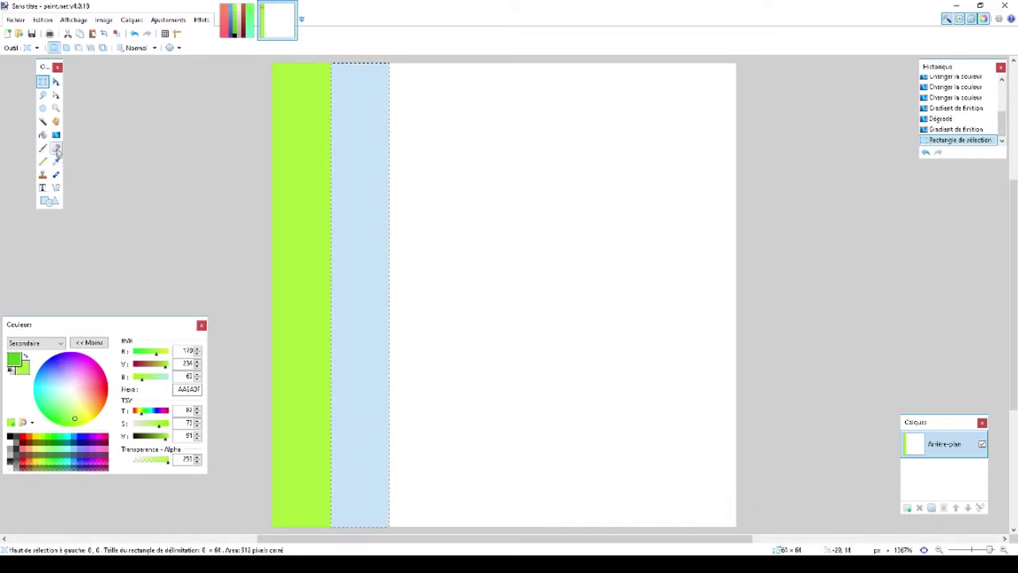
# Step: Set the primary and secondary colors to dark red 7F0000 and fill the second strip with a vertical linear gradient from bottom to top
pyautogui.click(23, 442)
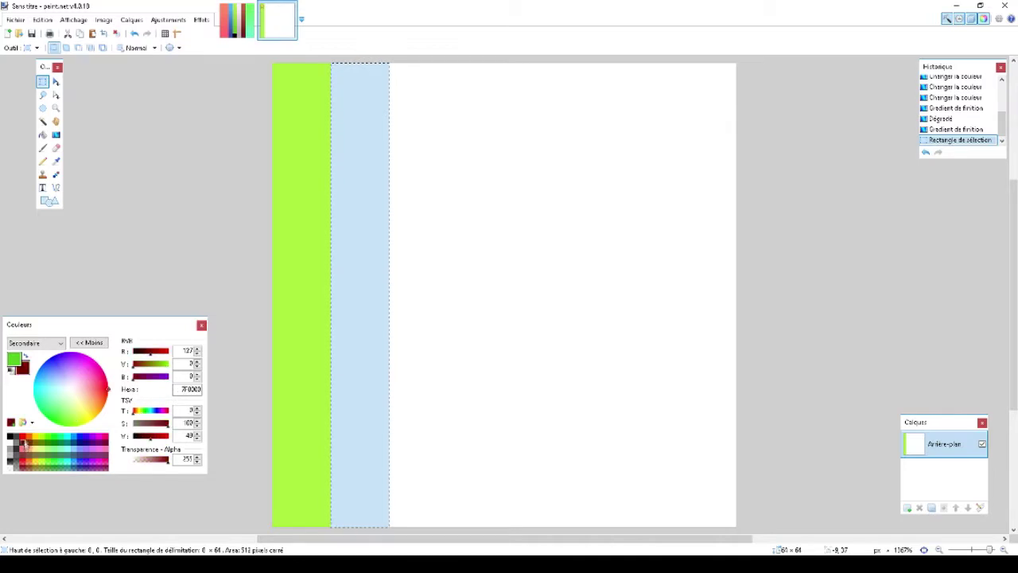
pyautogui.click(14, 359)
pyautogui.click(25, 445)
pyautogui.click(56, 135)
pyautogui.moveTo(358, 496); pyautogui.dragTo(359, 88)
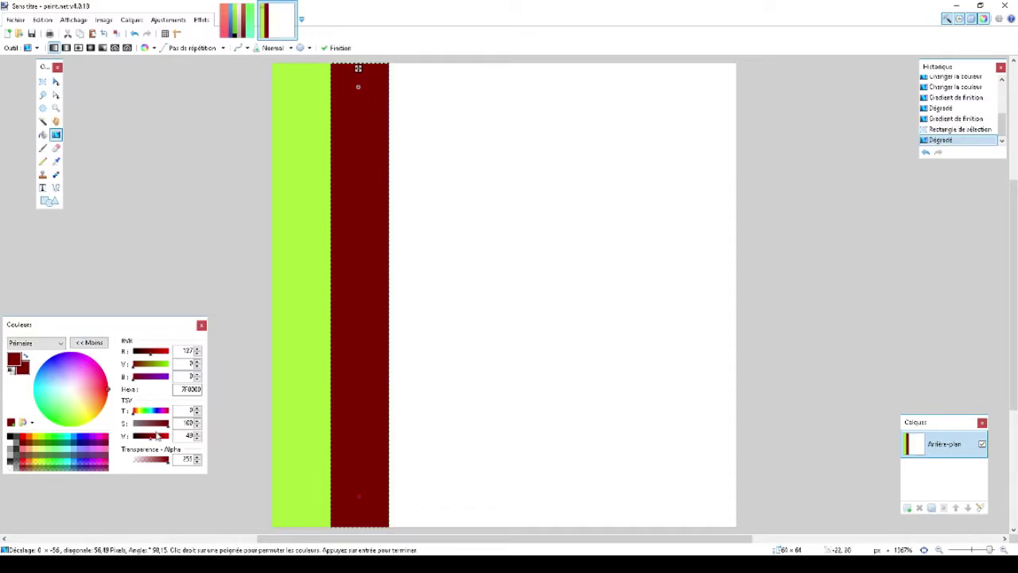
# Step: Recolor the second strip's gradient with a primary brown at hue 17, saturation 80, value 42
pyautogui.click(162, 357)
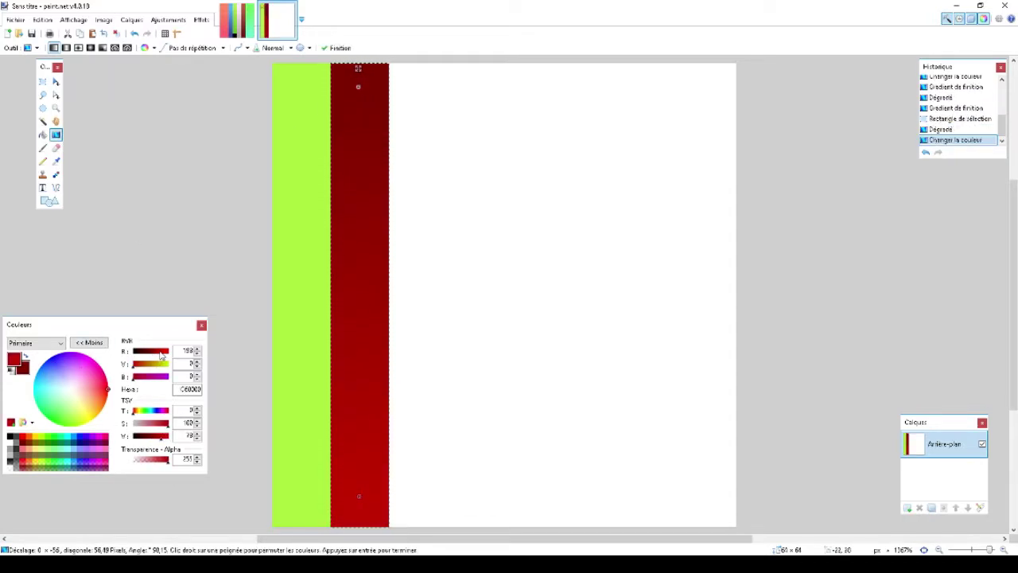
pyautogui.click(155, 353)
pyautogui.click(154, 353)
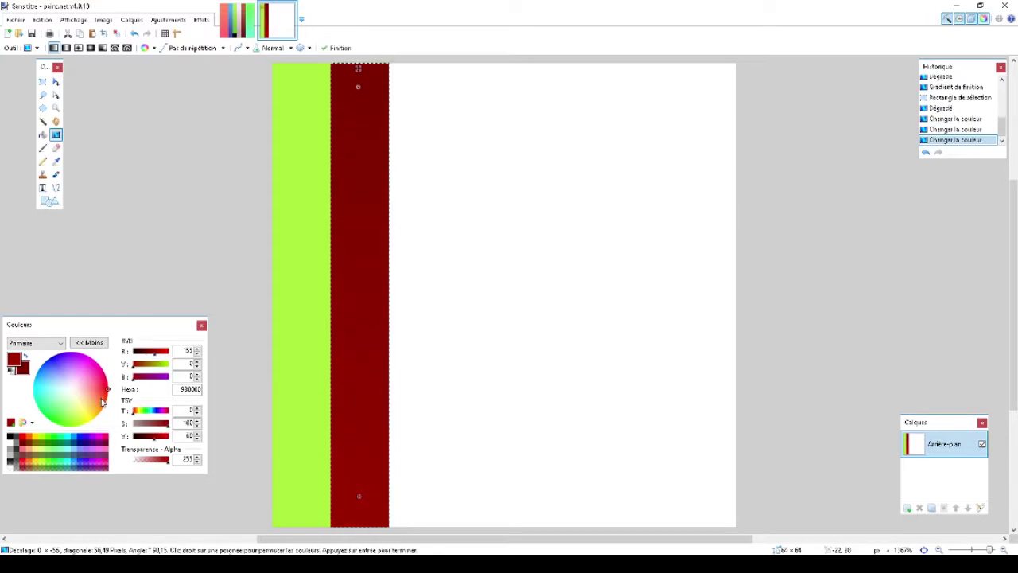
pyautogui.click(102, 402)
pyautogui.press('Return')
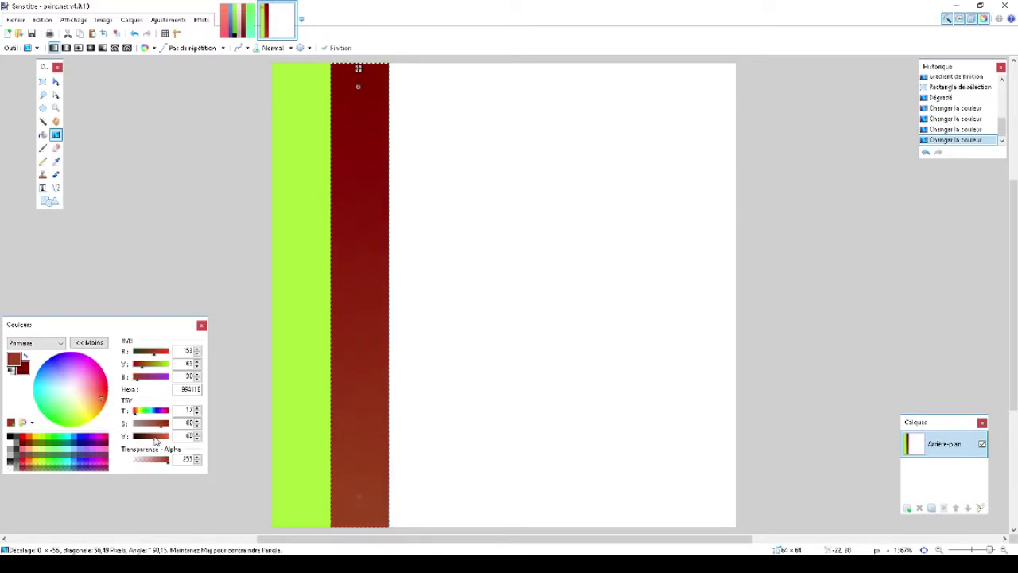
pyautogui.click(150, 437)
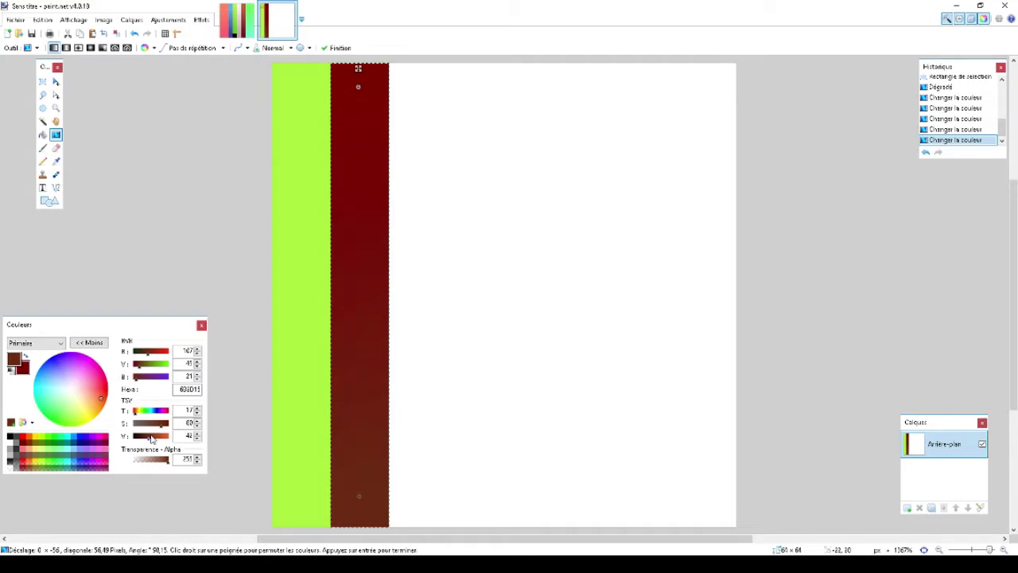
# Step: Sample brown 6E2712 from the lower part of the second strip as primary color, and set the secondary color to light red EF4F4F
pyautogui.click(24, 370)
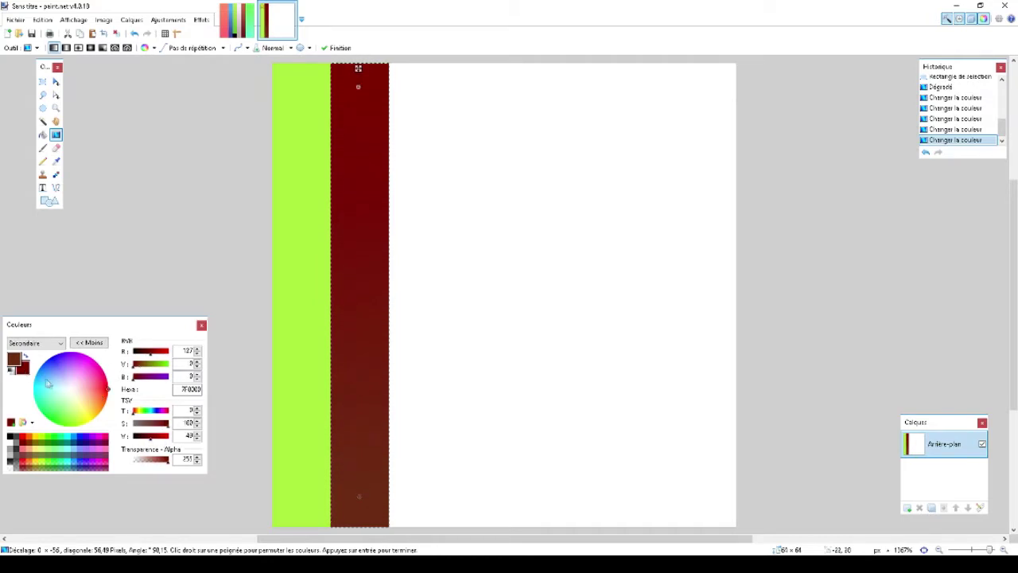
pyautogui.click(56, 160)
pyautogui.click(358, 444)
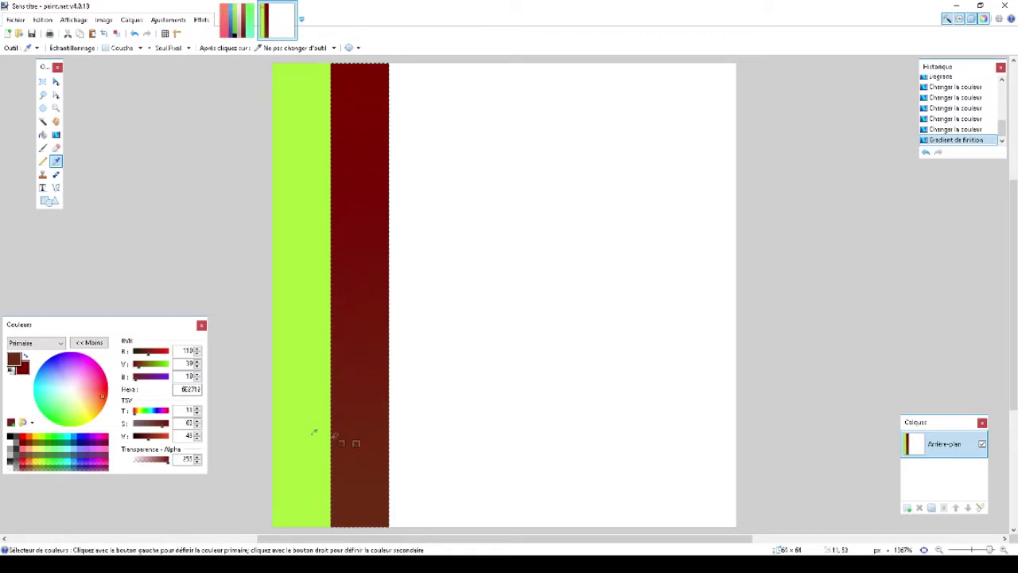
pyautogui.click(24, 373)
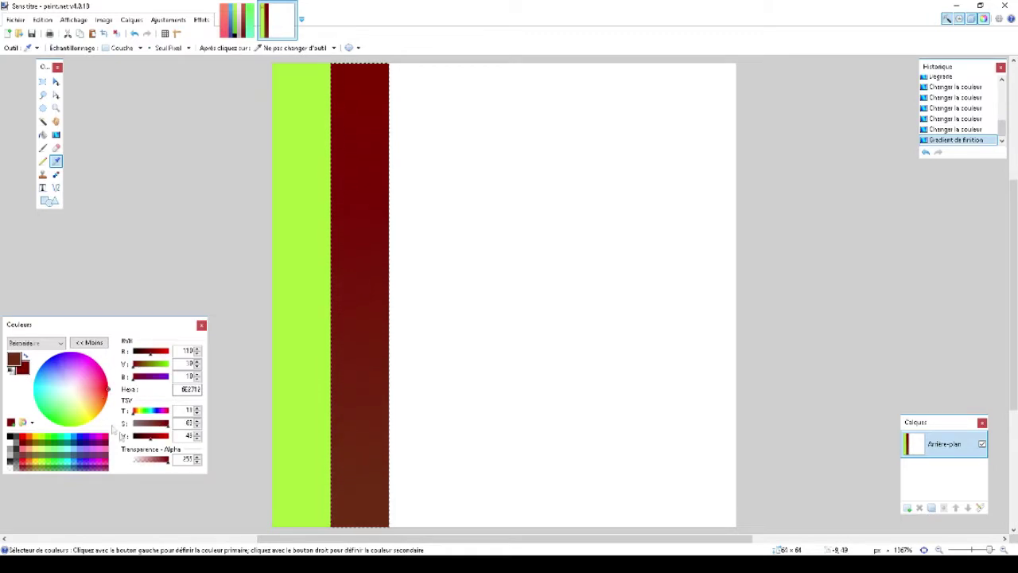
pyautogui.click(162, 437)
pyautogui.click(161, 424)
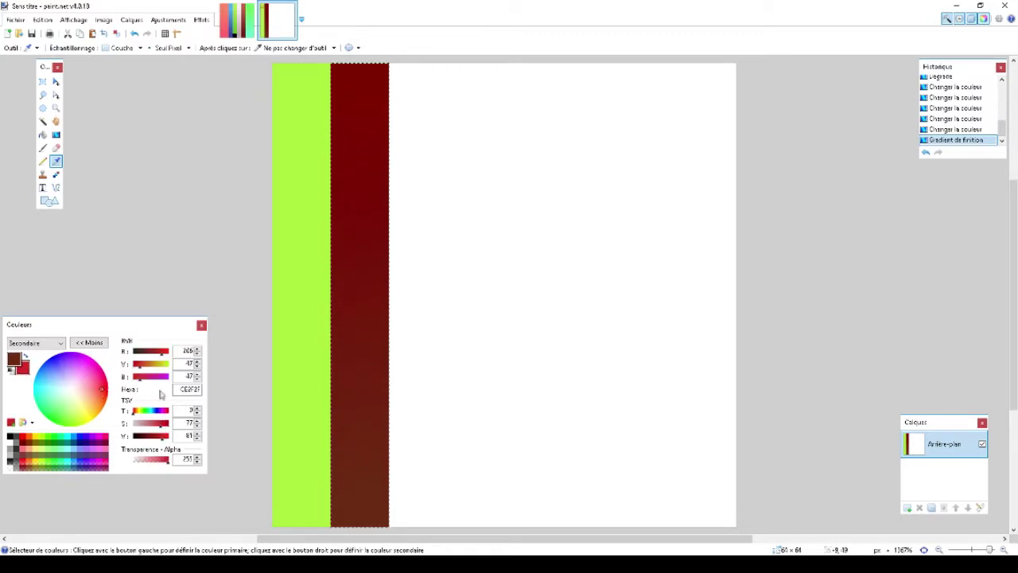
pyautogui.click(154, 353)
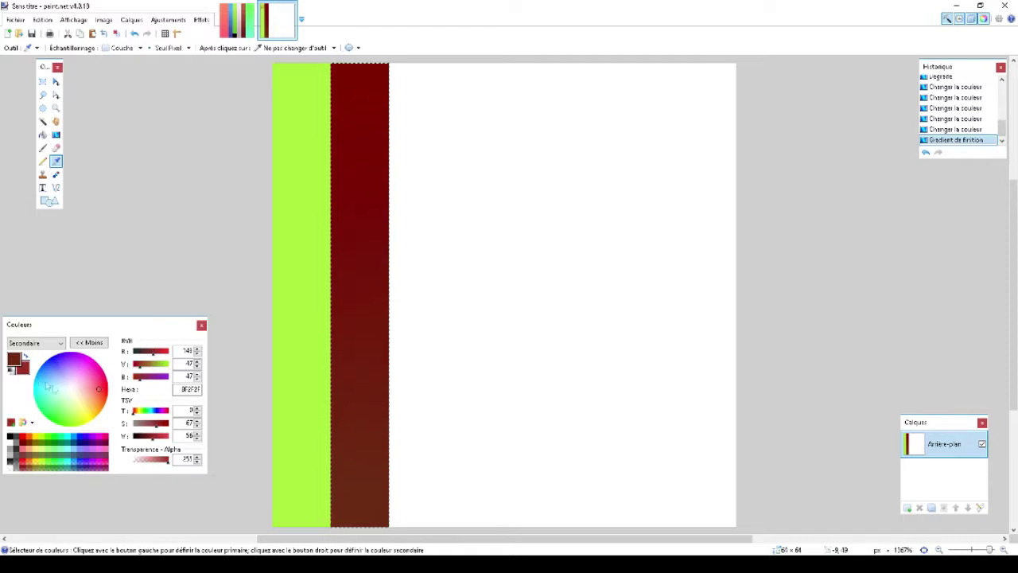
pyautogui.click(167, 436)
# Step: Redraw the second strip's vertical gradient from bottom to top and change its secondary color to red C62B2B
pyautogui.click(56, 135)
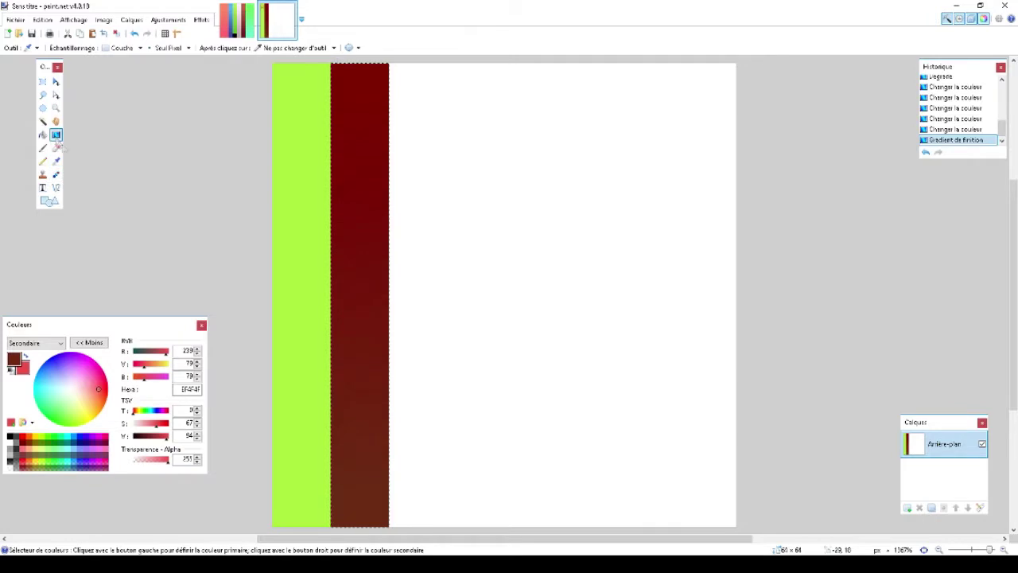
pyautogui.moveTo(352, 514); pyautogui.dragTo(355, 82)
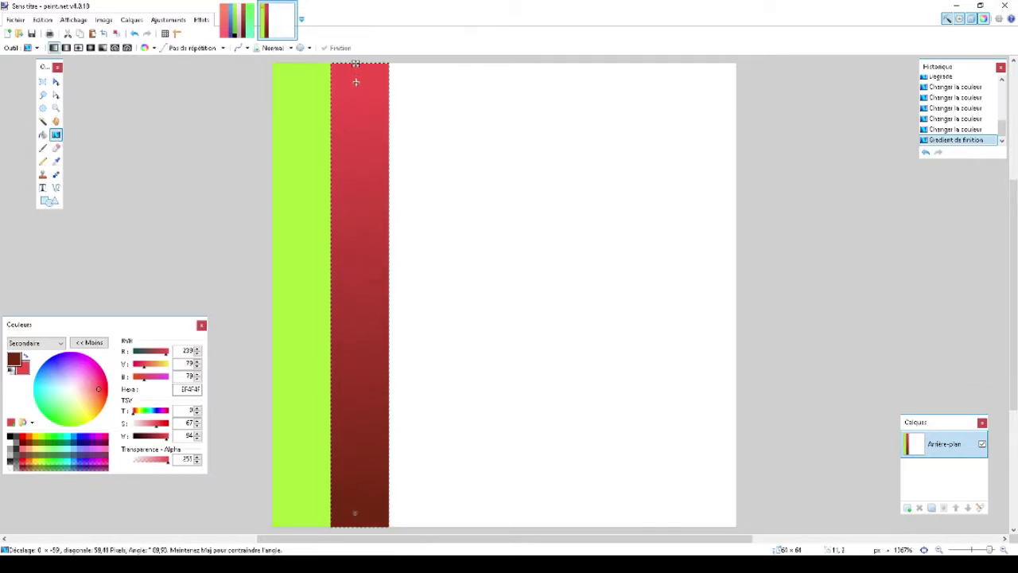
pyautogui.click(156, 436)
pyautogui.click(162, 437)
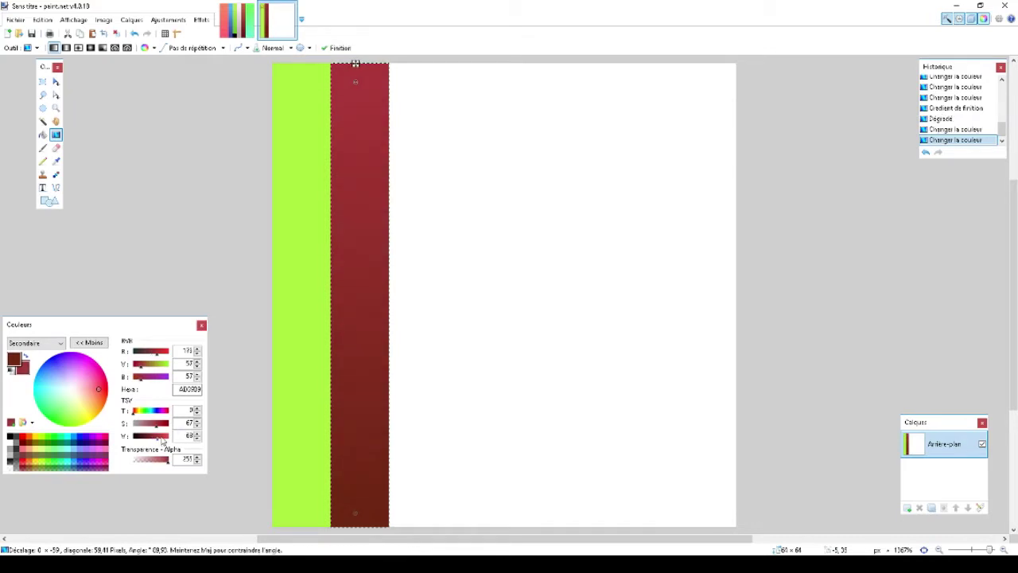
pyautogui.click(162, 439)
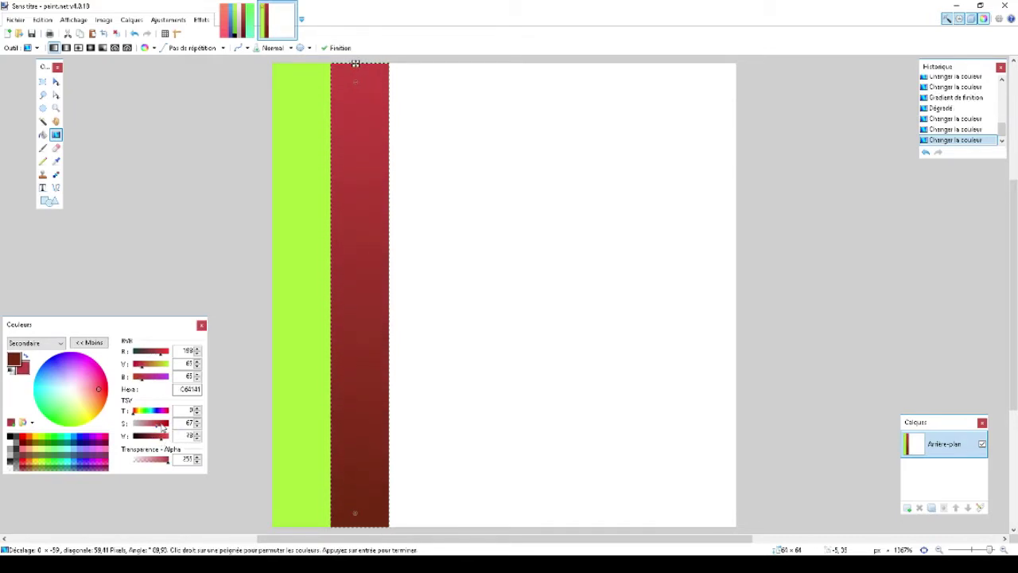
pyautogui.click(161, 424)
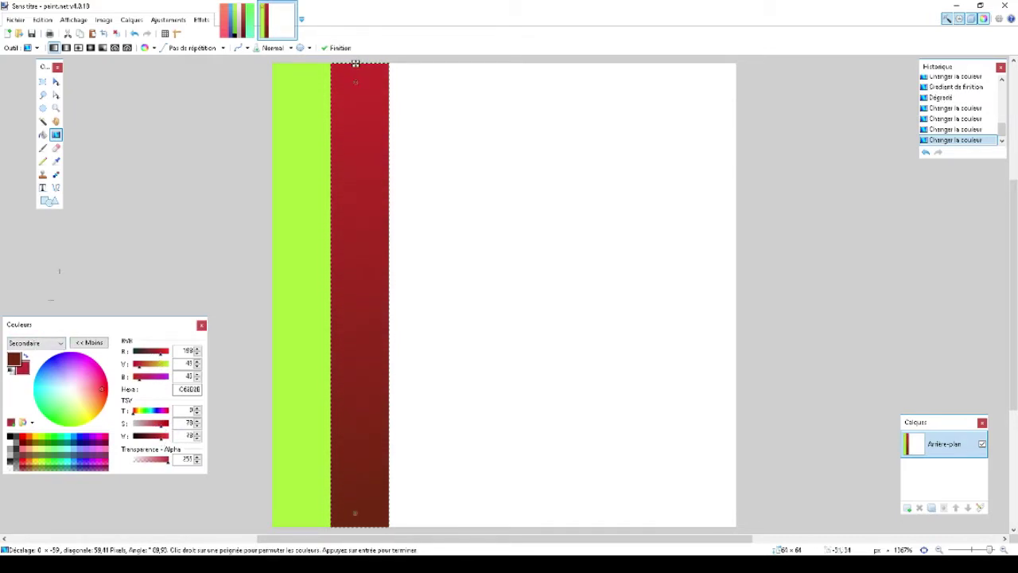
# Step: Select the third 8 × 64 pixel strip beside the red one and fill it with a vertical linear gradient from bottom to top
pyautogui.click(43, 82)
pyautogui.click(510, 158)
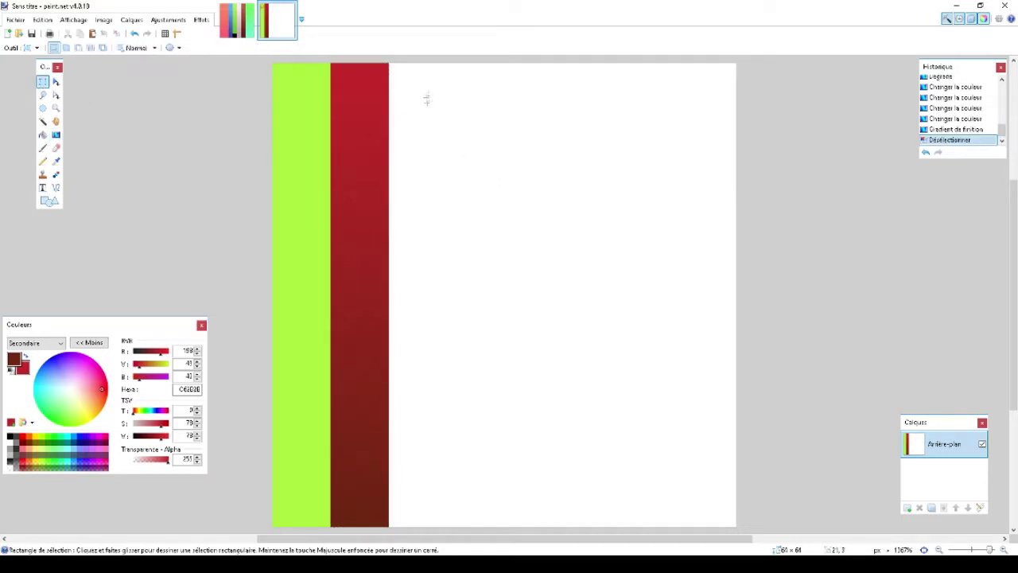
pyautogui.moveTo(390, 64); pyautogui.dragTo(442, 525)
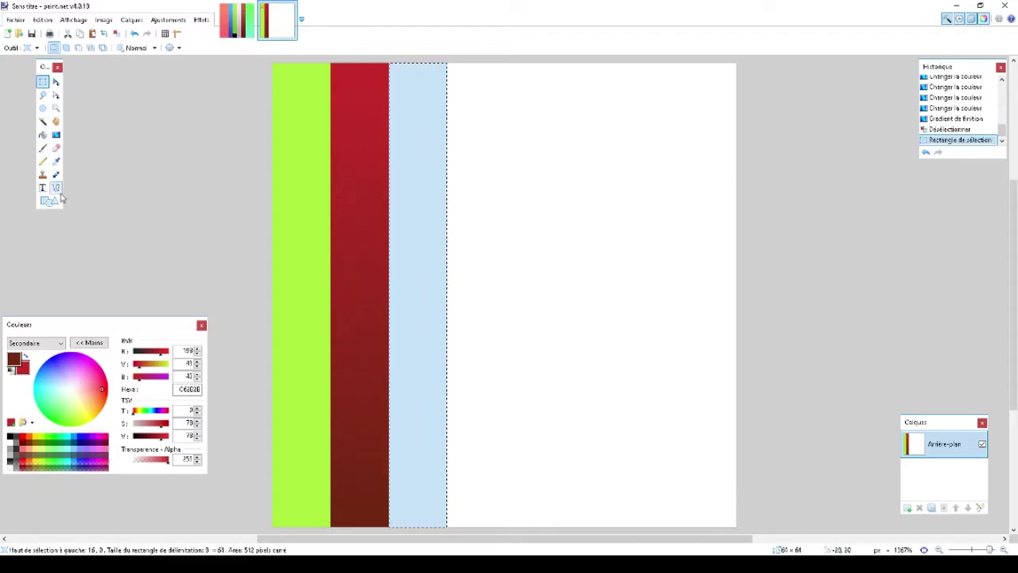
pyautogui.click(56, 134)
pyautogui.moveTo(422, 499); pyautogui.dragTo(414, 116)
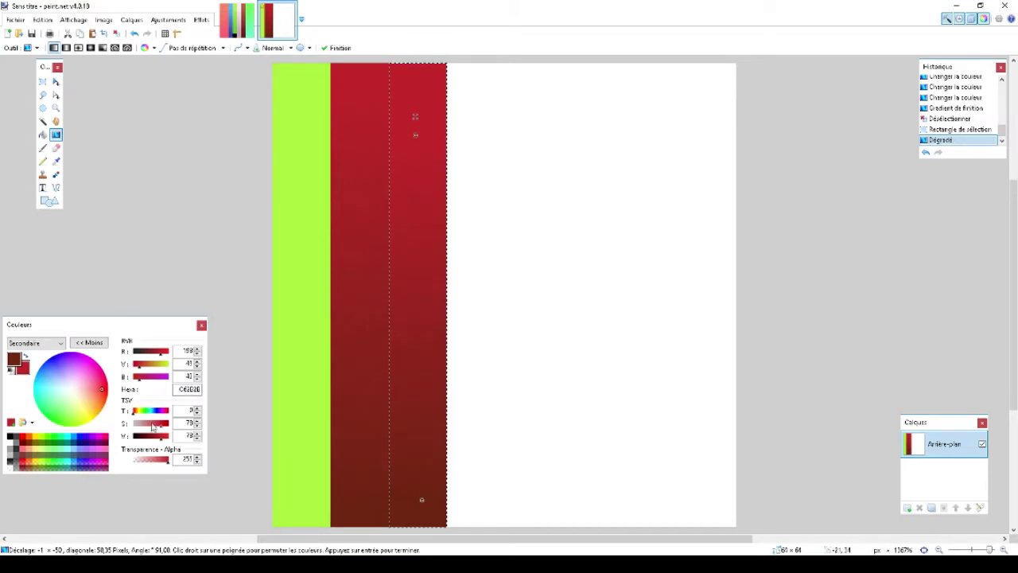
# Step: Recolor the third strip's gradient with primary pinkish red at hue 352, saturation 72, value 86, and secondary magenta C42F6D
pyautogui.click(144, 368)
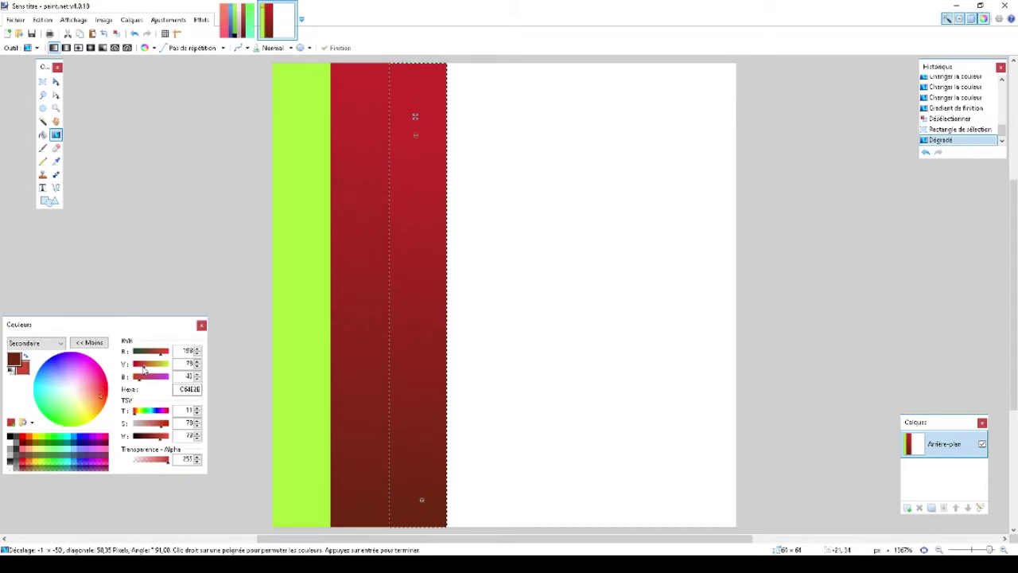
pyautogui.click(15, 359)
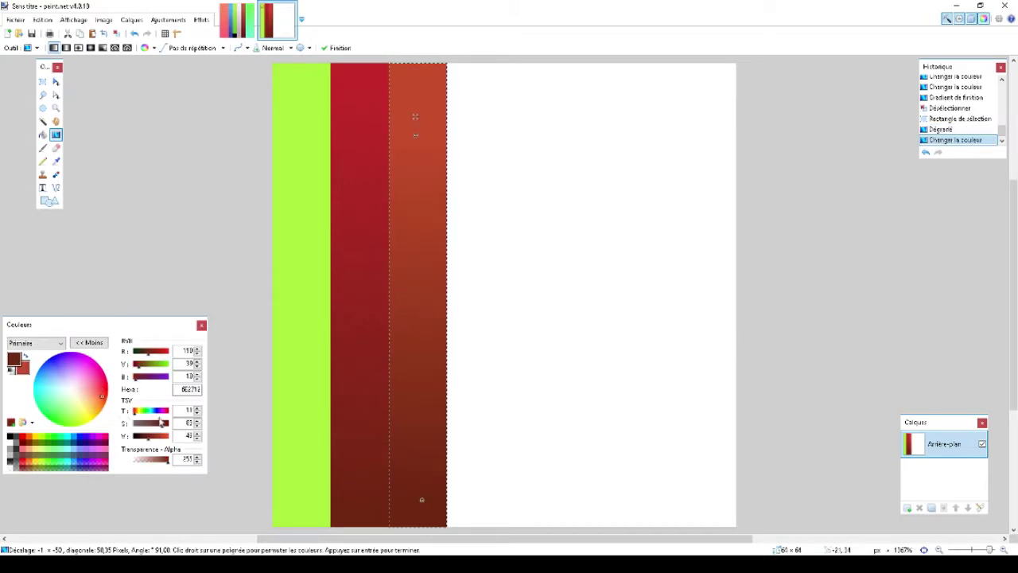
pyautogui.click(99, 387)
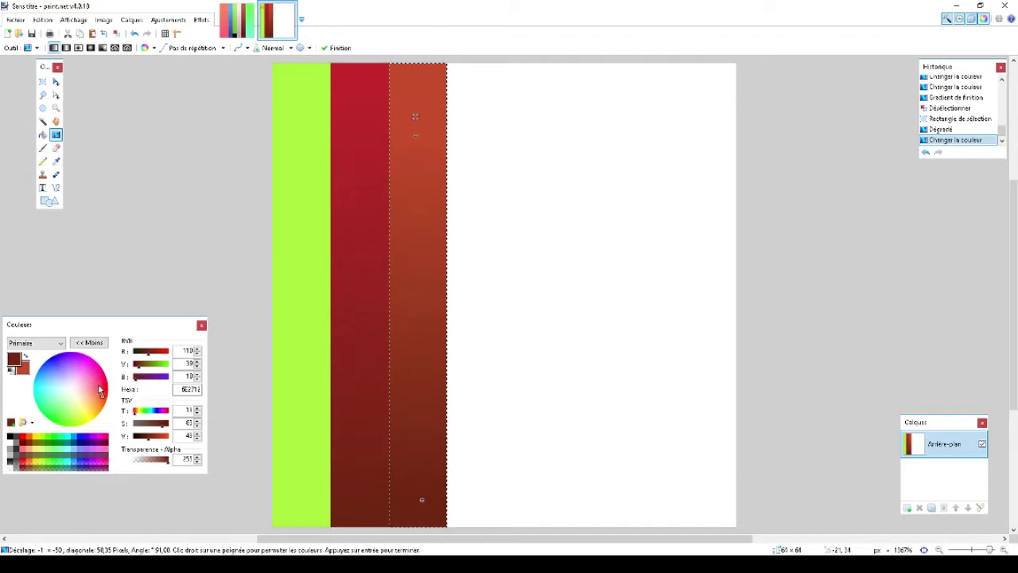
pyautogui.click(164, 437)
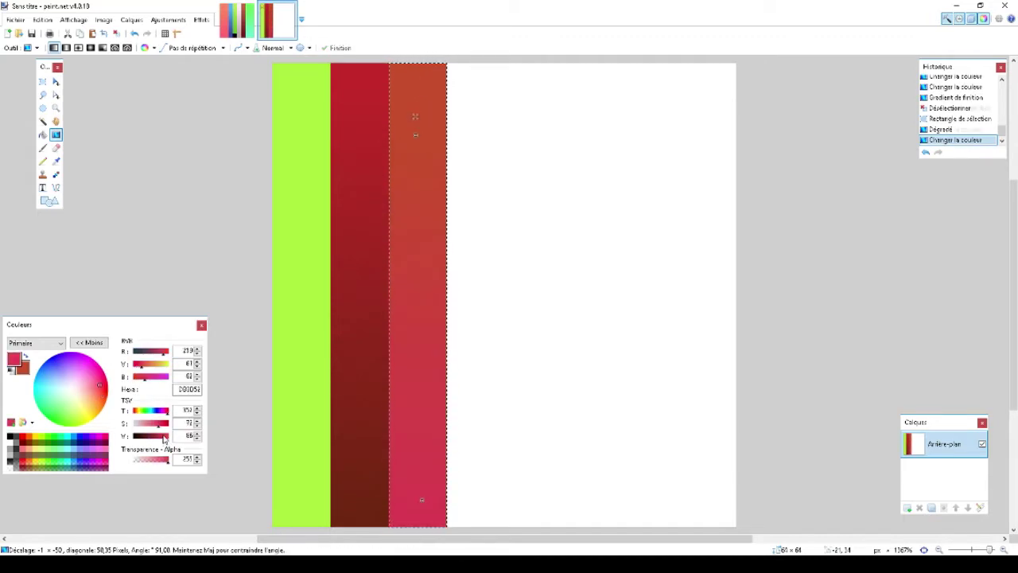
pyautogui.click(24, 368)
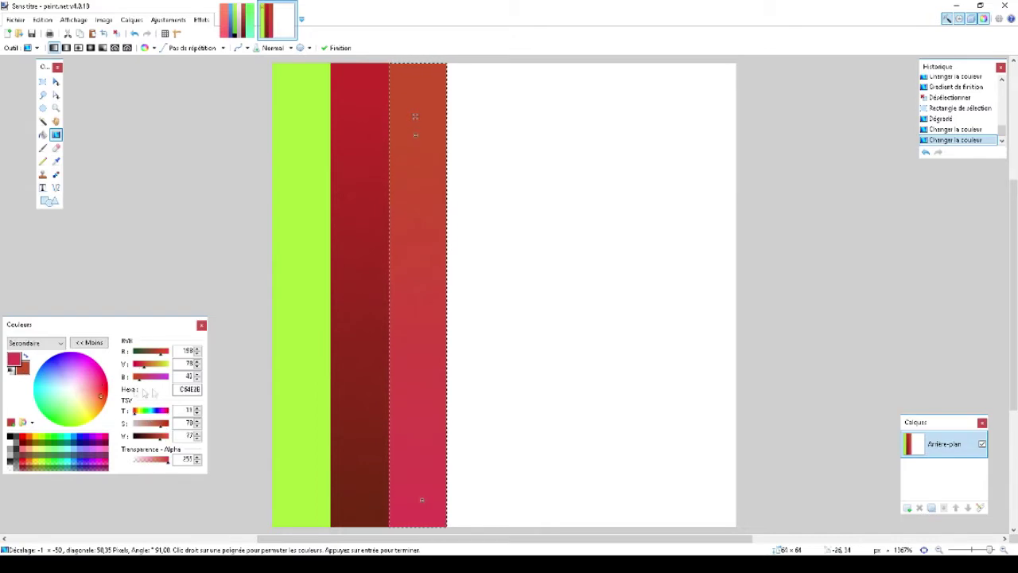
pyautogui.click(94, 373)
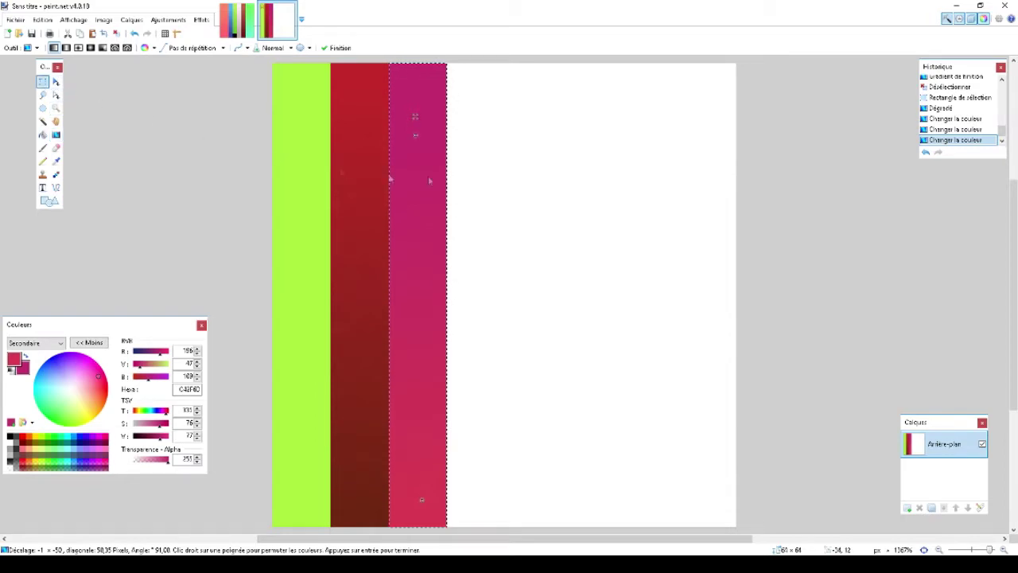
# Step: Select the fourth 8 × 64 pixel strip, set the secondary color to gray-beige C4B9B2, and fill the strip with a vertical gradient from bottom to top
pyautogui.click(42, 82)
pyautogui.moveTo(482, 158); pyautogui.dragTo(491, 170)
pyautogui.moveTo(450, 64); pyautogui.dragTo(503, 526)
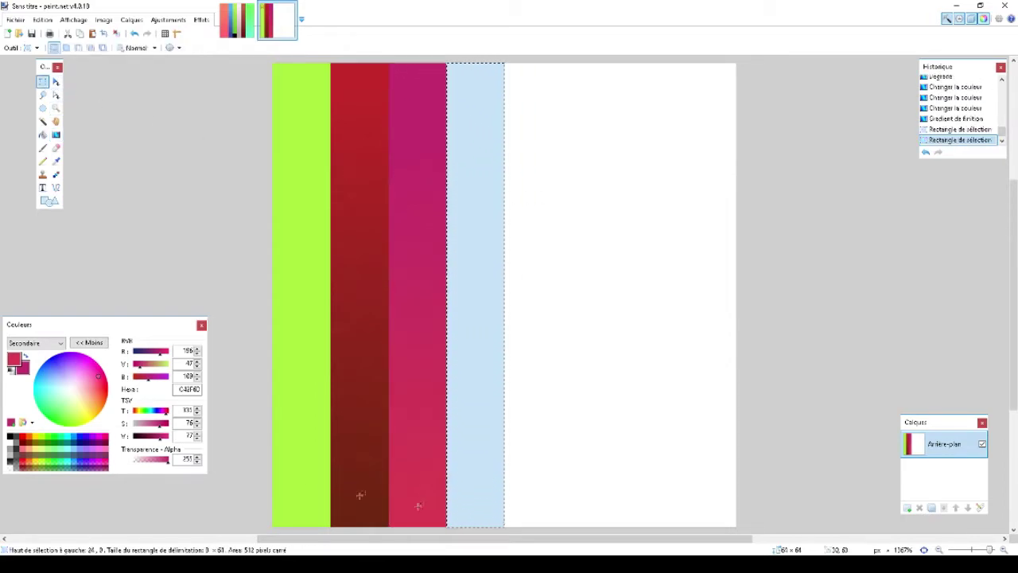
pyautogui.click(77, 392)
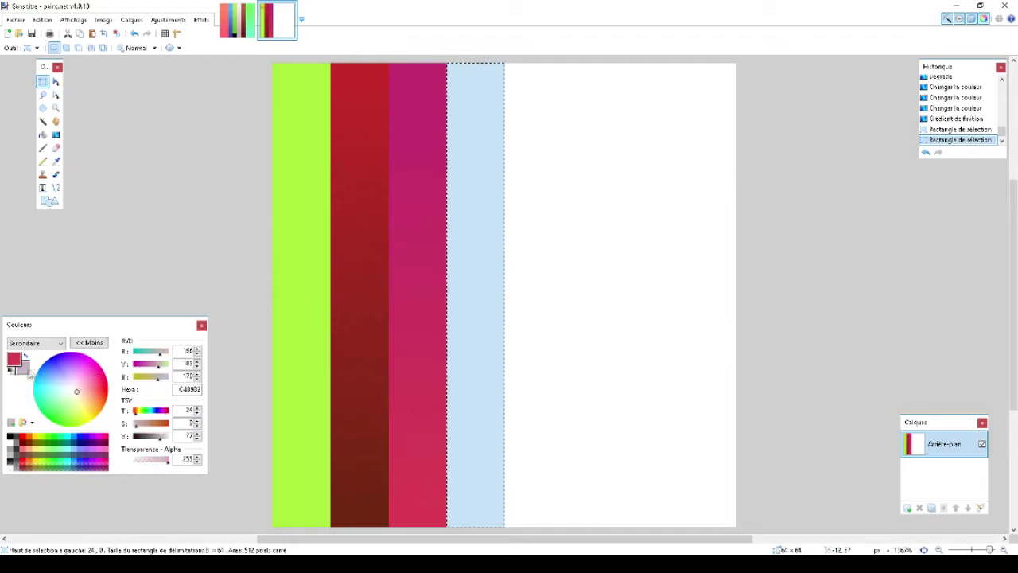
pyautogui.click(55, 135)
pyautogui.moveTo(483, 491); pyautogui.dragTo(470, 84)
# Step: Recolor the fourth strip's gradient with primary gray-pink A88A8A and secondary pale beige EADDD5, and clear the selection
pyautogui.click(14, 360)
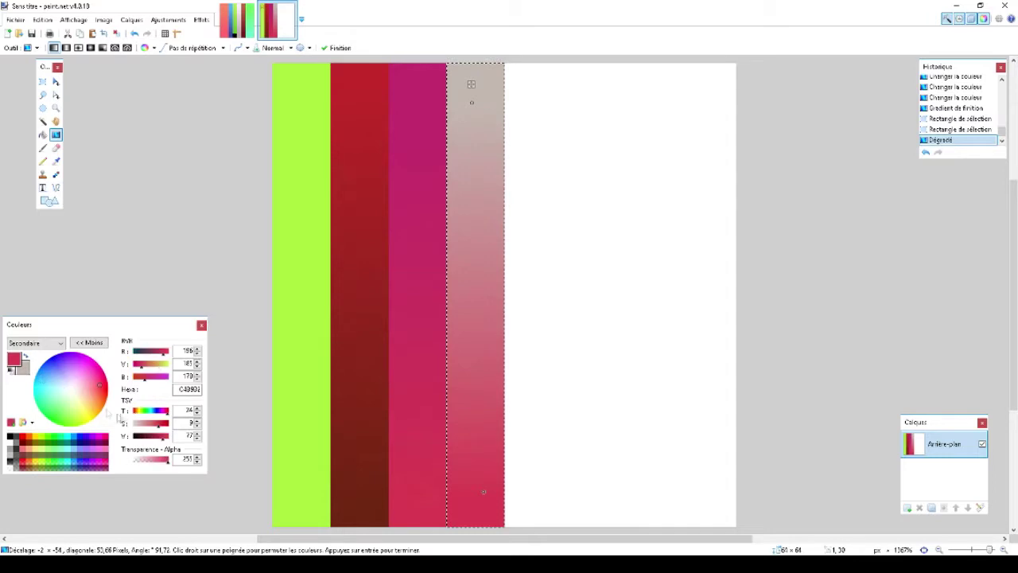
pyautogui.click(70, 389)
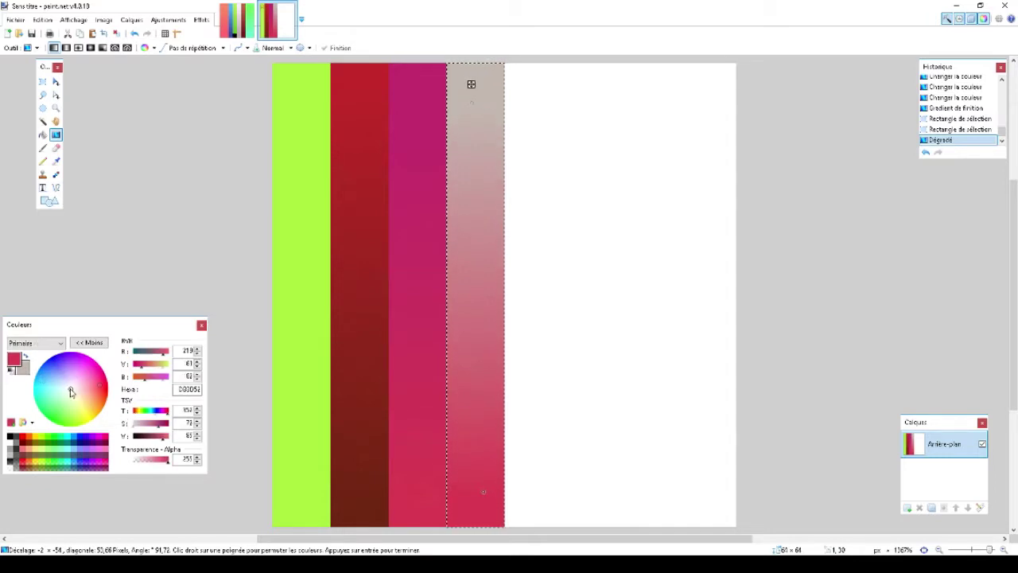
pyautogui.click(155, 436)
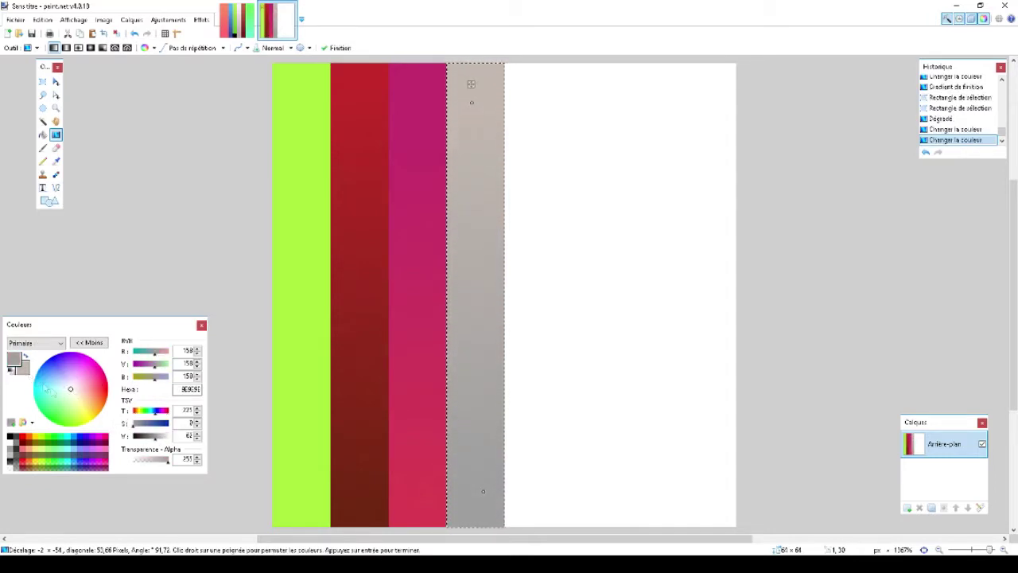
pyautogui.click(21, 368)
pyautogui.click(163, 439)
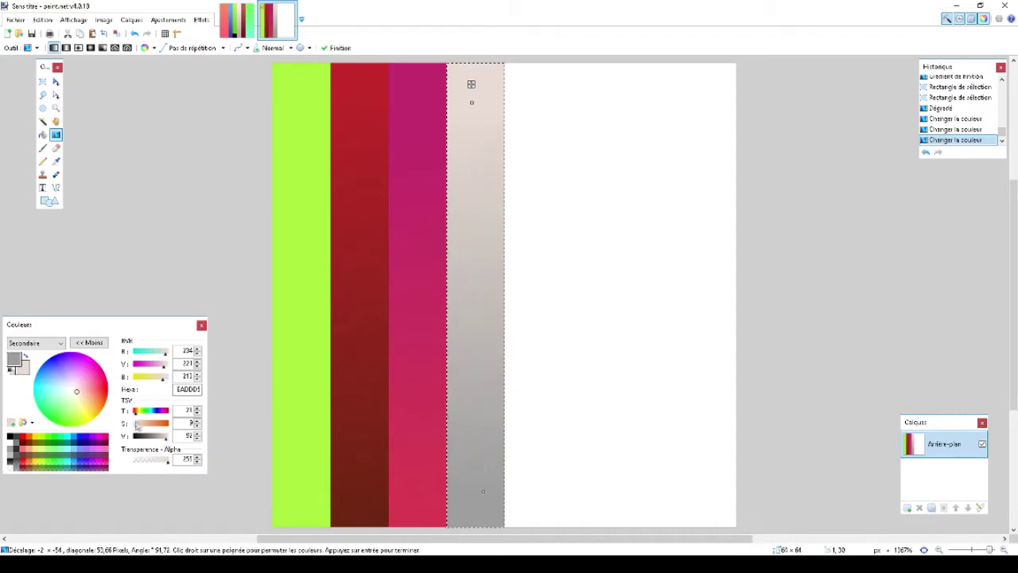
pyautogui.click(15, 359)
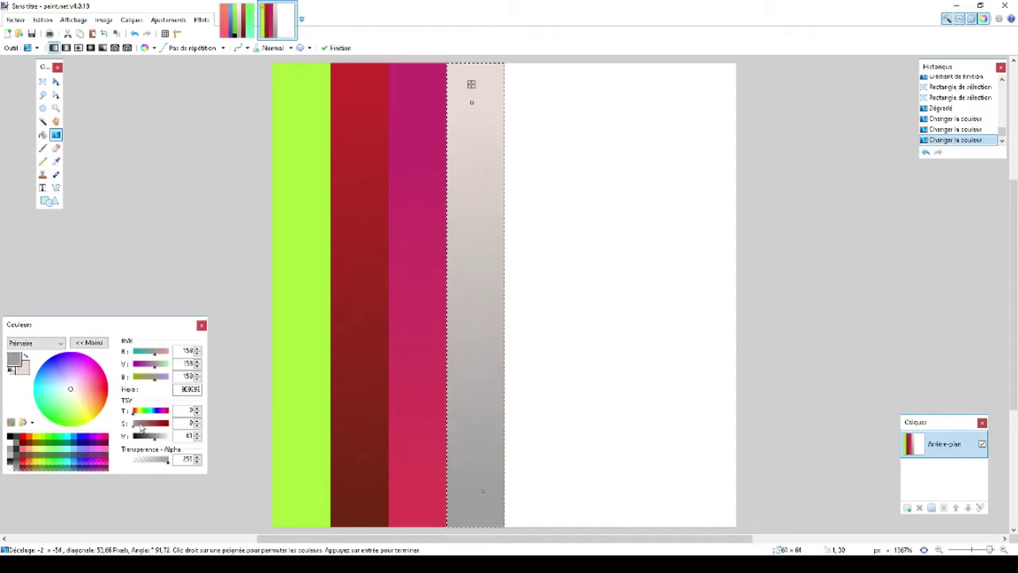
pyautogui.click(140, 423)
pyautogui.click(162, 437)
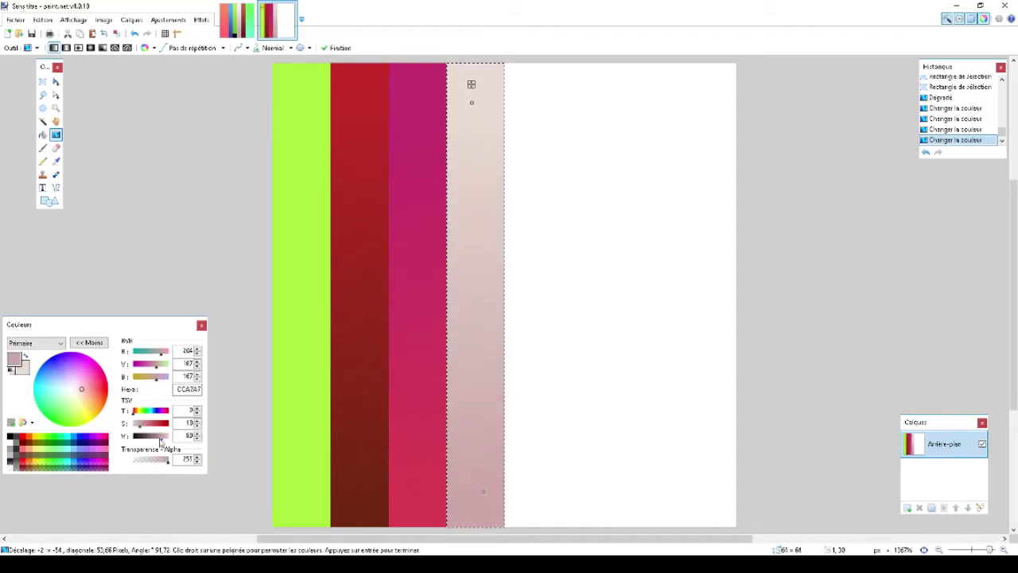
pyautogui.click(156, 436)
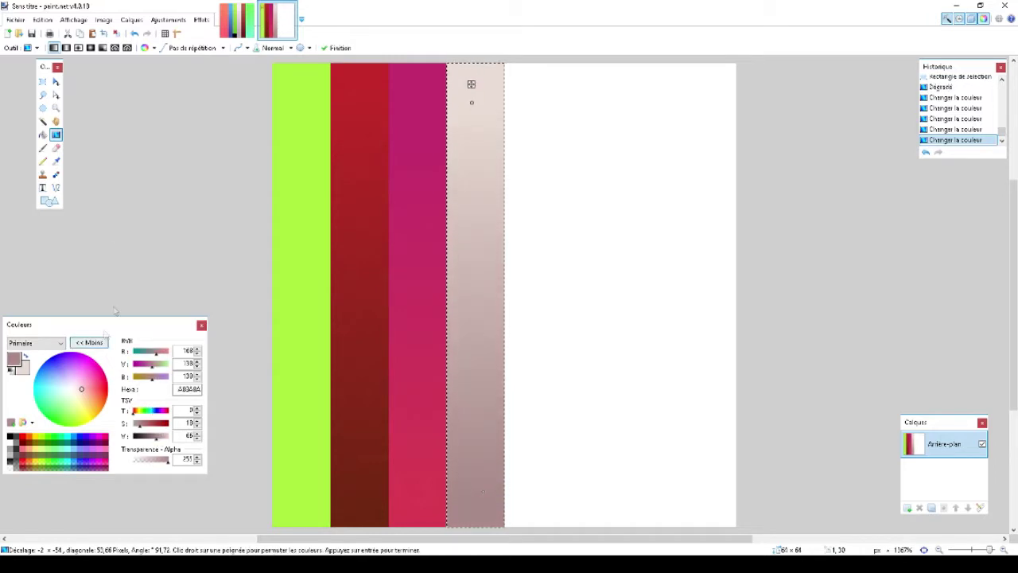
pyautogui.press('s')
pyautogui.hotkey('ctrl', 'd')
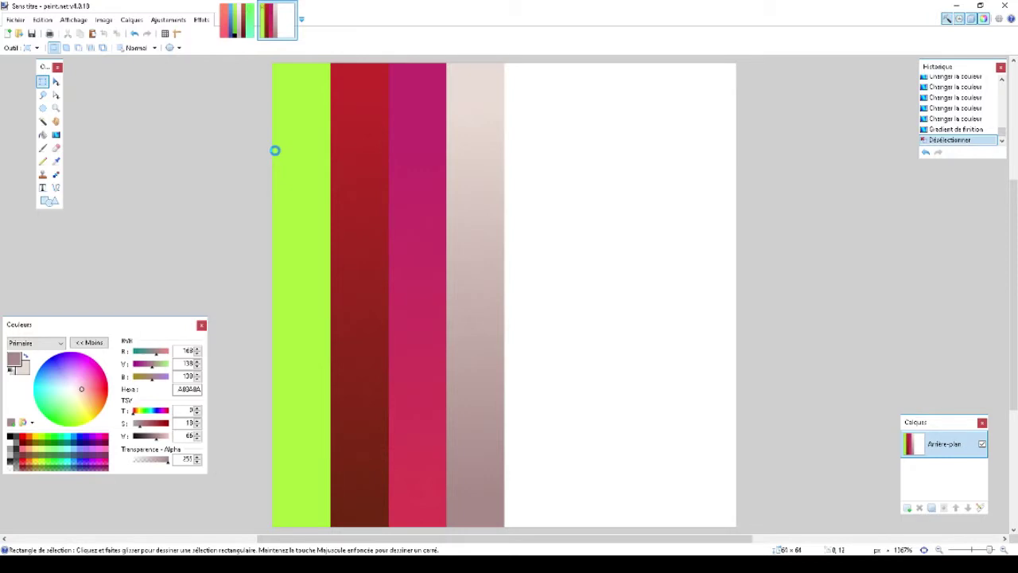
# Step: Save the palette image as texture.png in the treesLP_tuto folder with automatically detected color depth
pyautogui.hotkey('ctrl', 's')
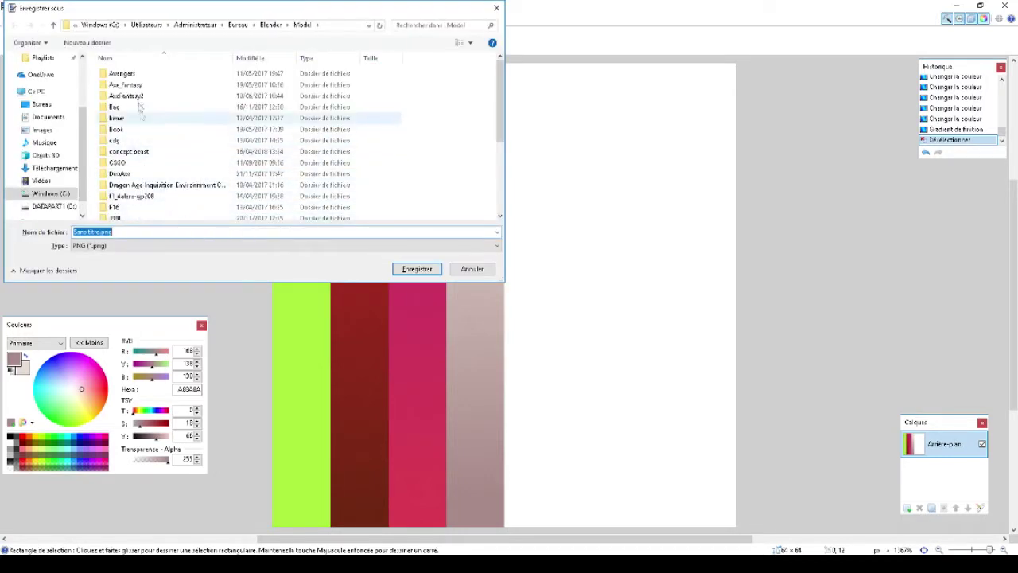
pyautogui.click(136, 95)
pyautogui.scroll(-4, 137, 120)
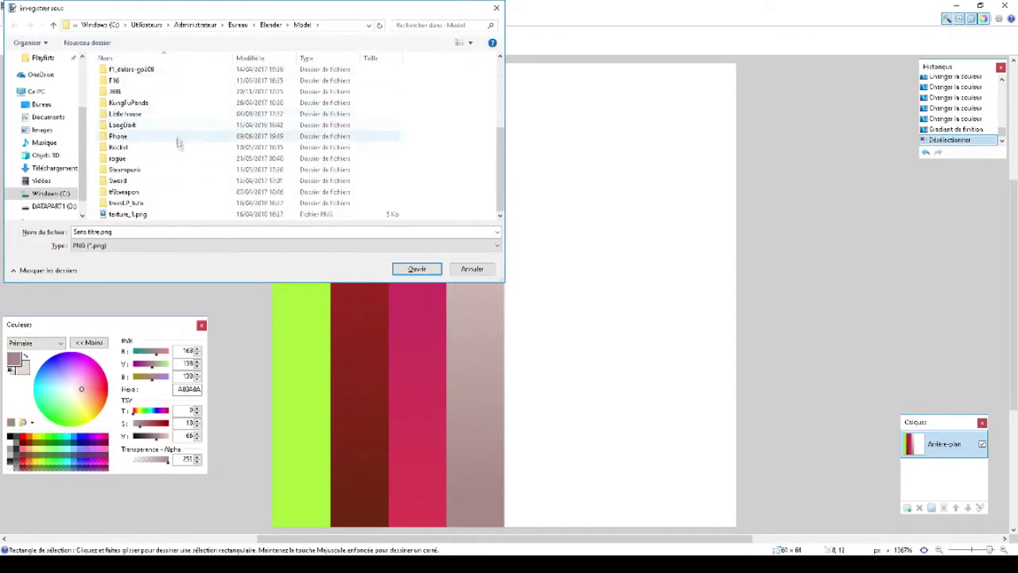
pyautogui.doubleClick(136, 205)
pyautogui.click(111, 233)
pyautogui.moveTo(111, 232); pyautogui.dragTo(74, 232)
pyautogui.click(100, 232)
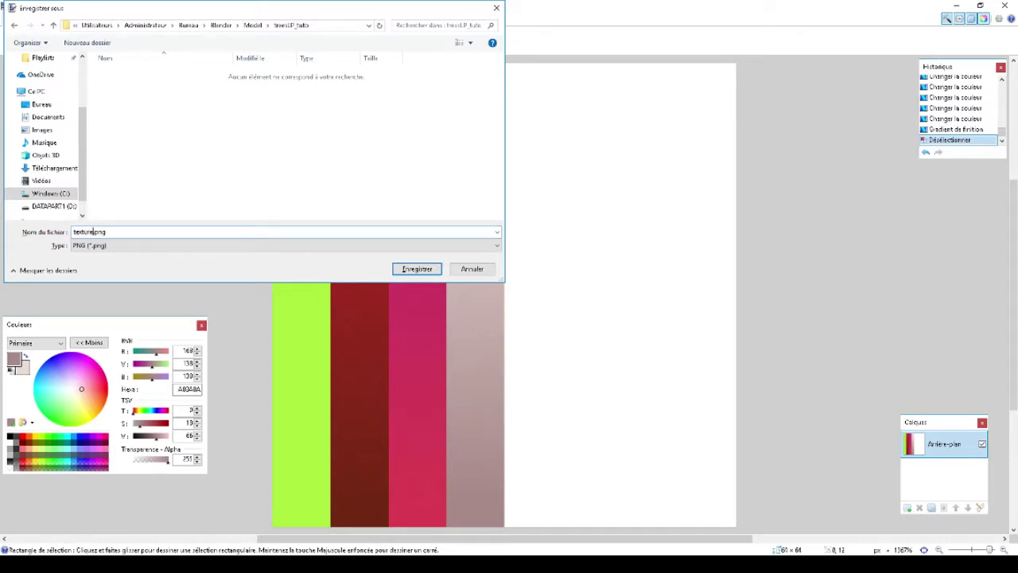
pyautogui.press('Return')
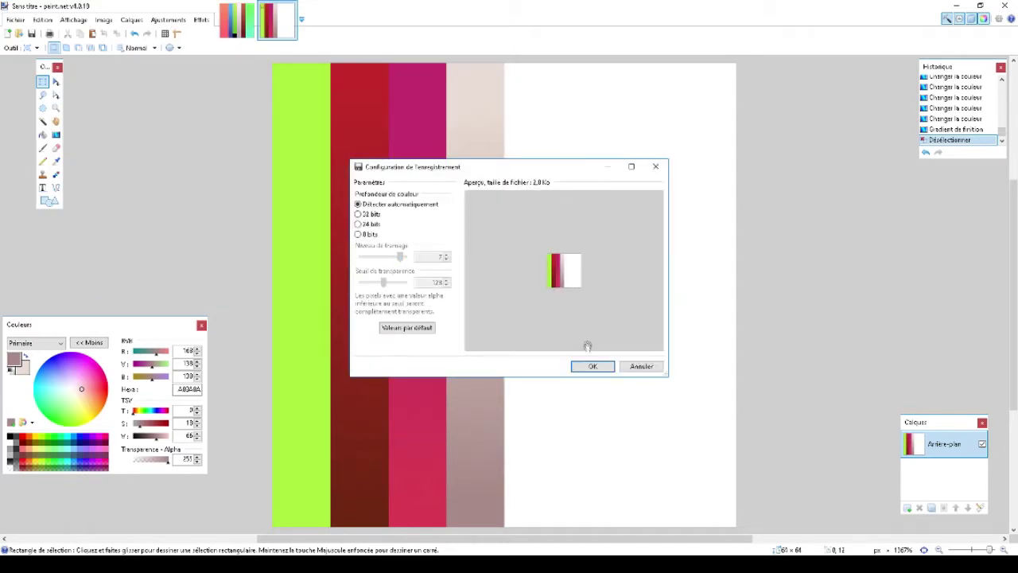
pyautogui.click(592, 367)
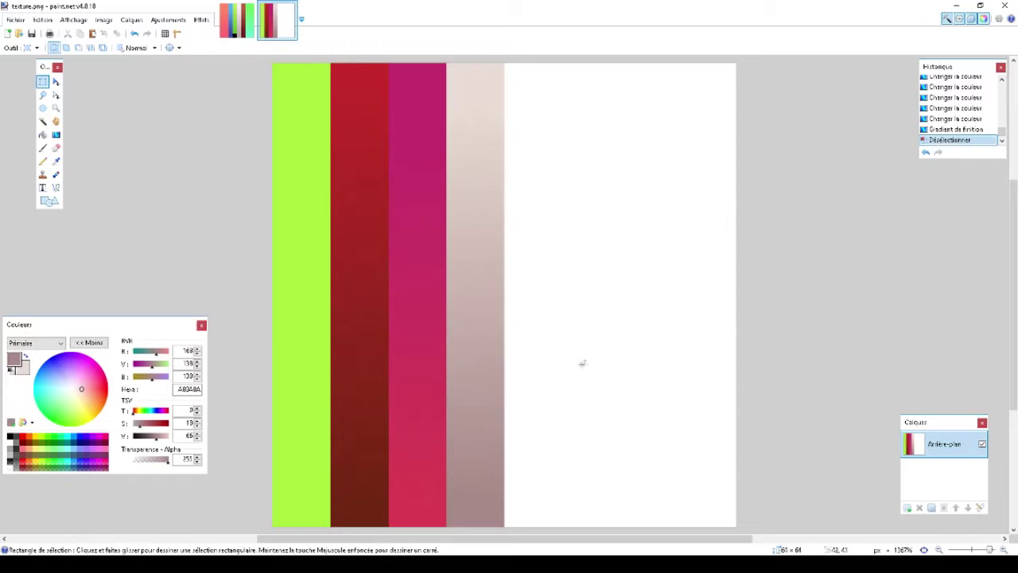
# Step: Switch to Blender, select the tree's whole mesh and unwrap its UVs along the marked seams
pyautogui.moveTo(127, 565)
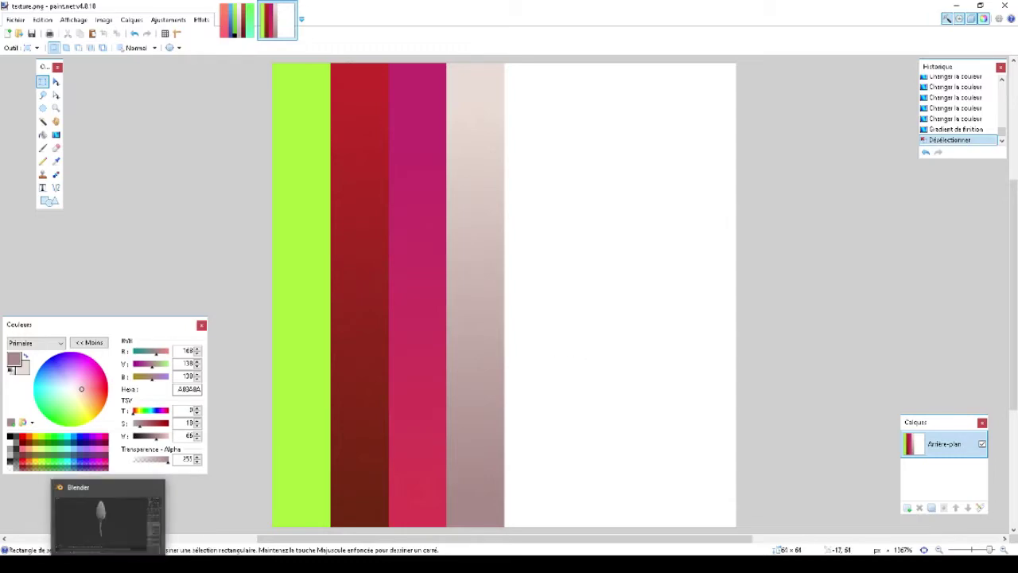
pyautogui.click(108, 563)
pyautogui.moveTo(465, 231); pyautogui.dragTo(539, 221, button='middle')
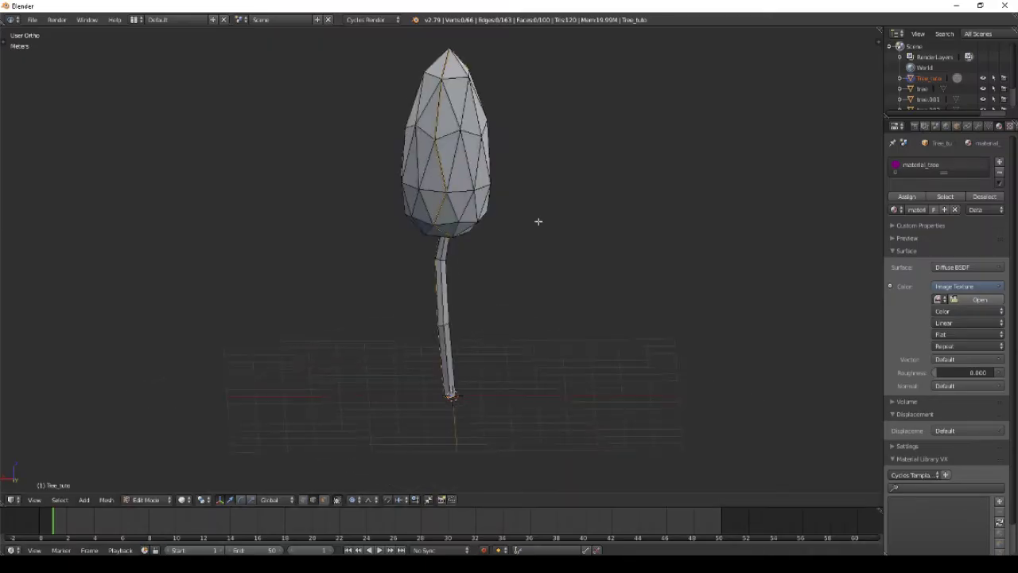
pyautogui.press('a')
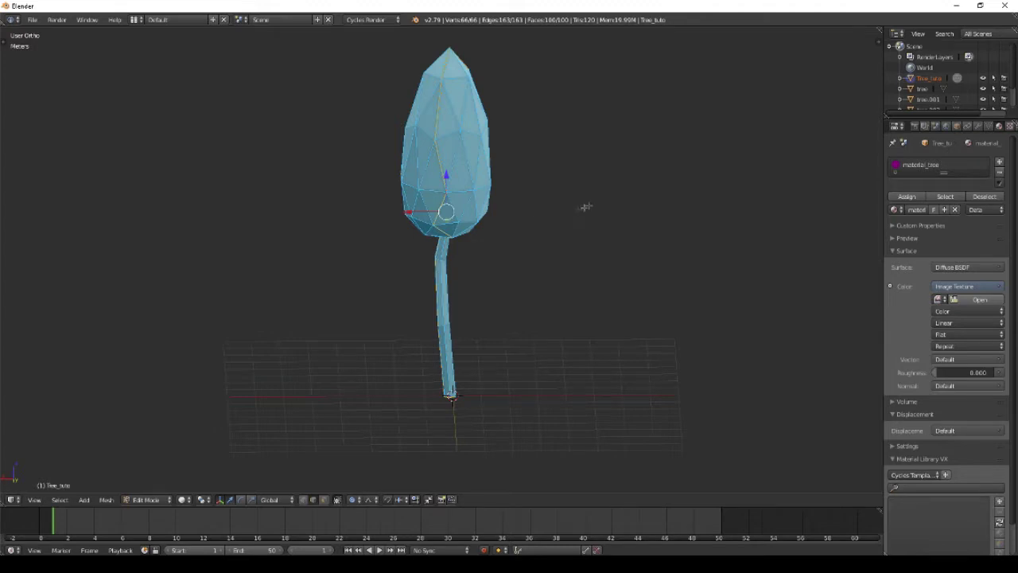
pyautogui.moveTo(585, 207); pyautogui.dragTo(528, 204, button='middle')
pyautogui.press('u')
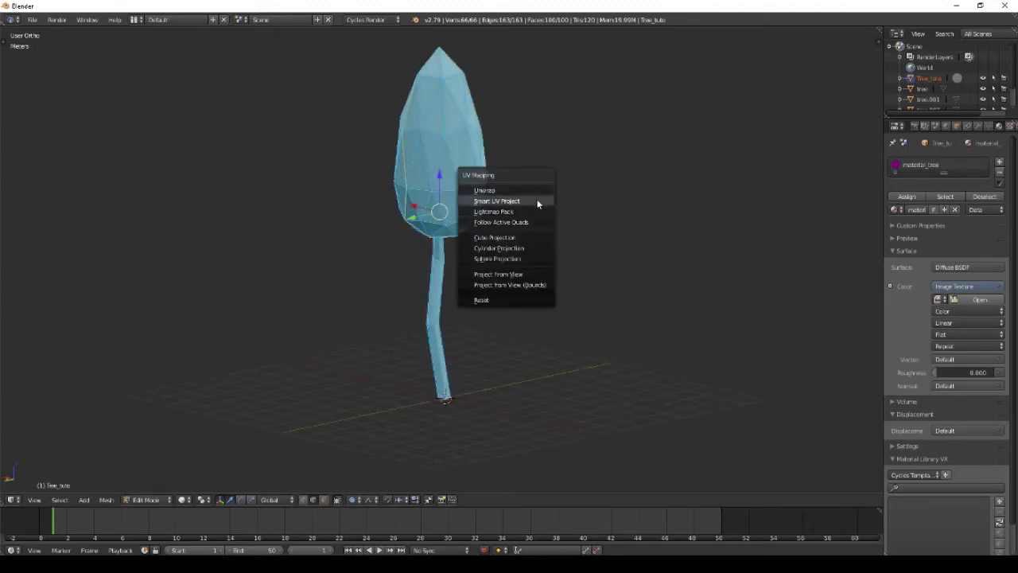
pyautogui.click(513, 190)
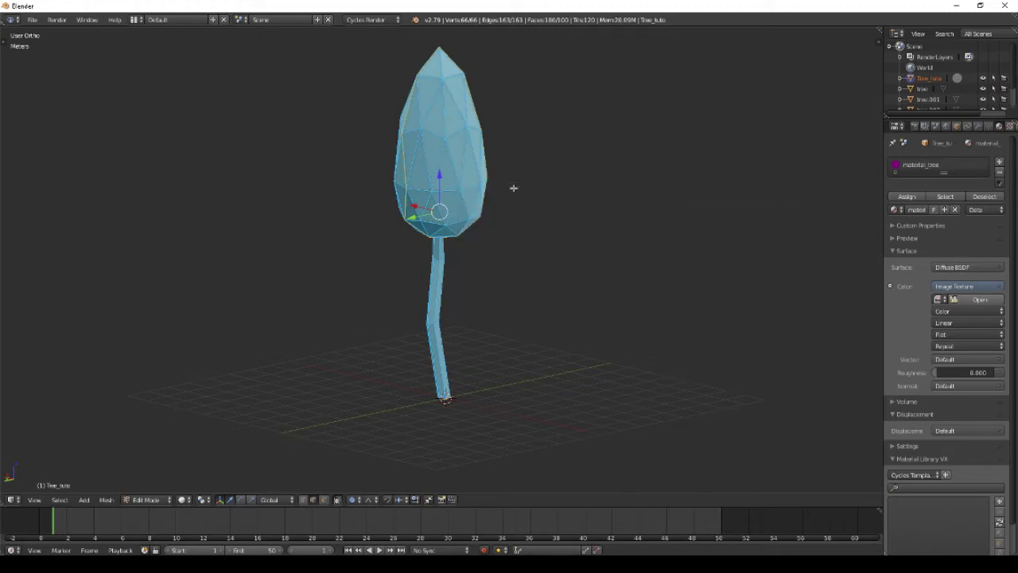
# Step: Split the 3D view into two side-by-side areas and turn the right one into a UV/Image Editor
pyautogui.moveTo(880, 28); pyautogui.dragTo(510, 35)
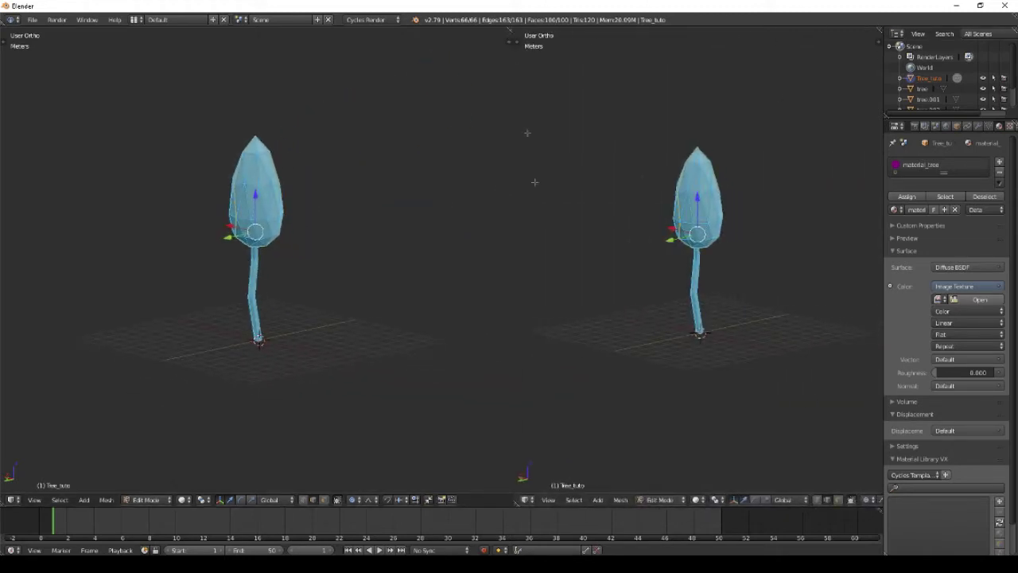
pyautogui.click(528, 500)
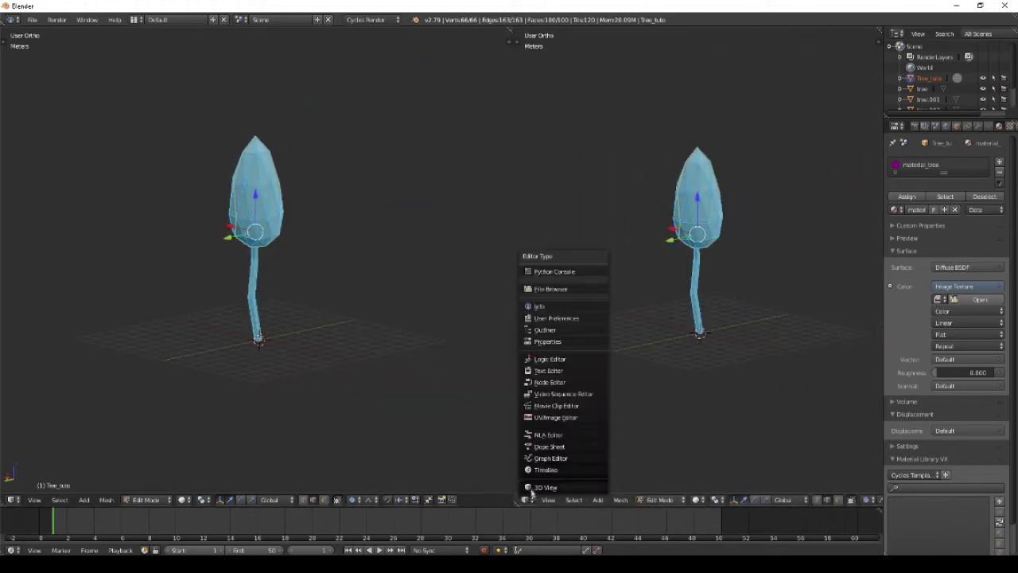
pyautogui.click(545, 417)
pyautogui.scroll(4, 716, 310)
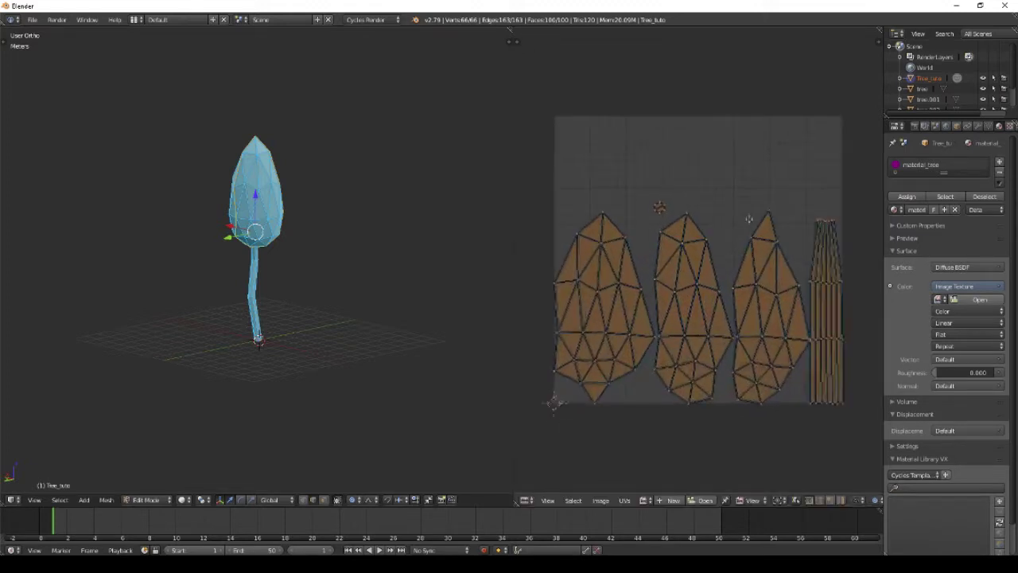
# Step: Load texture.png from the treesLP_tuto folder as the image texture of the tree material's diffuse color
pyautogui.click(645, 499)
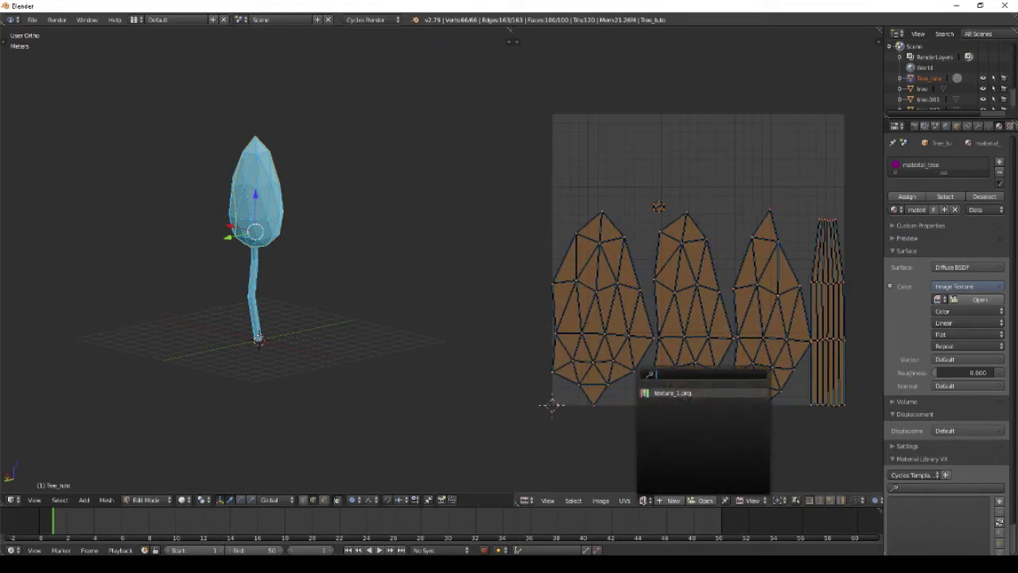
pyautogui.click(643, 499)
pyautogui.click(972, 299)
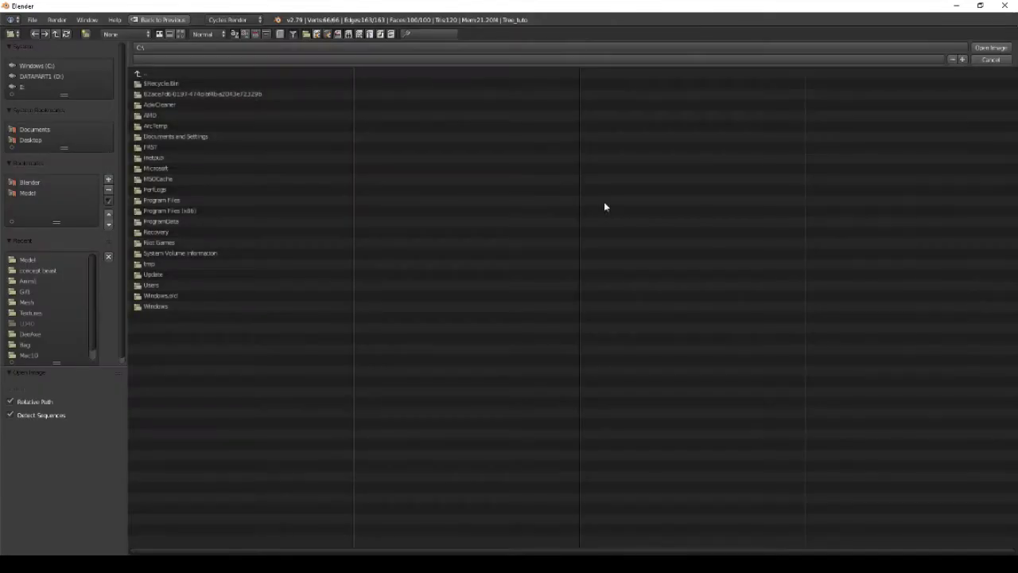
pyautogui.click(30, 193)
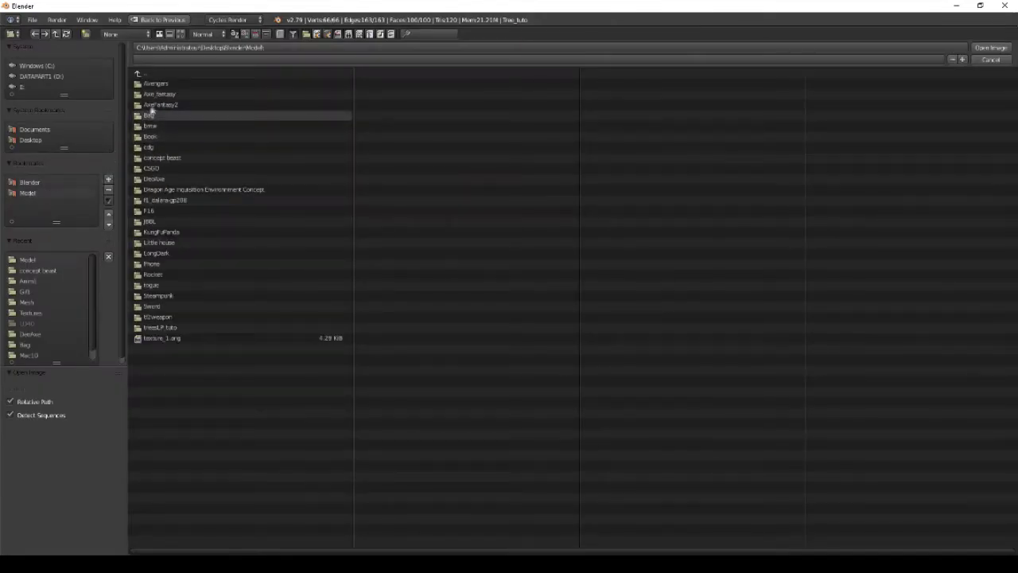
pyautogui.click(162, 329)
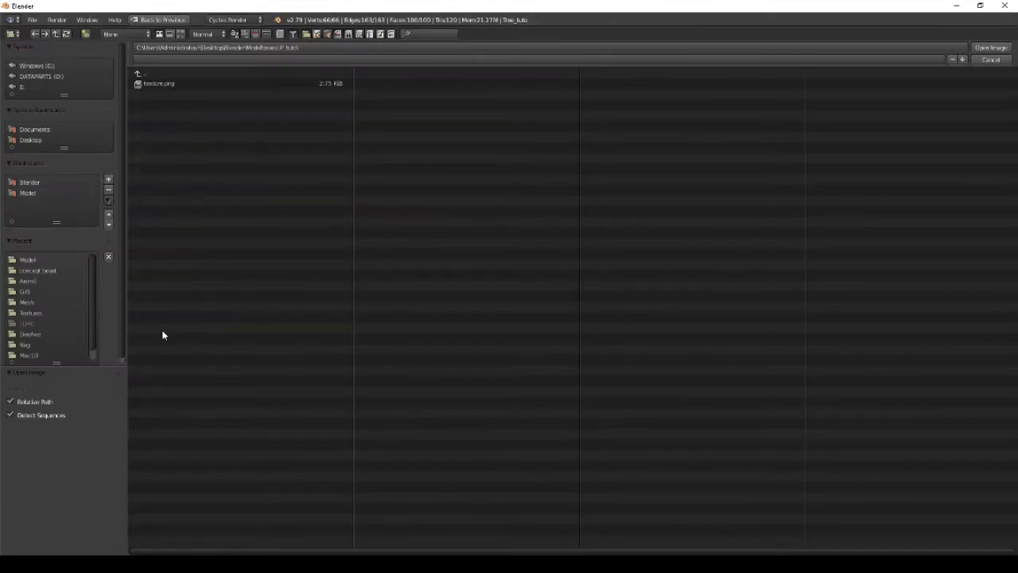
pyautogui.click(161, 86)
pyautogui.click(989, 49)
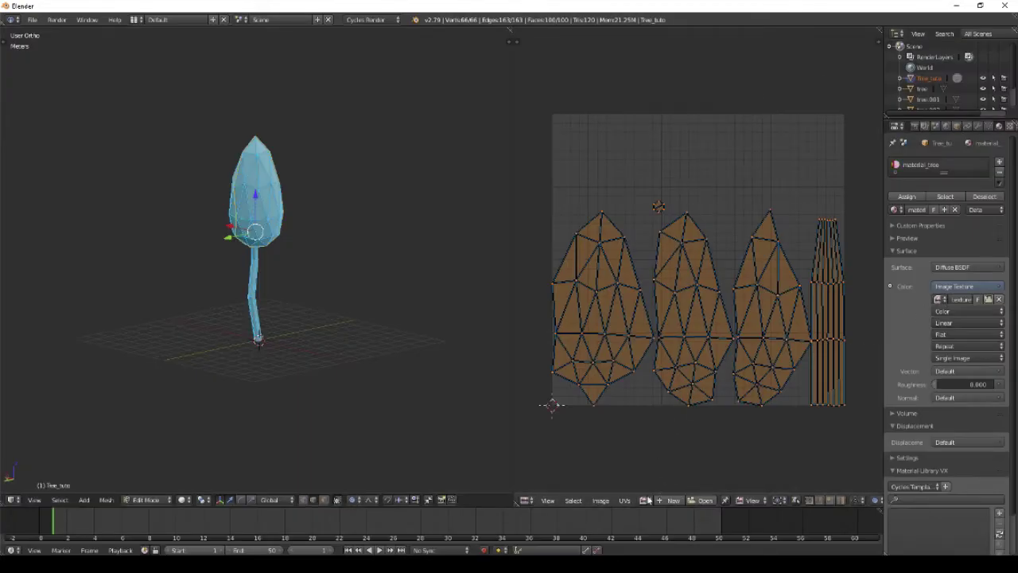
# Step: Show texture.png behind the tree's UV islands in the UV/Image Editor
pyautogui.click(648, 499)
pyautogui.click(684, 399)
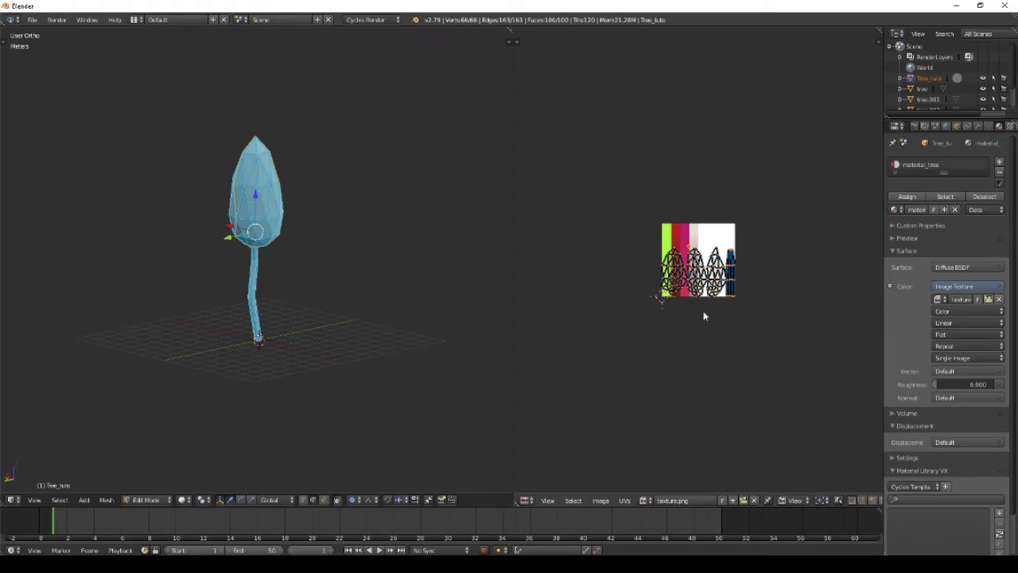
pyautogui.scroll(3, 703, 315)
# Step: Set the 3D view's shading to Material and inspect the texture on the tree
pyautogui.click(182, 499)
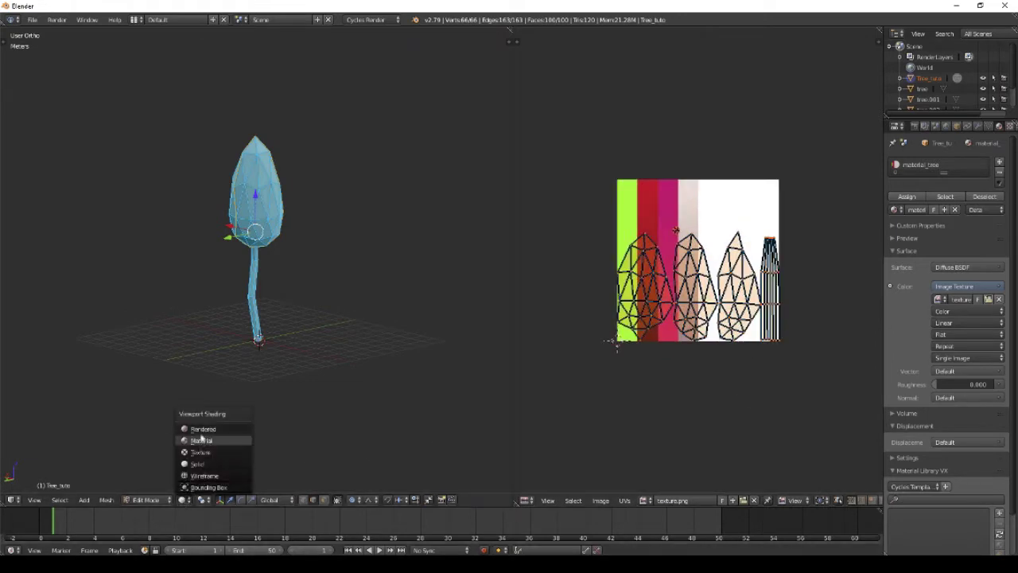
pyautogui.click(206, 440)
pyautogui.scroll(5, 286, 256)
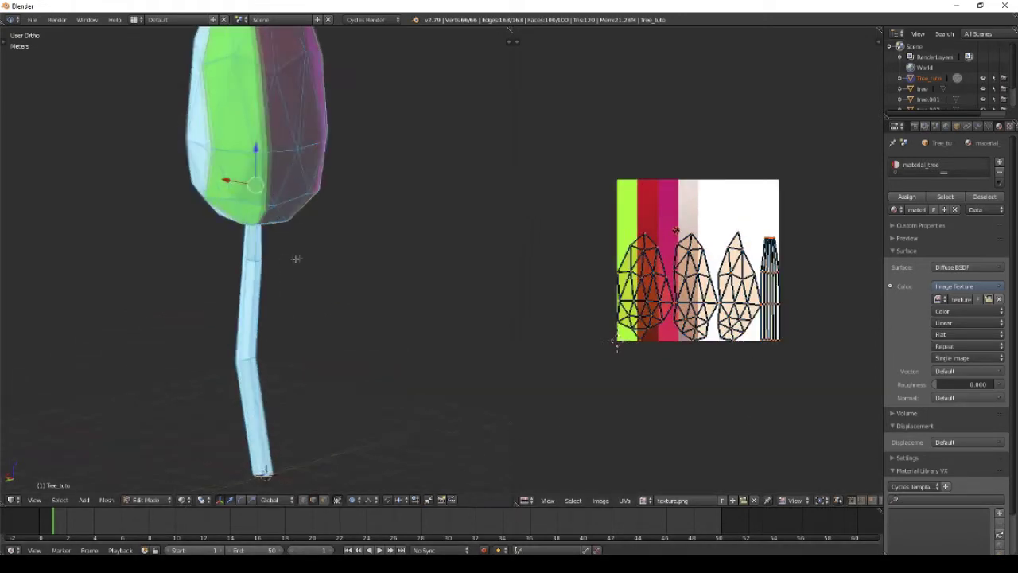
pyautogui.scroll(-2, 333, 238)
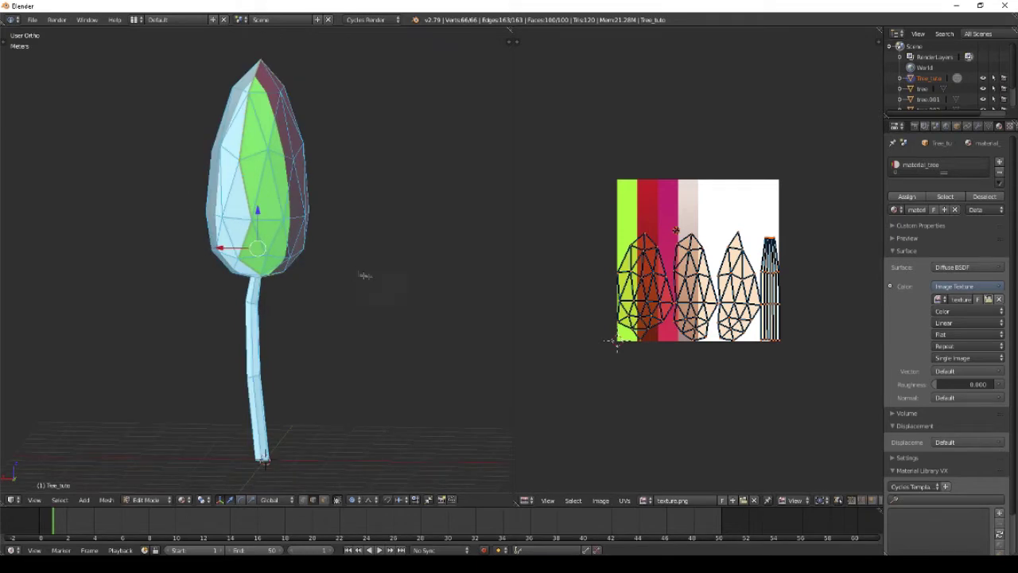
# Step: Shrink all of the tree's UV islands and place them outside the texture, beside its green strip
pyautogui.press('g')
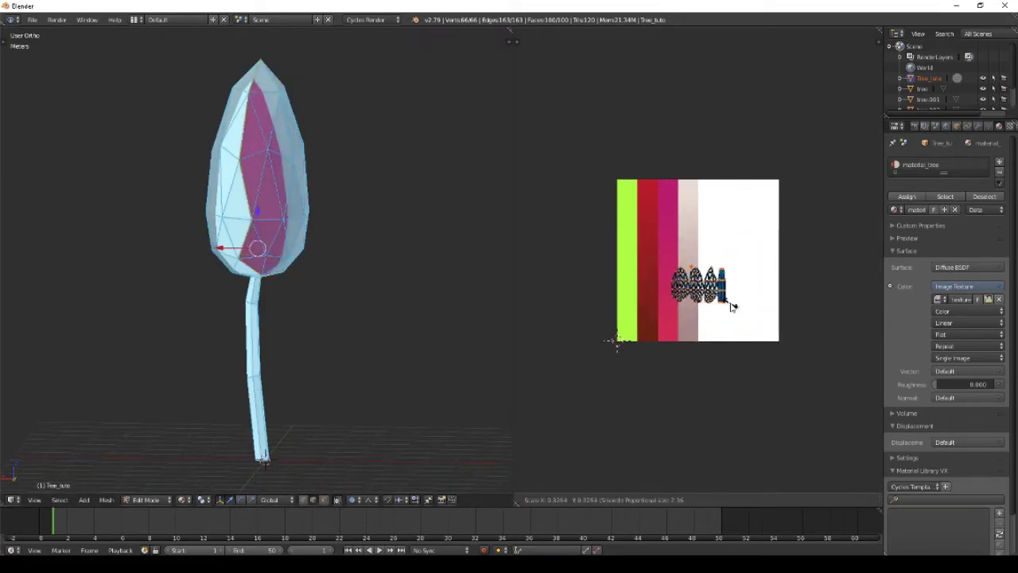
pyautogui.click(609, 327)
pyautogui.press('a')
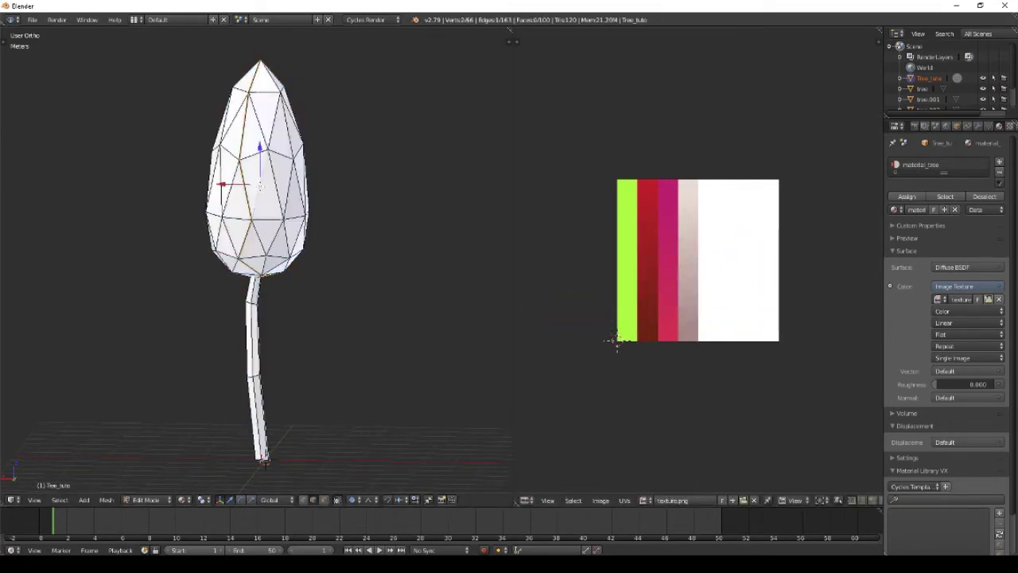
# Step: Select the linked foliage crown, narrow its UV islands along X and place them at the base of the green strip
pyautogui.hotkey('ctrl', 'l')
pyautogui.press('s')
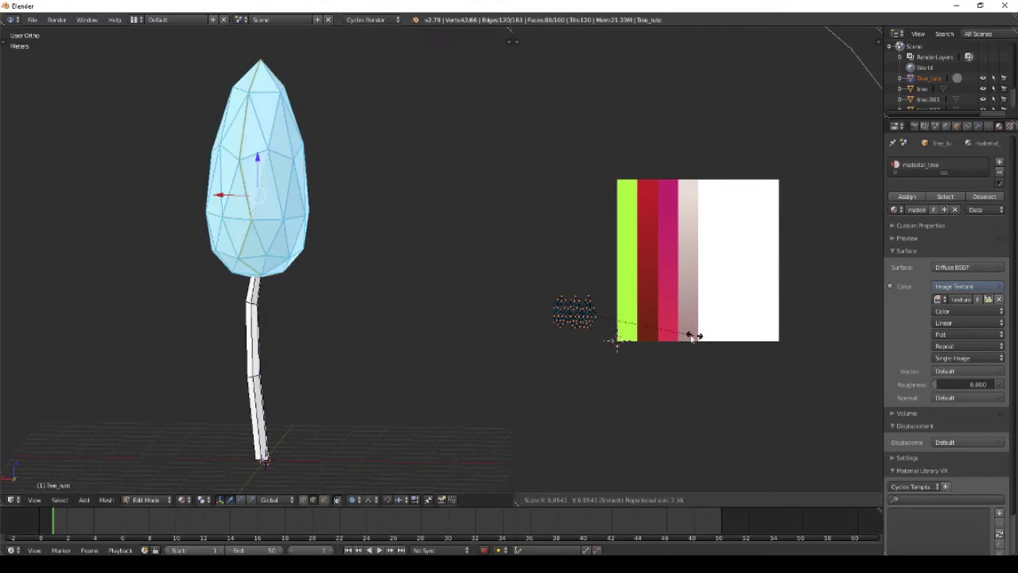
pyautogui.click(689, 335)
pyautogui.press('x')
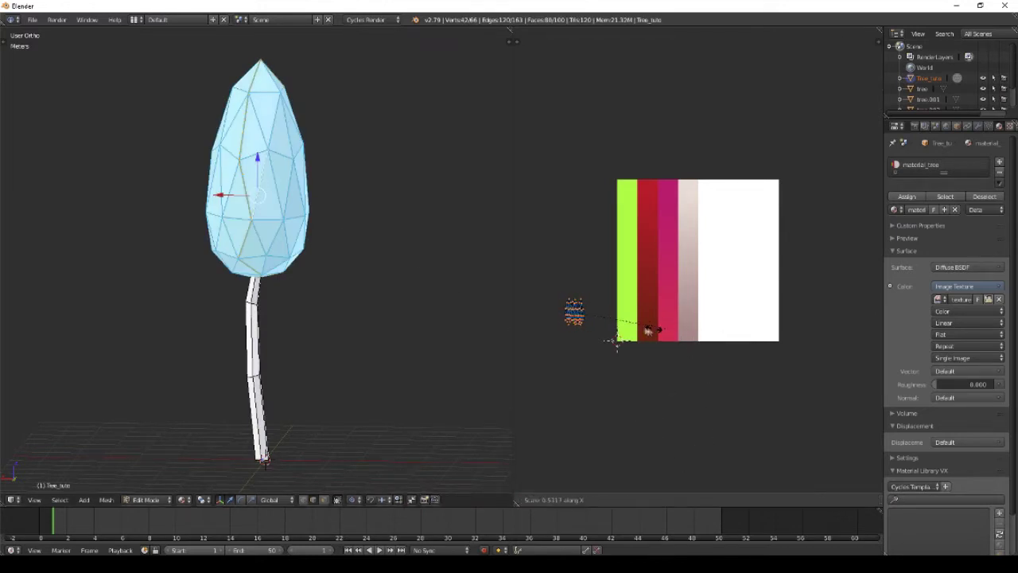
pyautogui.click(628, 328)
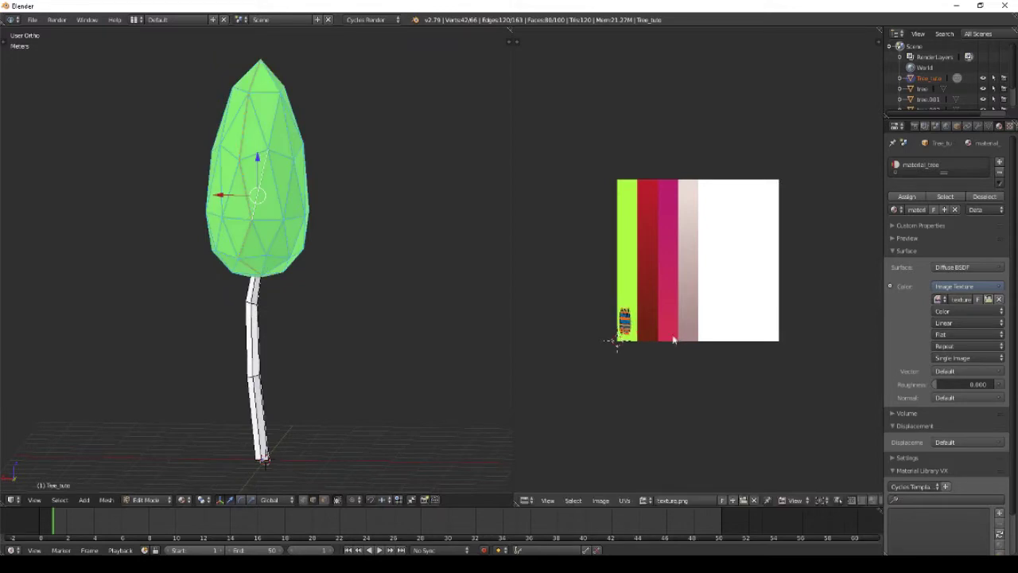
# Step: Stretch the foliage UV islands up the green strip, moving their top points near its upper end and the next row to mid-height
pyautogui.scroll(1, 677, 379)
pyautogui.keyDown('ctrl'); pyautogui.moveTo(677, 373); pyautogui.dragTo(710, 237, button='middle'); pyautogui.keyUp('ctrl')
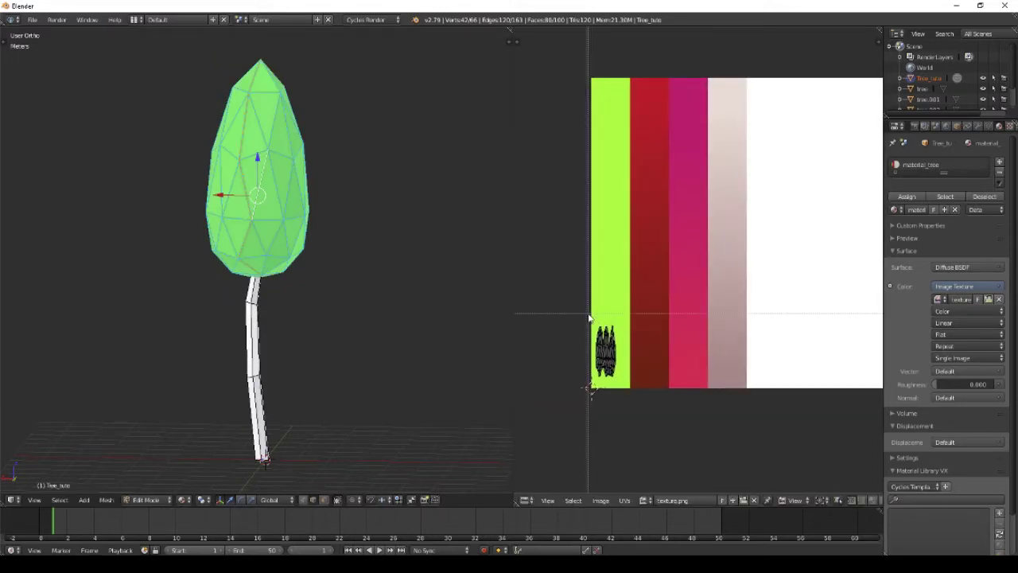
pyautogui.press('s')
pyautogui.press('y')
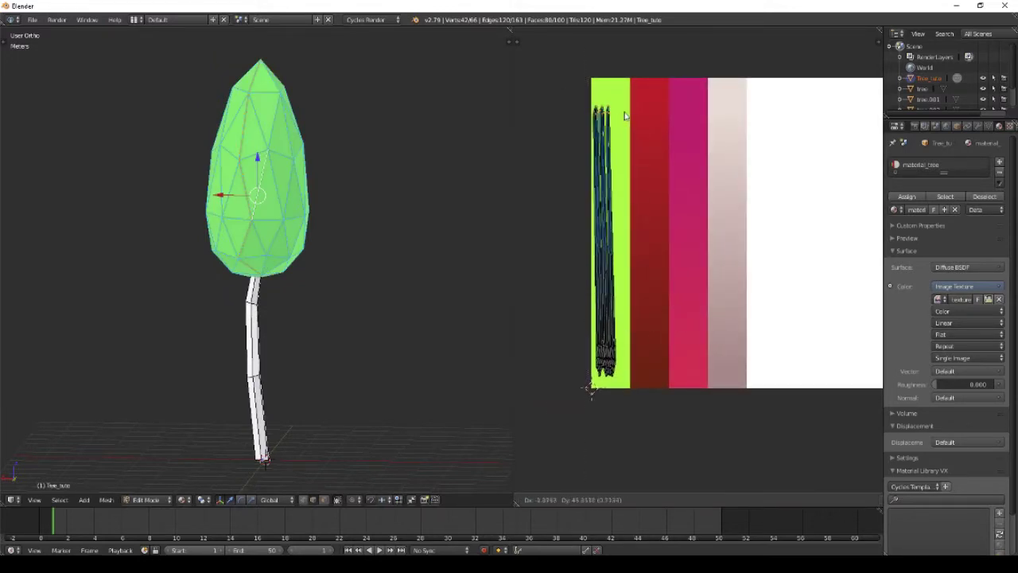
pyautogui.click(627, 112)
pyautogui.moveTo(626, 354); pyautogui.dragTo(626, 355)
pyautogui.press('g')
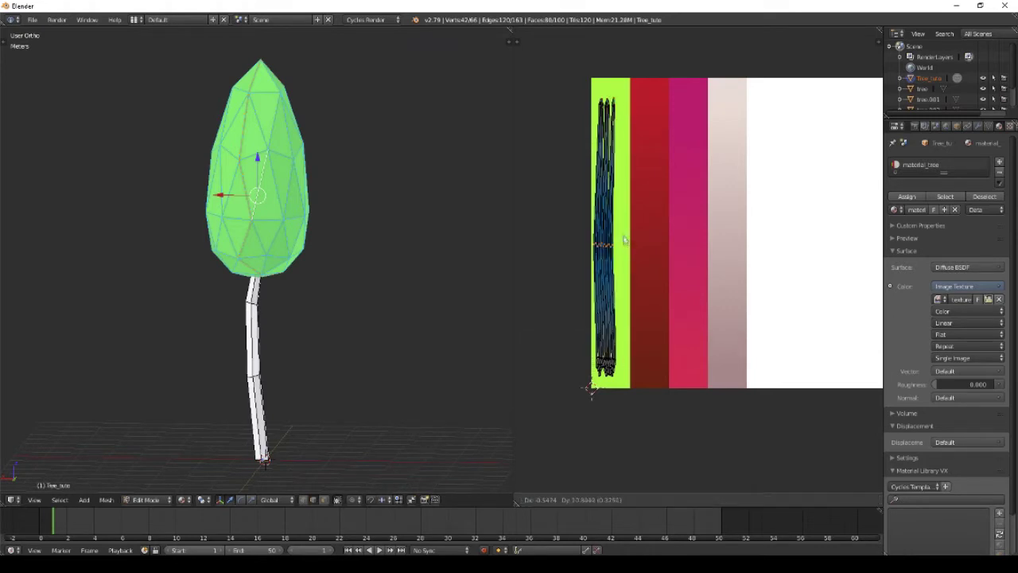
pyautogui.click(629, 220)
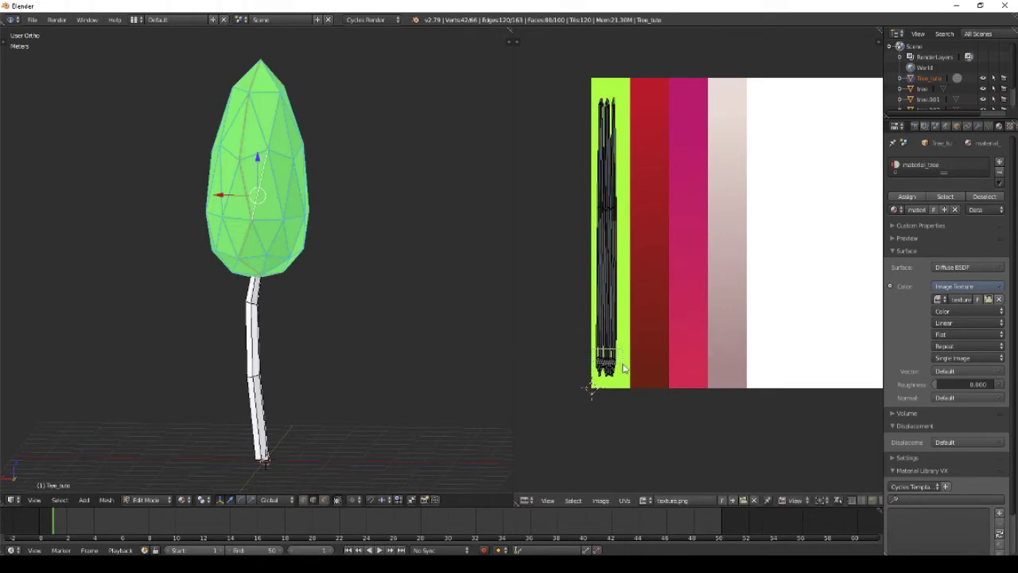
# Step: Spread the intermediate vertex rows of the foliage UV islands at roughly even intervals along the green strip
pyautogui.press('g')
pyautogui.click(624, 249)
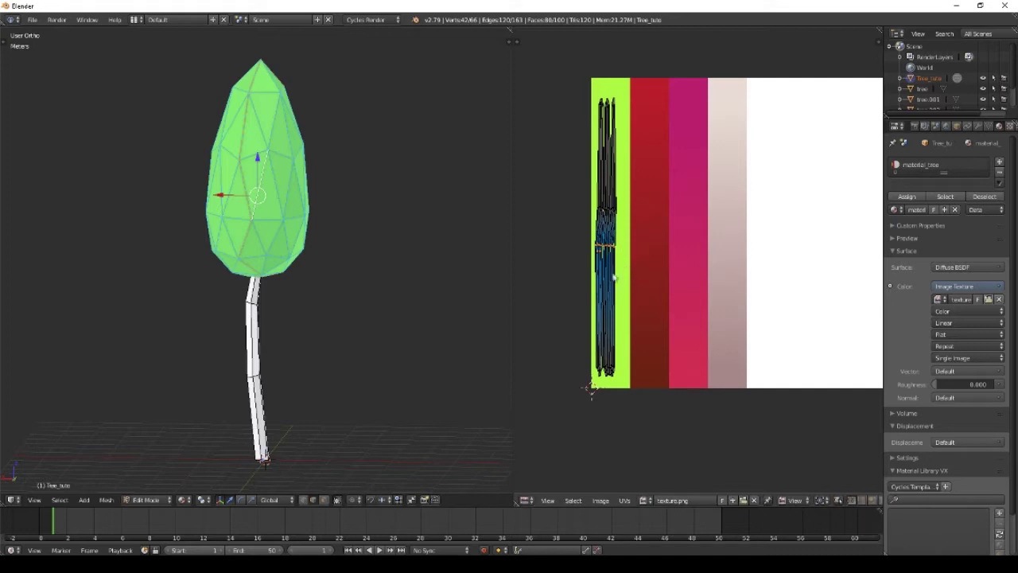
pyautogui.press('g')
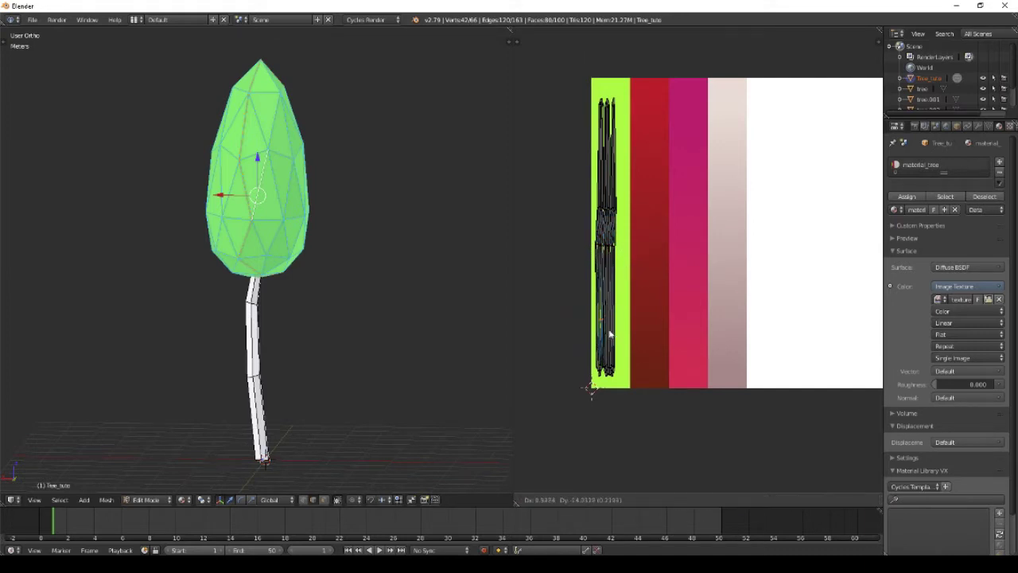
pyautogui.click(591, 368)
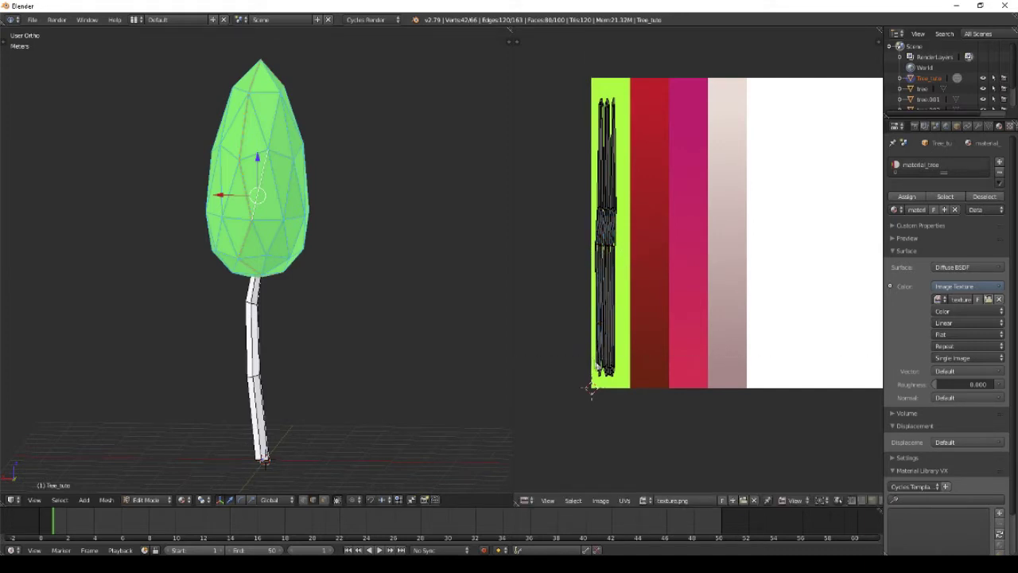
pyautogui.press('g')
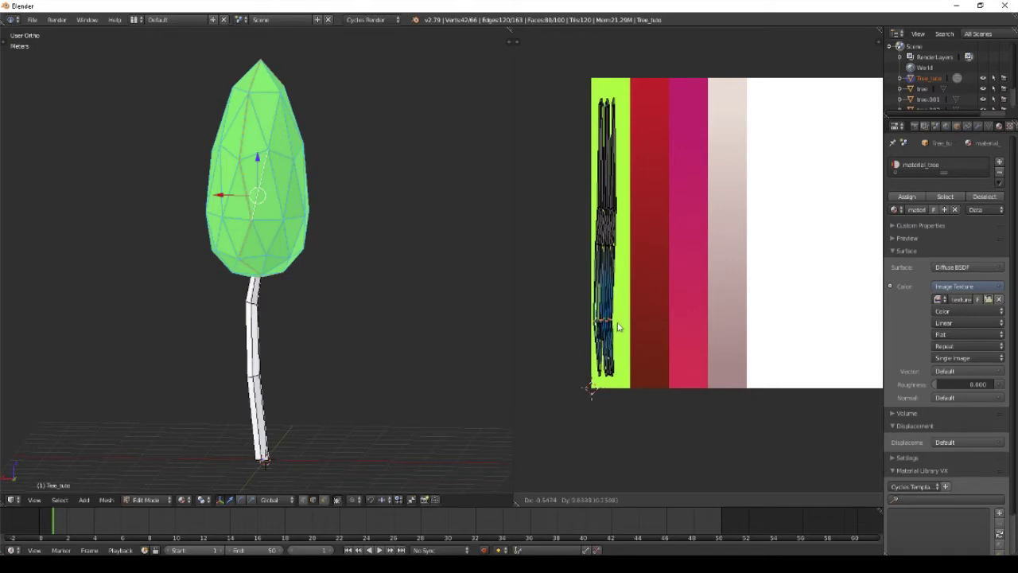
pyautogui.click(617, 284)
pyautogui.moveTo(629, 222); pyautogui.dragTo(629, 222)
pyautogui.press('g')
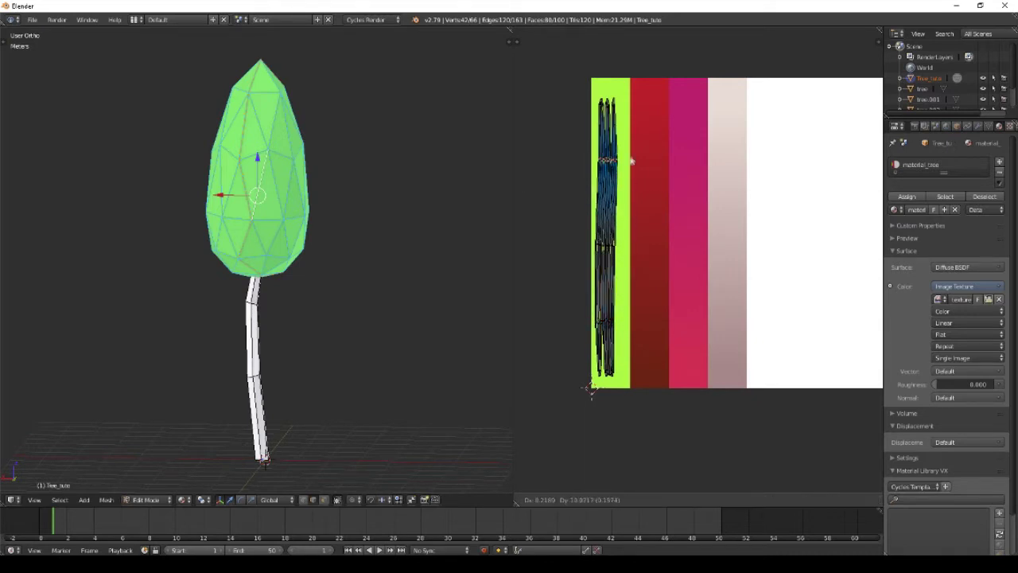
pyautogui.click(626, 148)
# Step: Move the foliage islands' top tips close to the green strip's upper edge and raise their bottom tips slightly
pyautogui.press('a')
pyautogui.press('b')
pyautogui.moveTo(591, 90); pyautogui.dragTo(627, 116)
pyautogui.press('g')
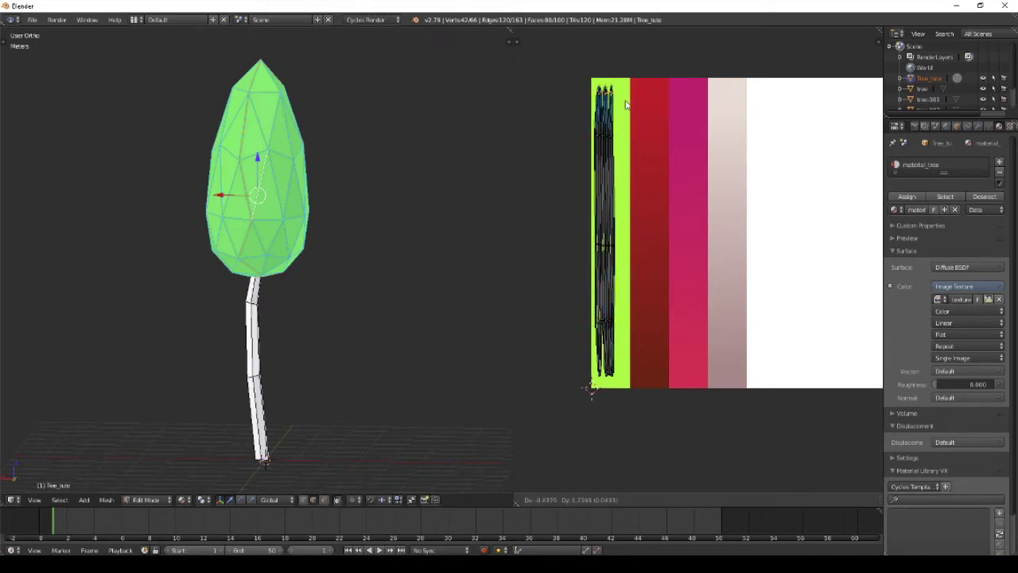
pyautogui.click(626, 101)
pyautogui.press('a')
pyautogui.press('b')
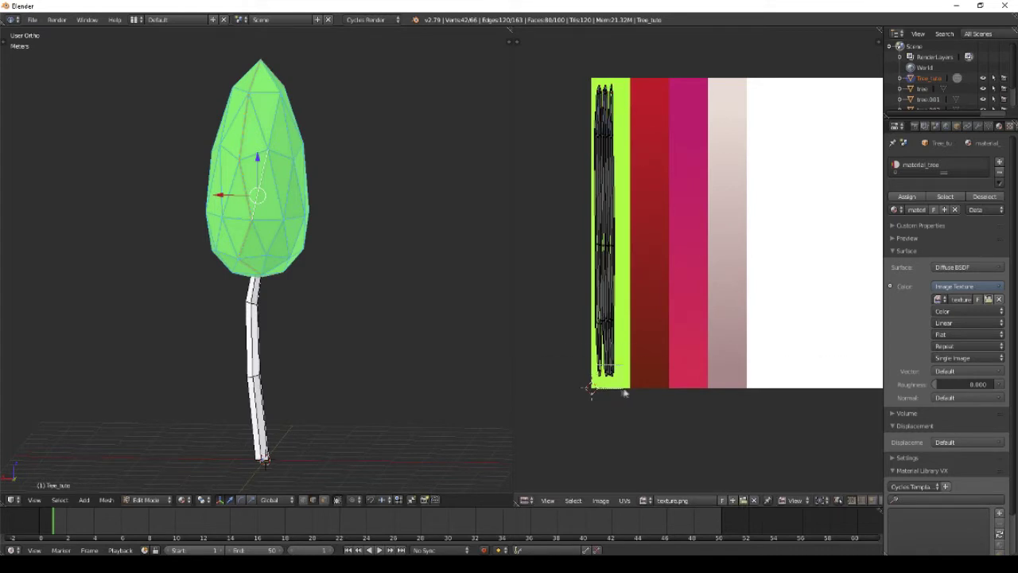
pyautogui.press('g')
pyautogui.click(626, 358)
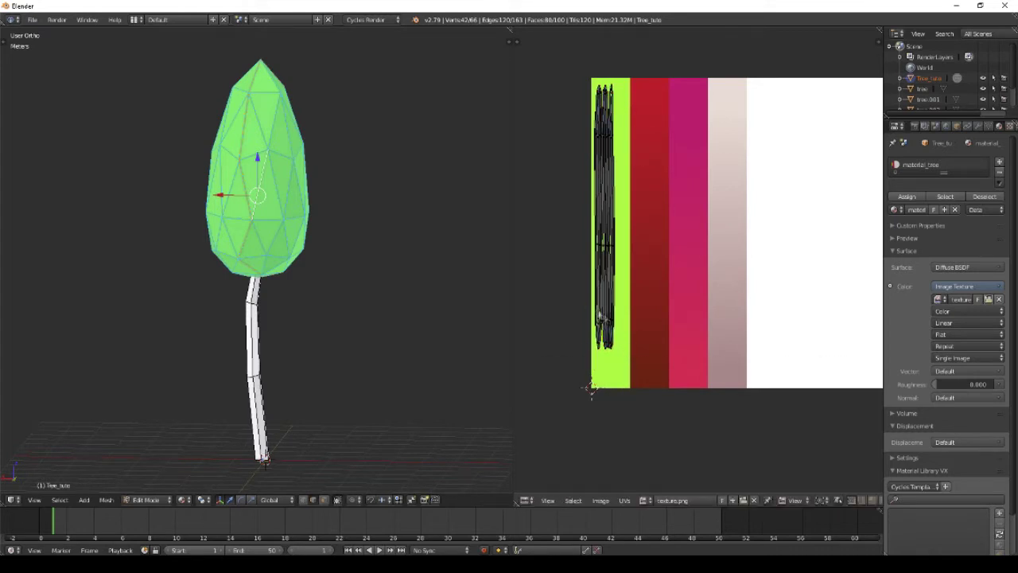
# Step: Flatten the vertex row just above the foliage islands' bottom tips by scaling it to 0 along Y
pyautogui.scroll(4, 590, 388)
pyautogui.moveTo(605, 365); pyautogui.dragTo(800, 331, button='middle')
pyautogui.press('b')
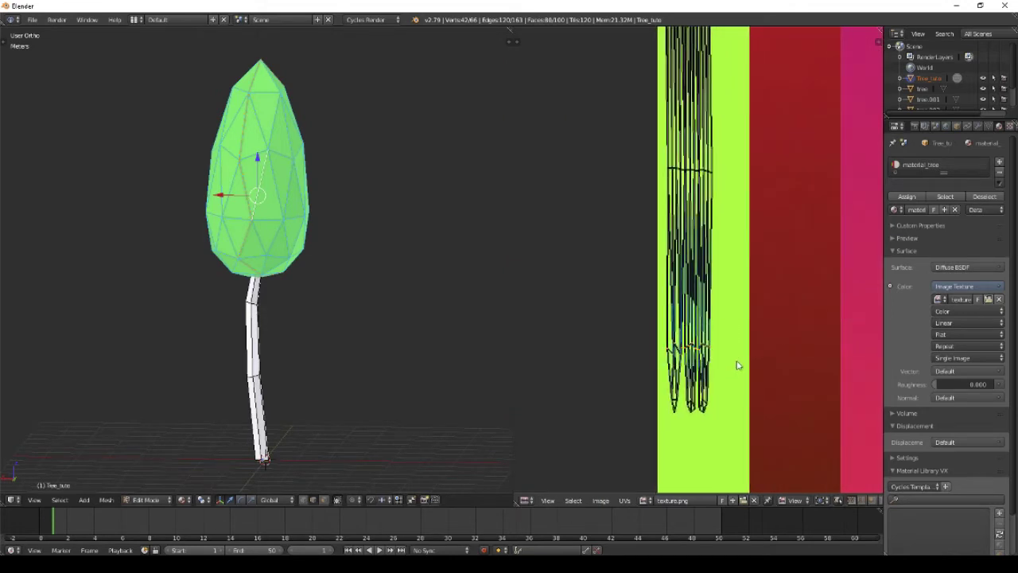
pyautogui.press('s')
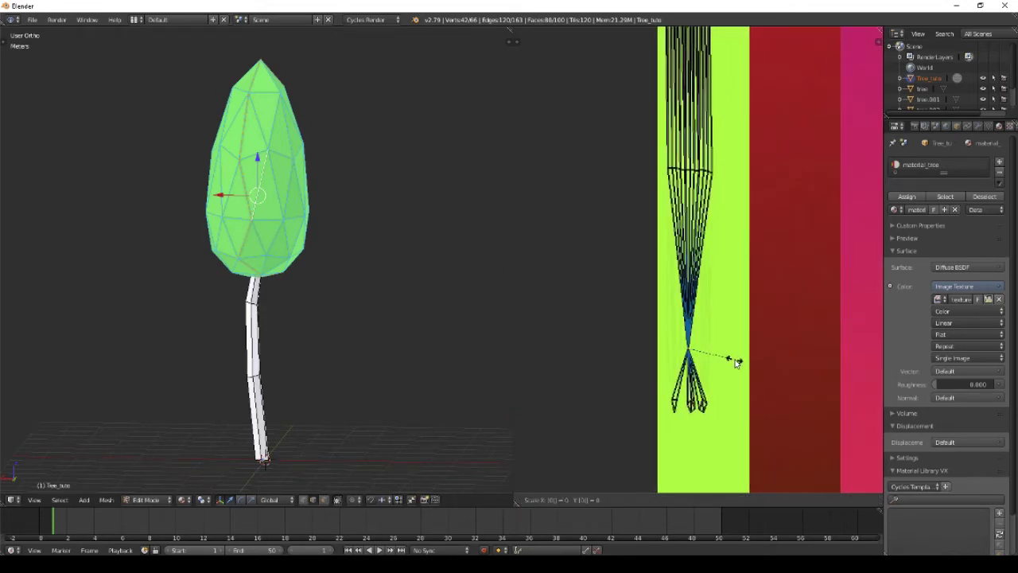
pyautogui.press('Escape')
pyautogui.press('s')
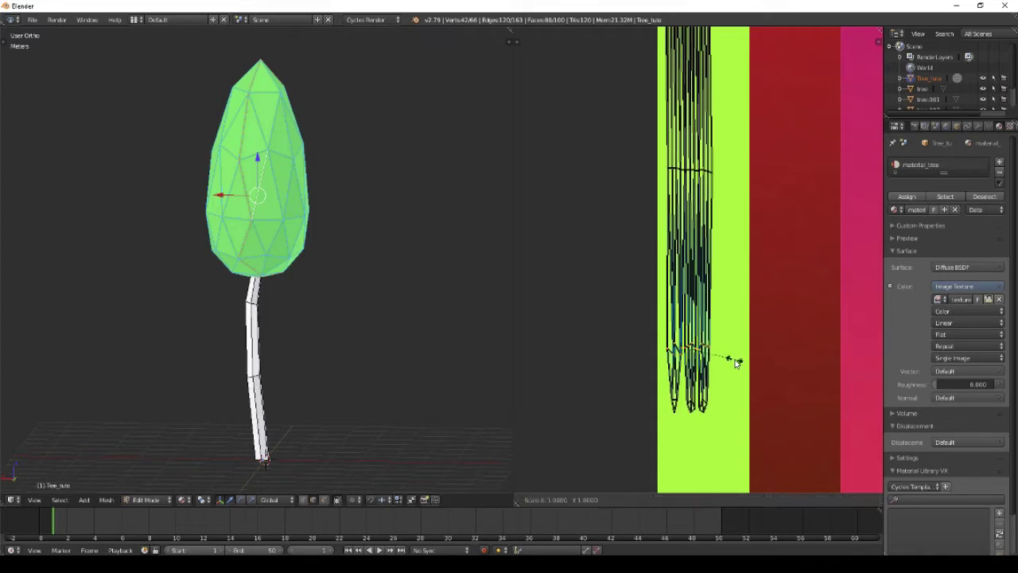
pyautogui.press('y')
pyautogui.press('0')
pyautogui.press('Return')
pyautogui.press('a')
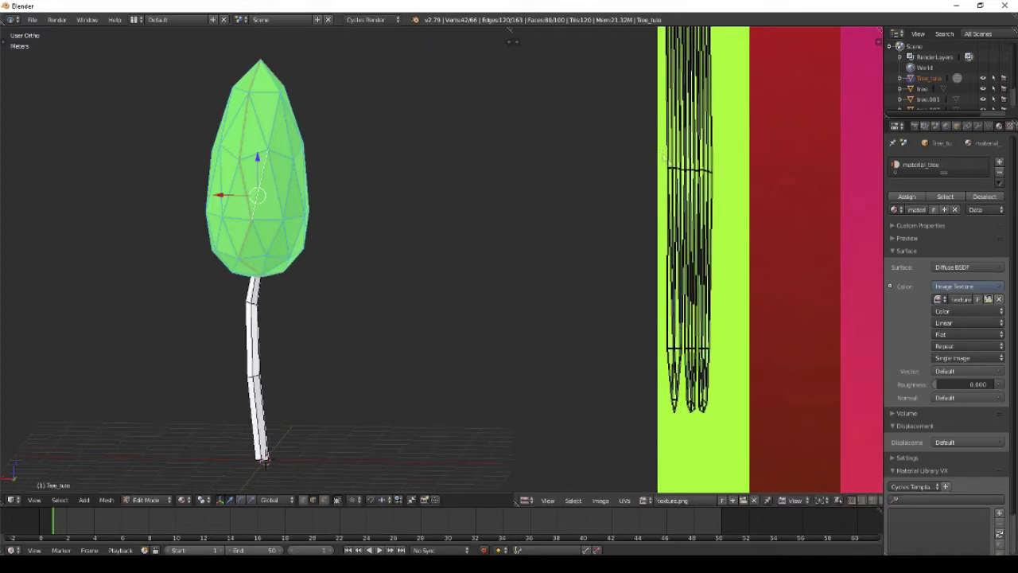
# Step: Straighten the remaining lower foliage UV rows, raise the second-lowest row and lower the bottom row toward the green strip's base
pyautogui.press('s')
pyautogui.press('Escape')
pyautogui.press('s')
pyautogui.press('Escape')
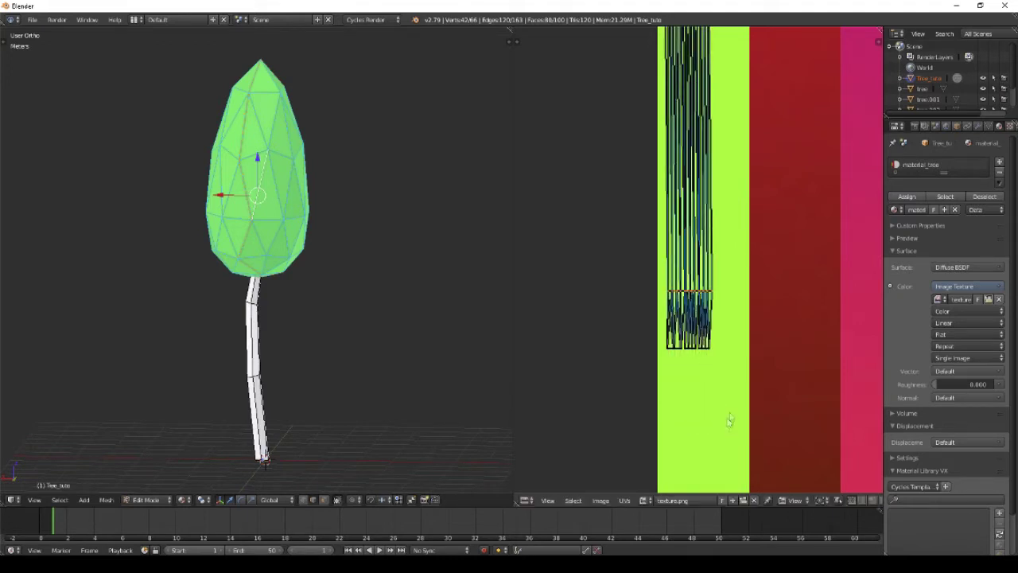
pyautogui.press('g')
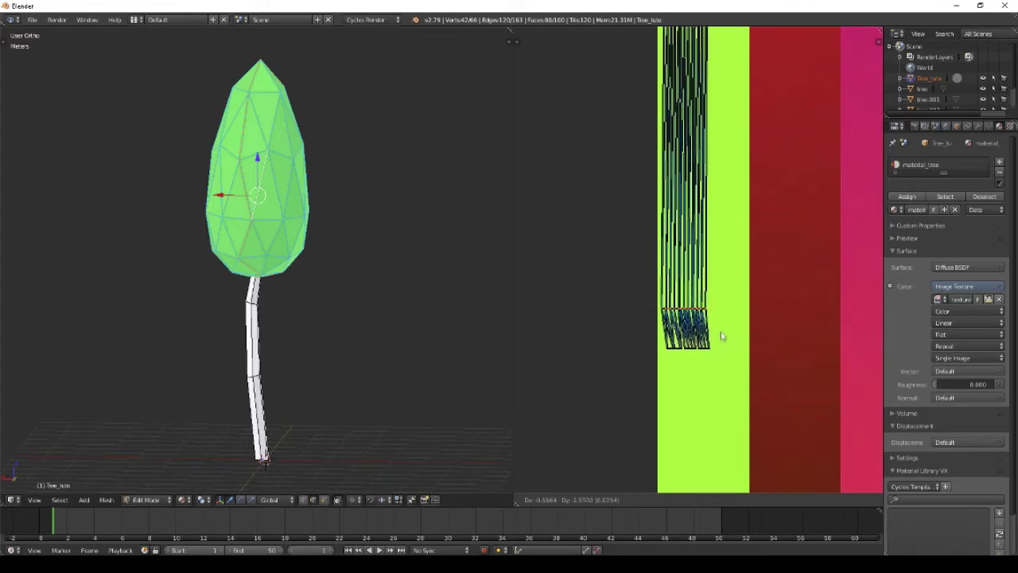
pyautogui.click(729, 281)
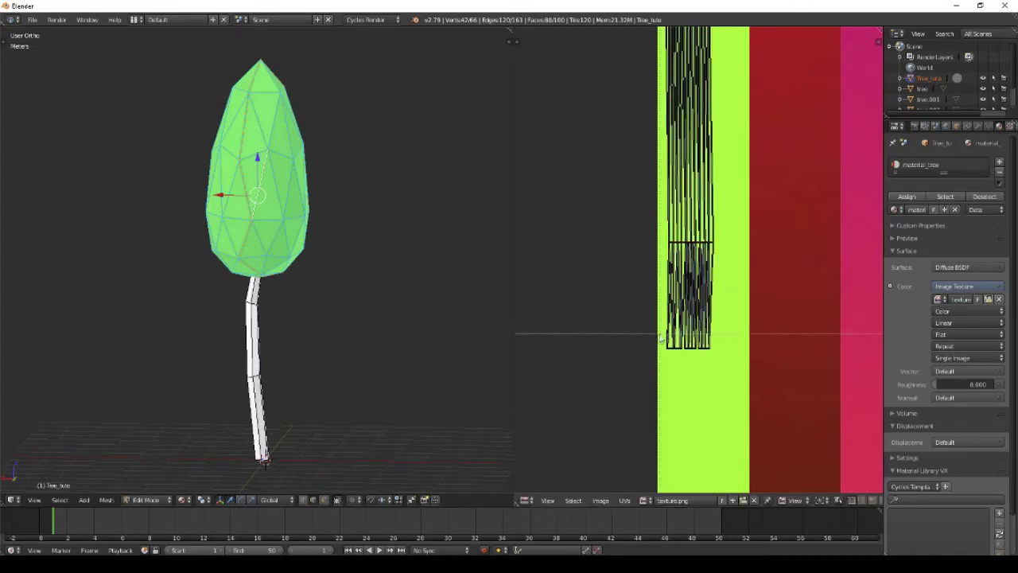
pyautogui.press('g')
pyautogui.click(742, 46)
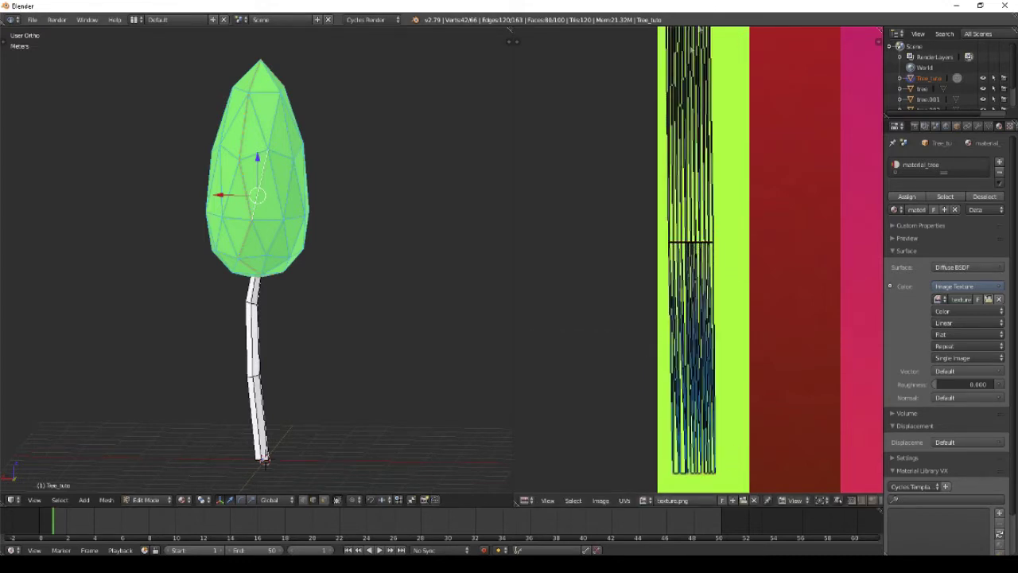
# Step: Lower the next foliage UV rows to even out their spacing along the green strip
pyautogui.press('b')
pyautogui.moveTo(651, 215); pyautogui.dragTo(748, 283)
pyautogui.press('g')
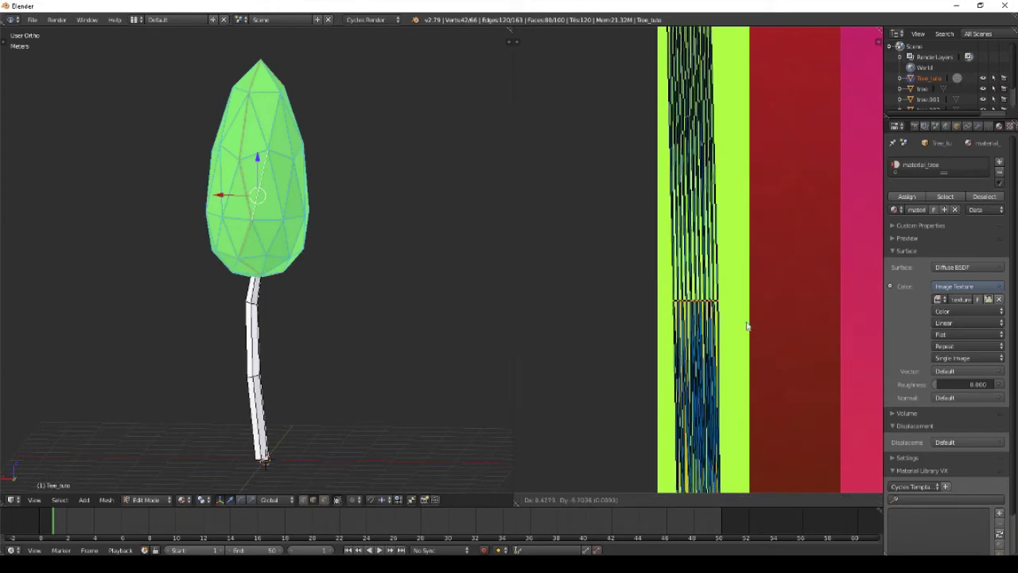
pyautogui.click(746, 317)
pyautogui.keyDown('ctrl'); pyautogui.moveTo(726, 289); pyautogui.dragTo(732, 339, button='middle'); pyautogui.keyUp('ctrl')
pyautogui.press('g')
pyautogui.click(729, 334)
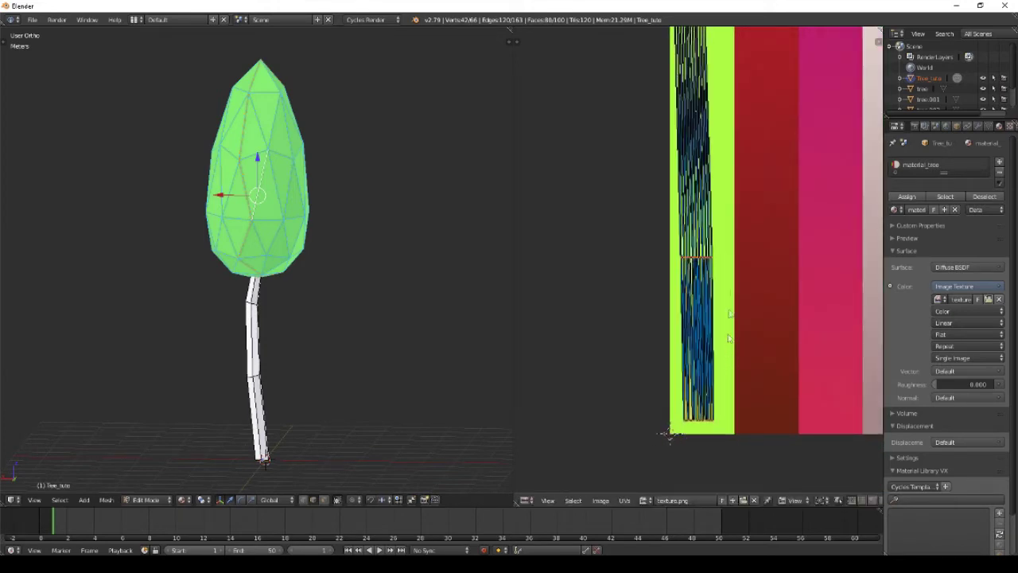
# Step: Select the linked trunk mesh and move its UV islands, including the small cap island, onto the base of the dark red strip
pyautogui.moveTo(737, 226); pyautogui.dragTo(680, 325, button='middle')
pyautogui.scroll(-1, 701, 210)
pyautogui.moveTo(410, 198); pyautogui.dragTo(433, 202, button='middle')
pyautogui.rightClick(254, 314)
pyautogui.hotkey('ctrl', 'l')
pyautogui.moveTo(607, 404); pyautogui.dragTo(581, 350, button='middle')
pyautogui.press('g')
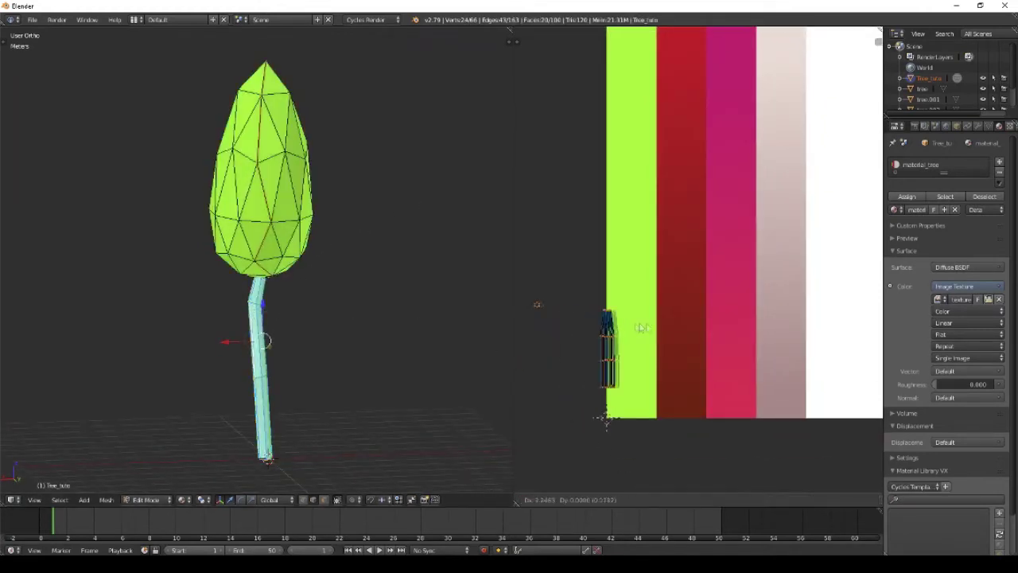
pyautogui.click(704, 345)
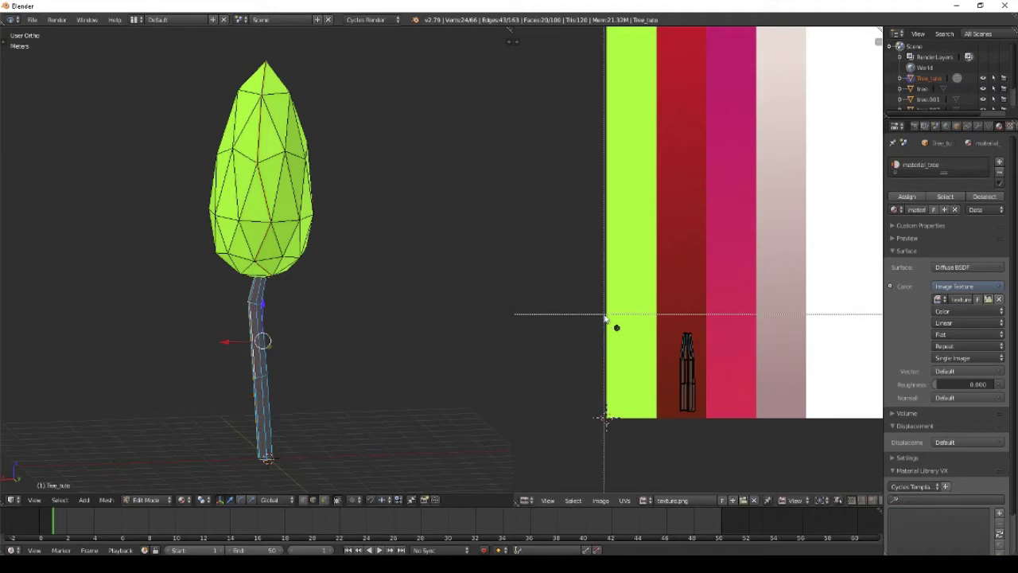
pyautogui.click(668, 403)
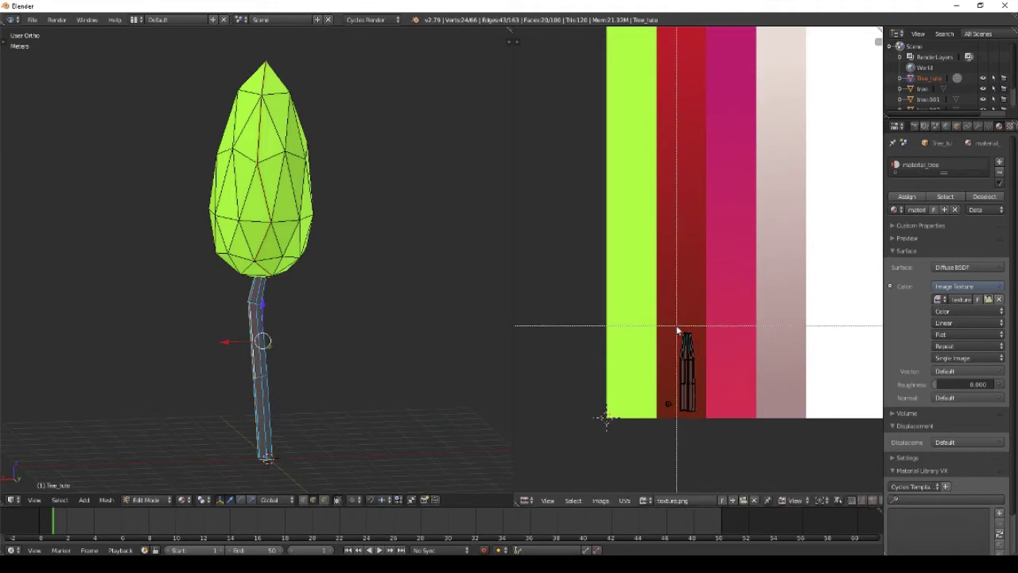
# Step: Move the trunk island's top vertex row near the red strip's upper edge and widen it within the strip
pyautogui.moveTo(734, 310); pyautogui.dragTo(702, 410, button='middle')
pyautogui.press('g')
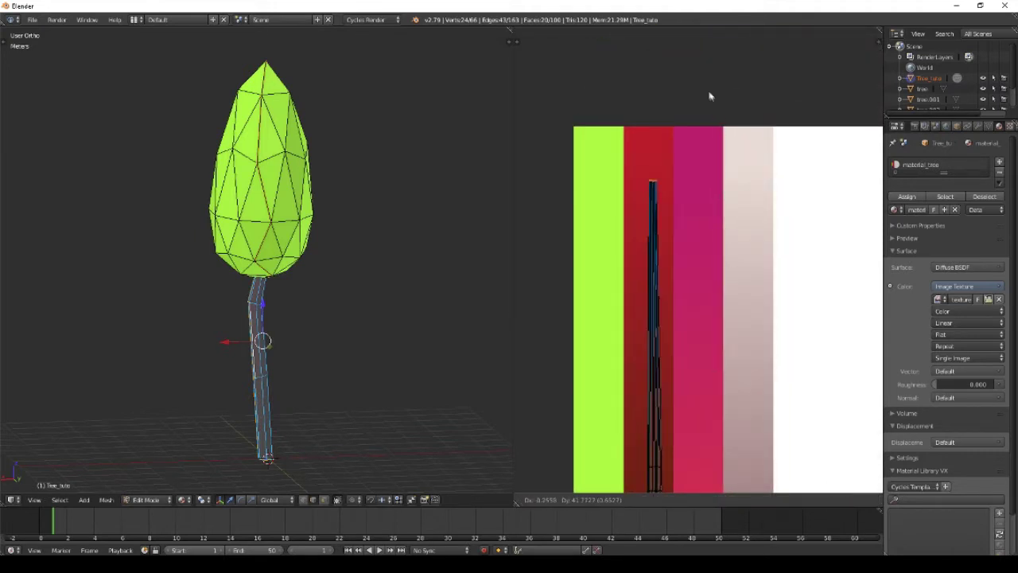
pyautogui.click(712, 75)
pyautogui.press('s')
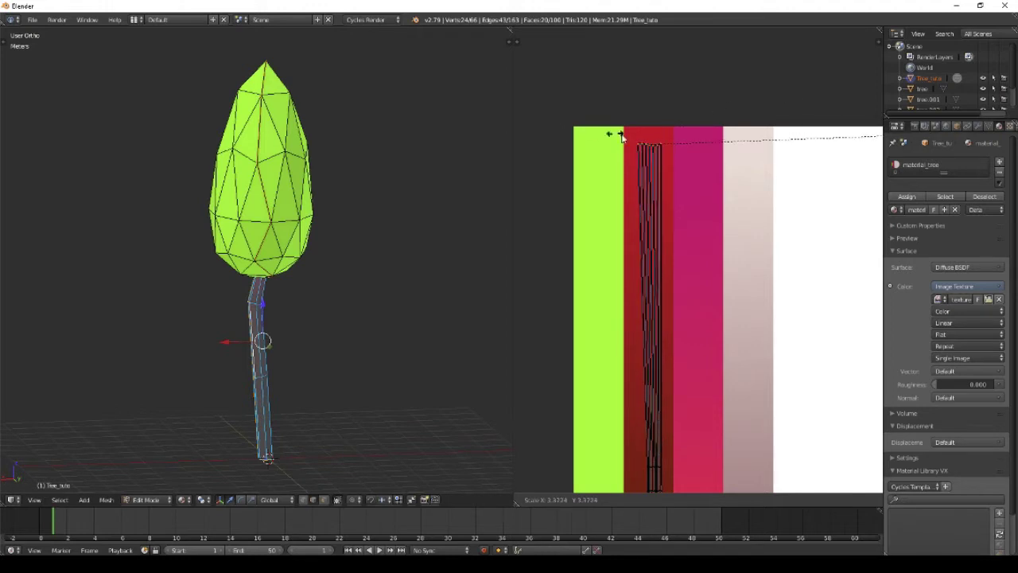
pyautogui.click(679, 145)
pyautogui.press('g')
pyautogui.click(675, 136)
# Step: Raise the trunk island's second vertex row to just above the red strip's middle and scale it to nearly the strip's width
pyautogui.moveTo(676, 330); pyautogui.dragTo(659, 258, button='middle')
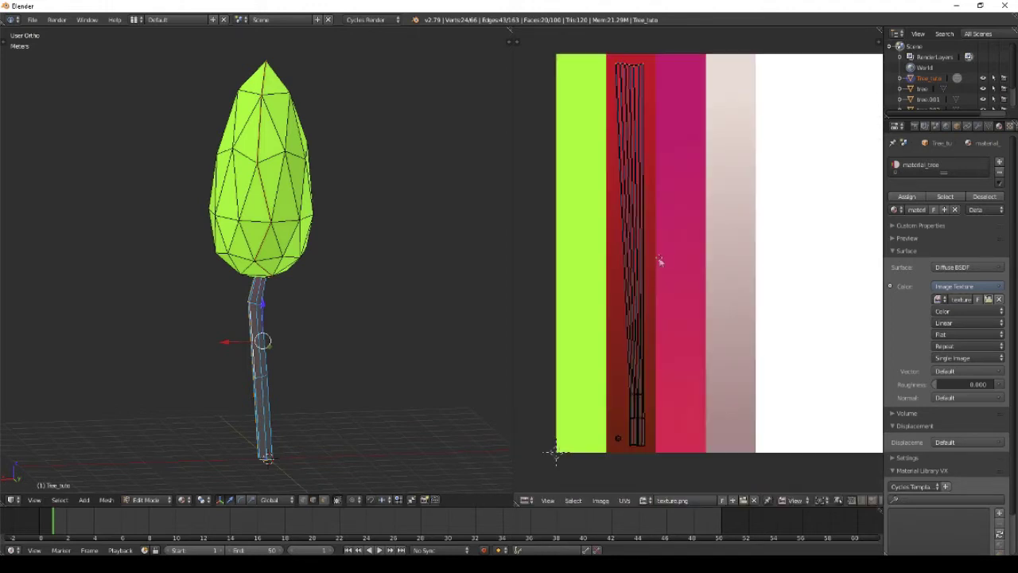
pyautogui.press('g')
pyautogui.click(677, 226)
pyautogui.press('s')
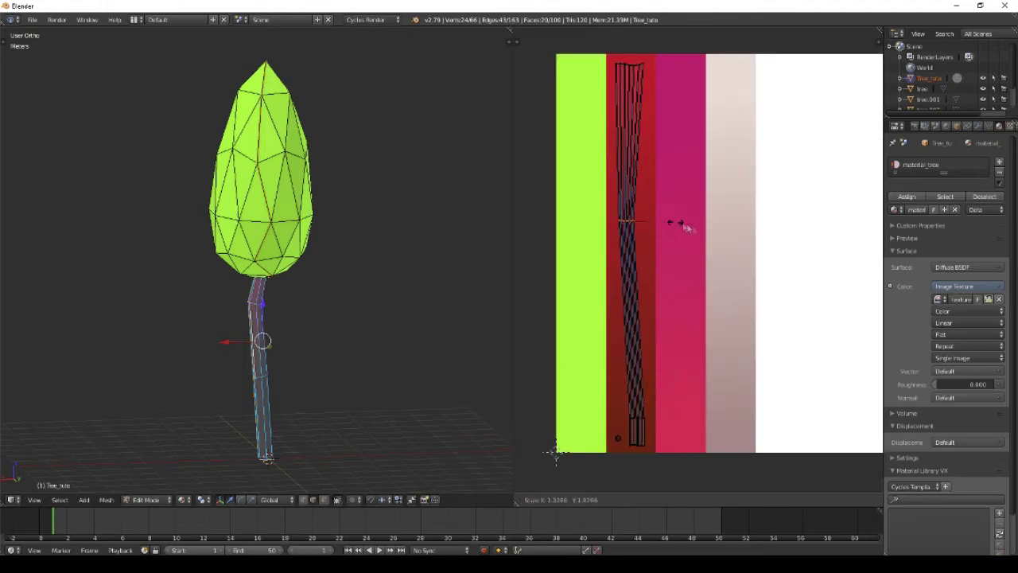
pyautogui.click(740, 236)
pyautogui.press('g')
pyautogui.click(745, 236)
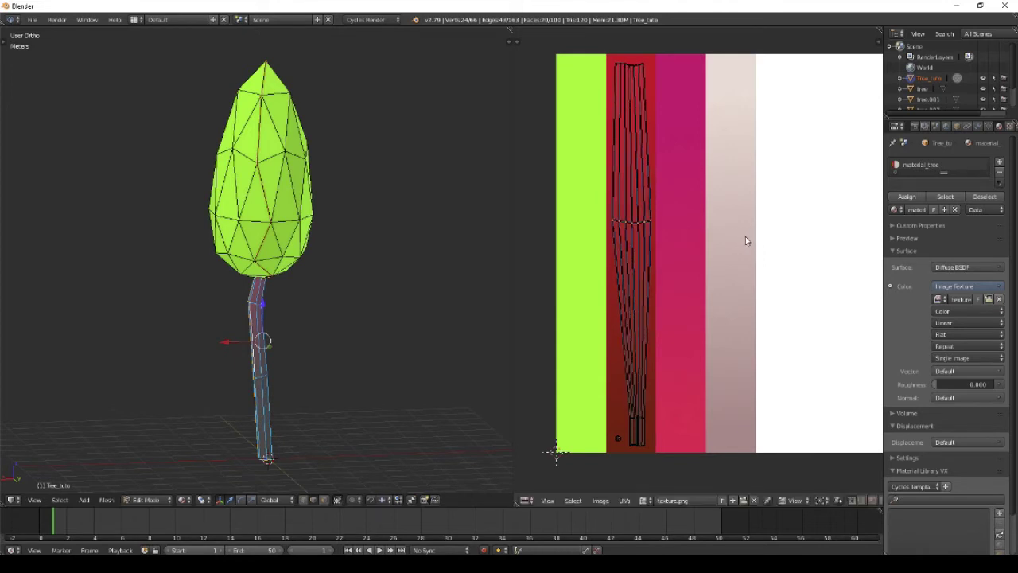
pyautogui.press('s')
pyautogui.click(737, 240)
# Step: Raise the trunk island's third vertex row to the strip's lower third, and widen both it and the bottom row
pyautogui.moveTo(609, 404); pyautogui.dragTo(659, 438)
pyautogui.press('g')
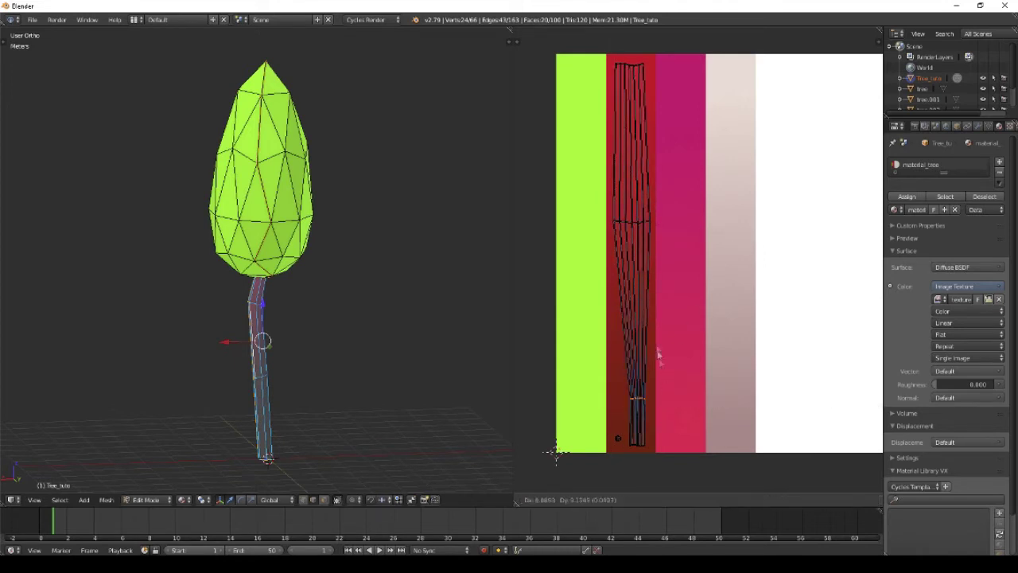
pyautogui.click(663, 326)
pyautogui.press('s')
pyautogui.click(698, 325)
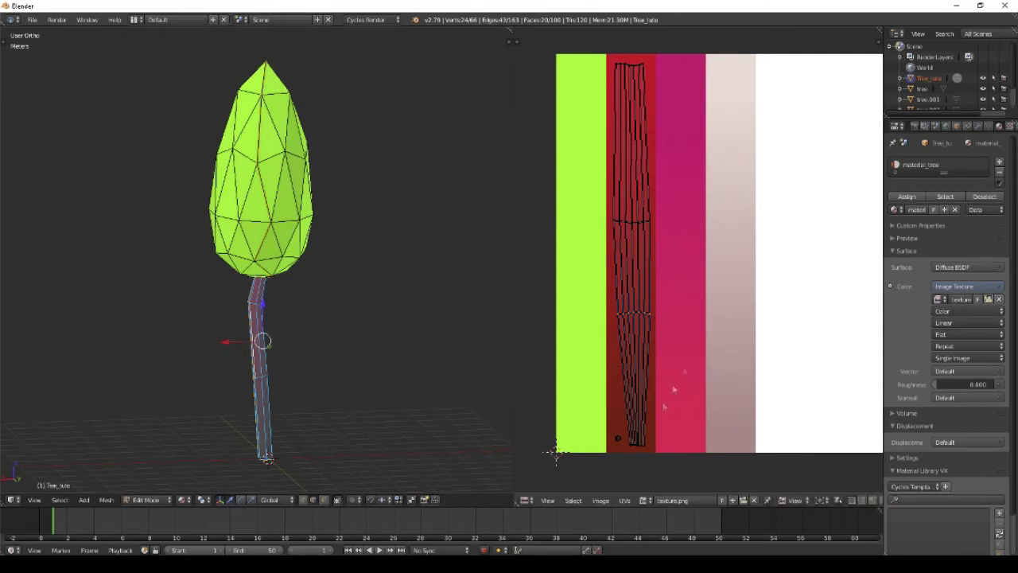
pyautogui.moveTo(625, 437); pyautogui.dragTo(655, 460)
pyautogui.press('s')
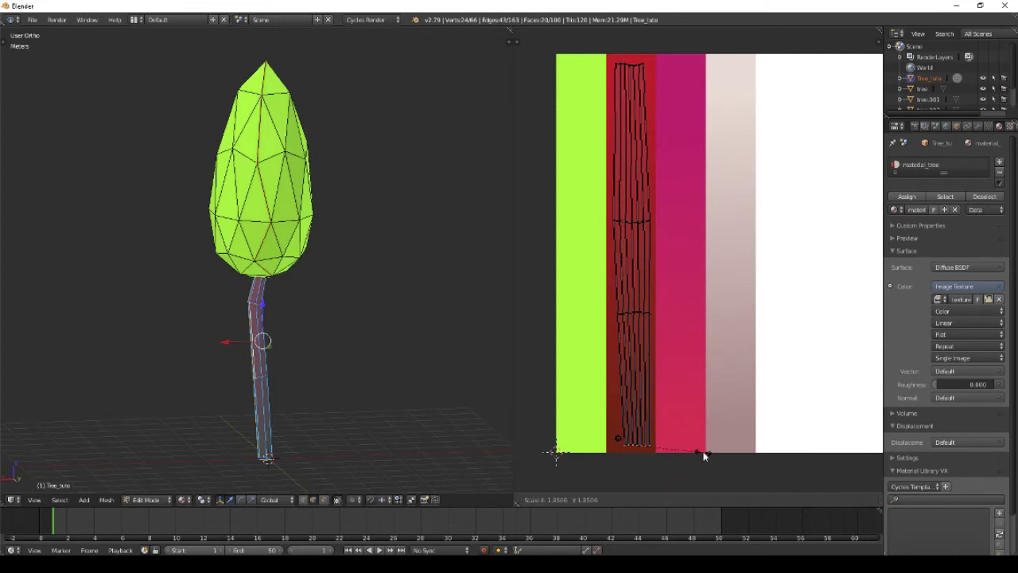
pyautogui.click(700, 454)
# Step: Return to Object Mode and inspect the colored tree from other angles
pyautogui.press('Tab')
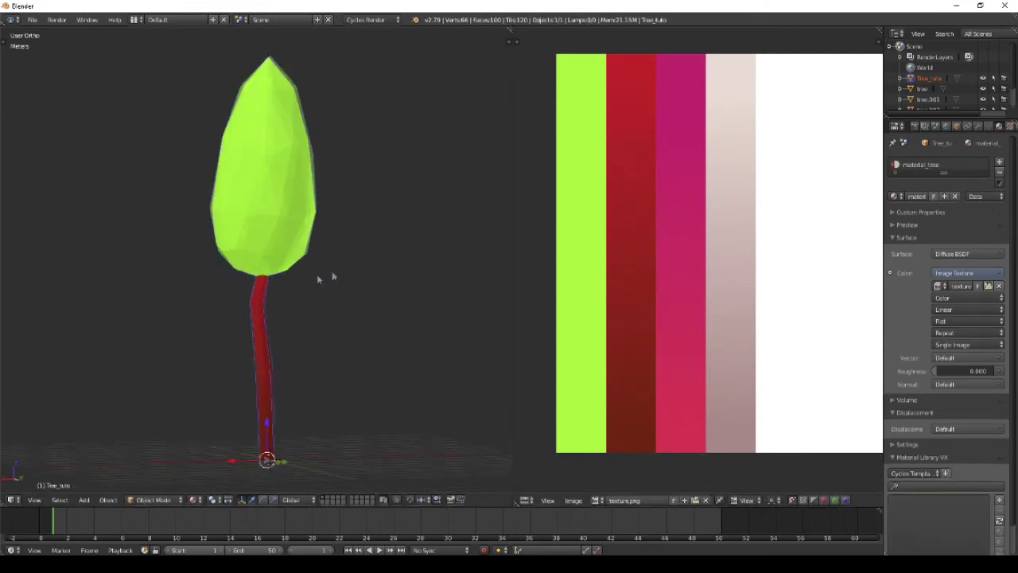
pyautogui.moveTo(334, 276); pyautogui.dragTo(366, 259, button='middle')
pyautogui.scroll(-3, 366, 261)
pyautogui.moveTo(414, 354); pyautogui.dragTo(309, 389, button='middle')
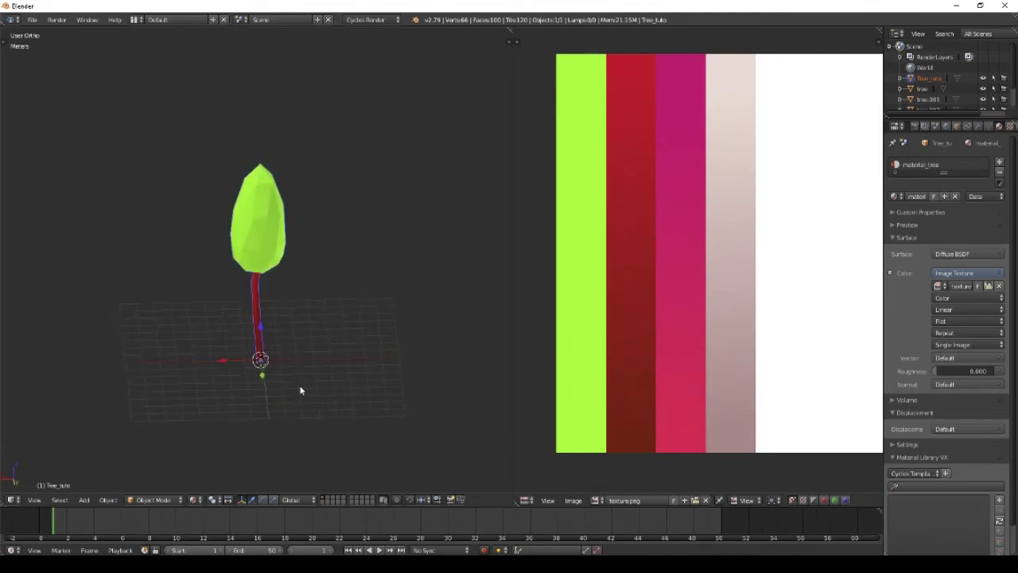
# Step: Duplicate the green tree, place the copy beside it, and rotate the copy about the Z axis
pyautogui.hotkey('shift', 'd')
pyautogui.click(230, 380)
pyautogui.press('g')
pyautogui.press('z')
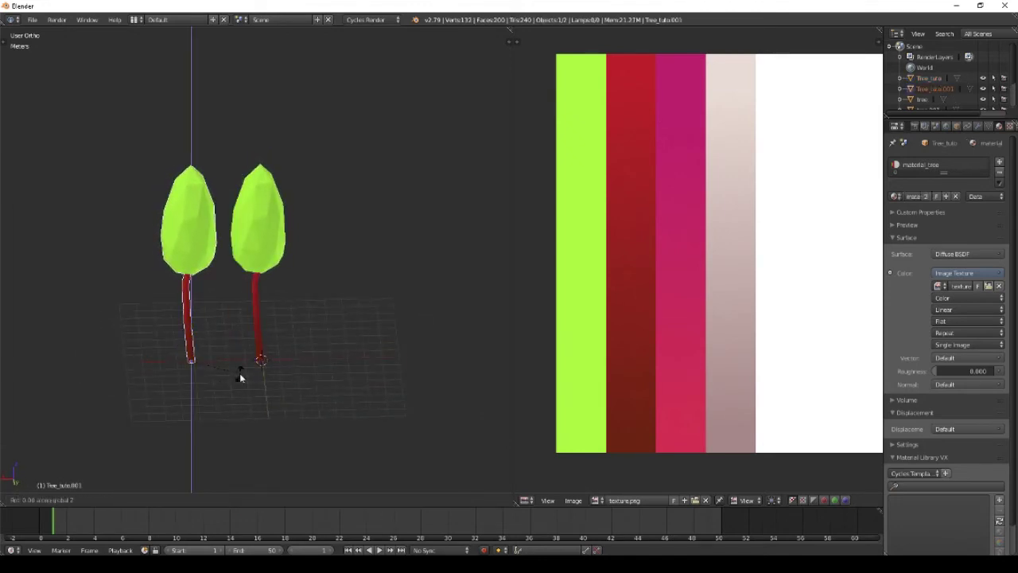
pyautogui.click(239, 373)
# Step: Move the copied tree's foliage UV island from the green strip onto the magenta strip and return to Object Mode
pyautogui.press('Tab')
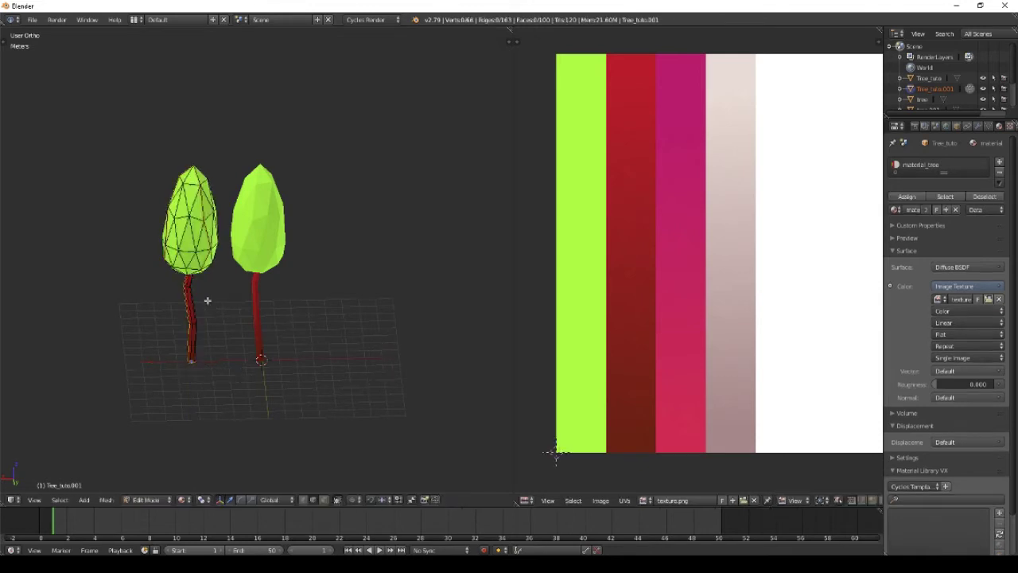
pyautogui.press('a')
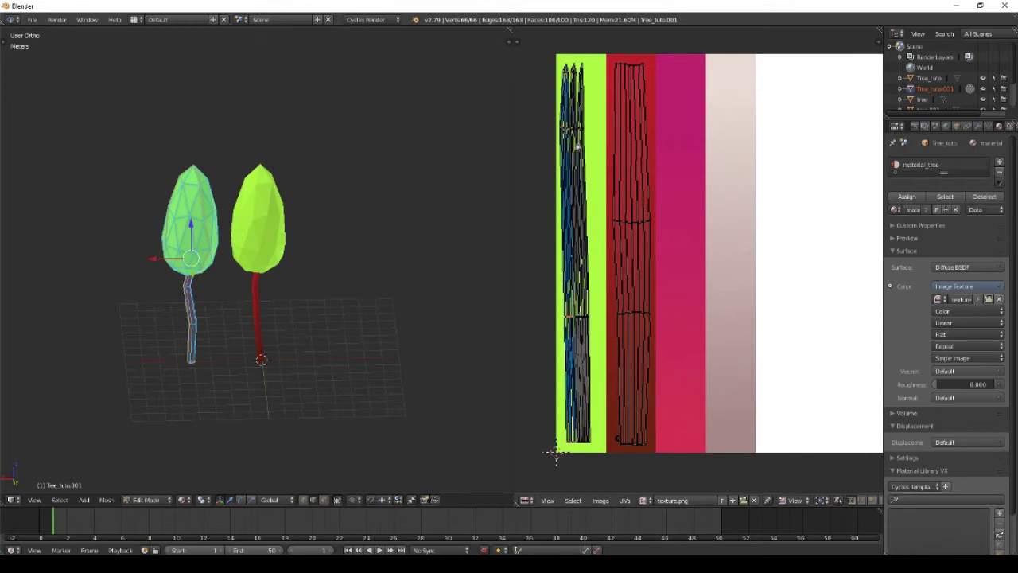
pyautogui.press('b')
pyautogui.moveTo(553, 51); pyautogui.dragTo(602, 466)
pyautogui.press('g')
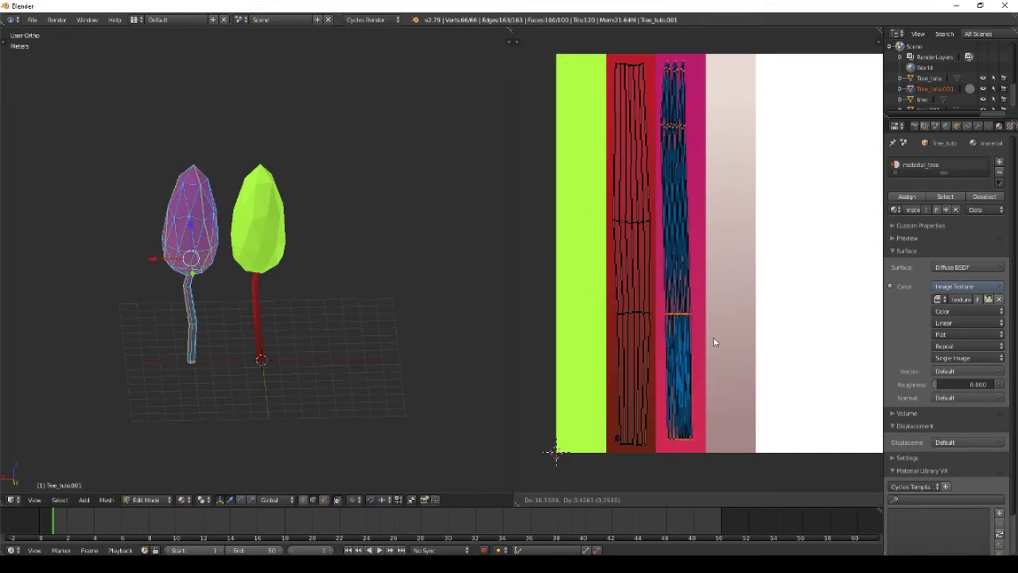
pyautogui.click(713, 341)
pyautogui.press('a')
pyautogui.press('Tab')
# Step: Duplicate the magenta tree along the X axis to the opposite side of the green tree
pyautogui.moveTo(223, 253); pyautogui.dragTo(290, 249, button='middle')
pyautogui.hotkey('shift', 'd')
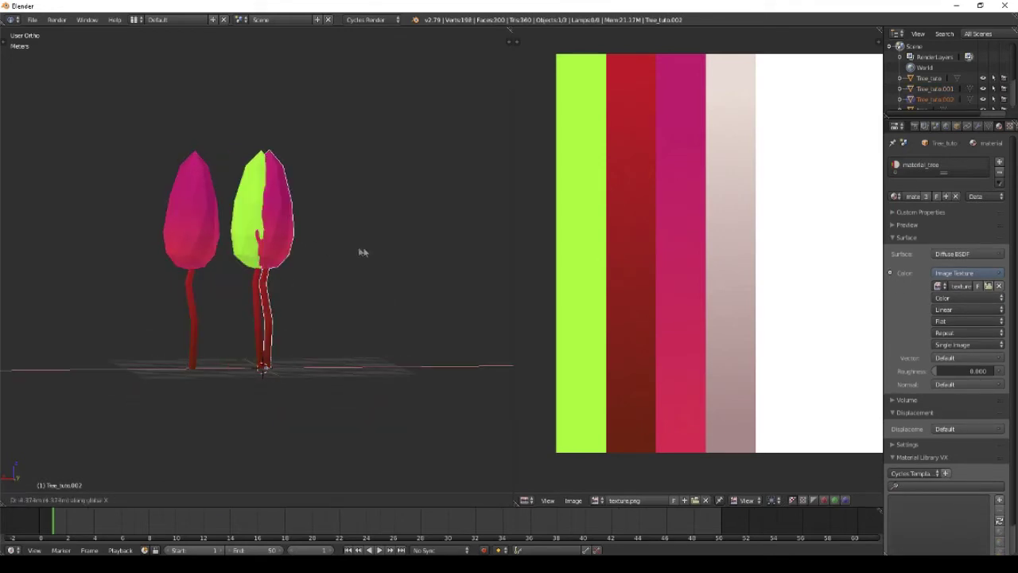
pyautogui.click(411, 259)
pyautogui.moveTo(411, 259); pyautogui.dragTo(376, 299, button='middle')
# Step: Try the new magenta tree's trunk UV island on the green strip and inspect it in Object Mode
pyautogui.press('Tab')
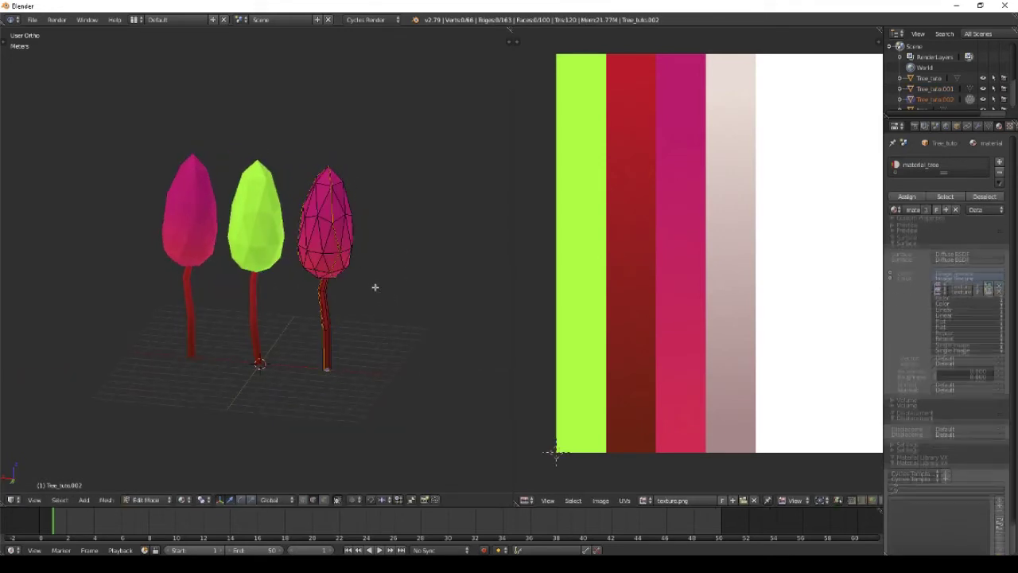
pyautogui.press('a')
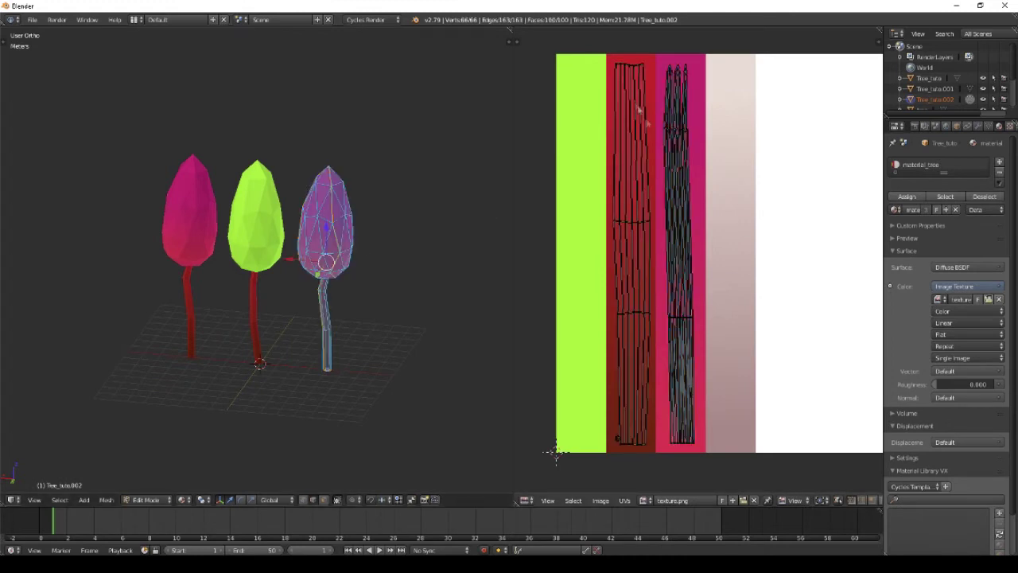
pyautogui.moveTo(604, 57); pyautogui.dragTo(663, 455)
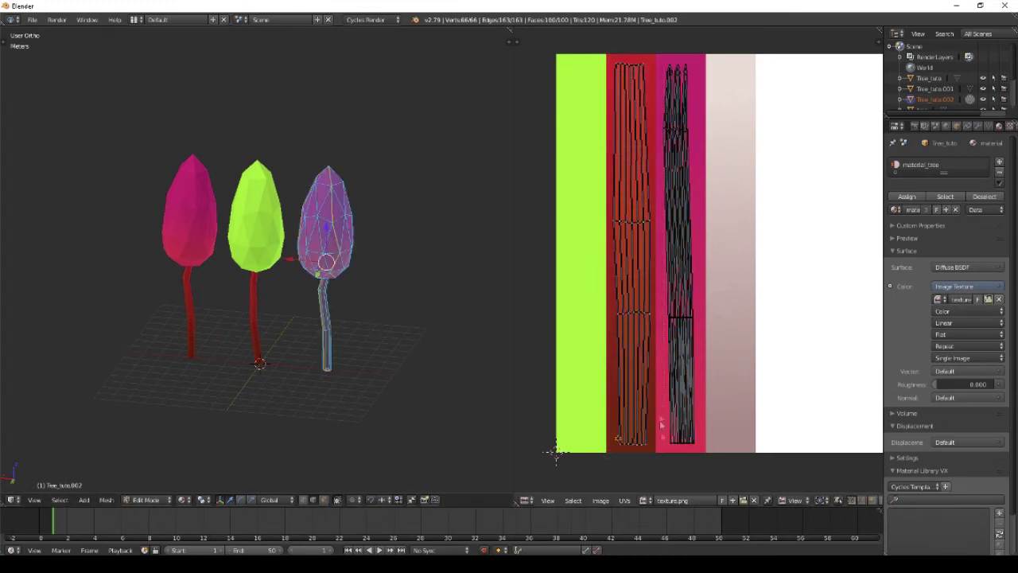
pyautogui.press('g')
pyautogui.click(612, 378)
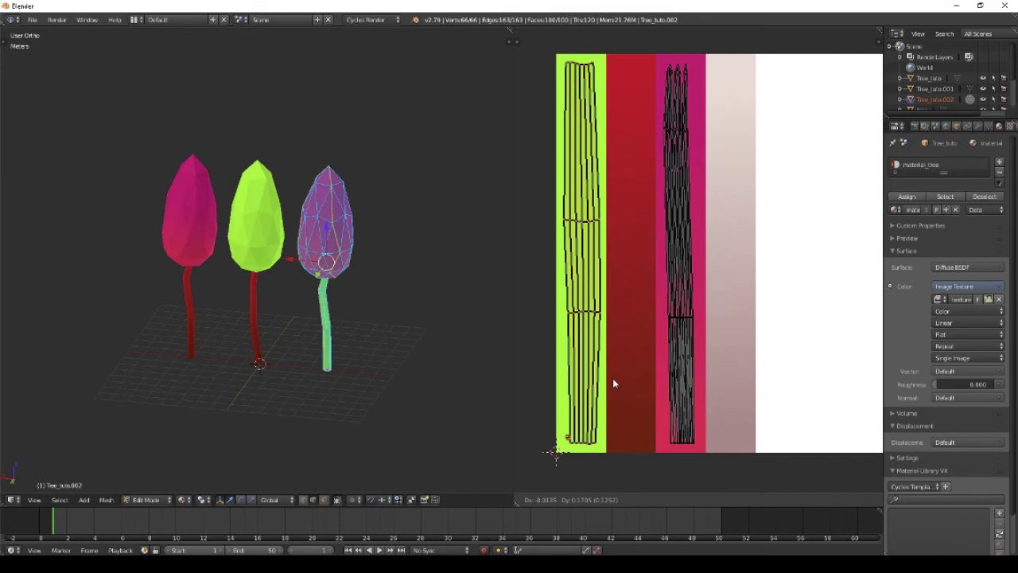
pyautogui.press('Tab')
pyautogui.moveTo(368, 312); pyautogui.dragTo(371, 273, button='middle')
# Step: Move the new magenta tree's trunk UV island onto the pale beige gradient strip and return to Object Mode
pyautogui.press('Tab')
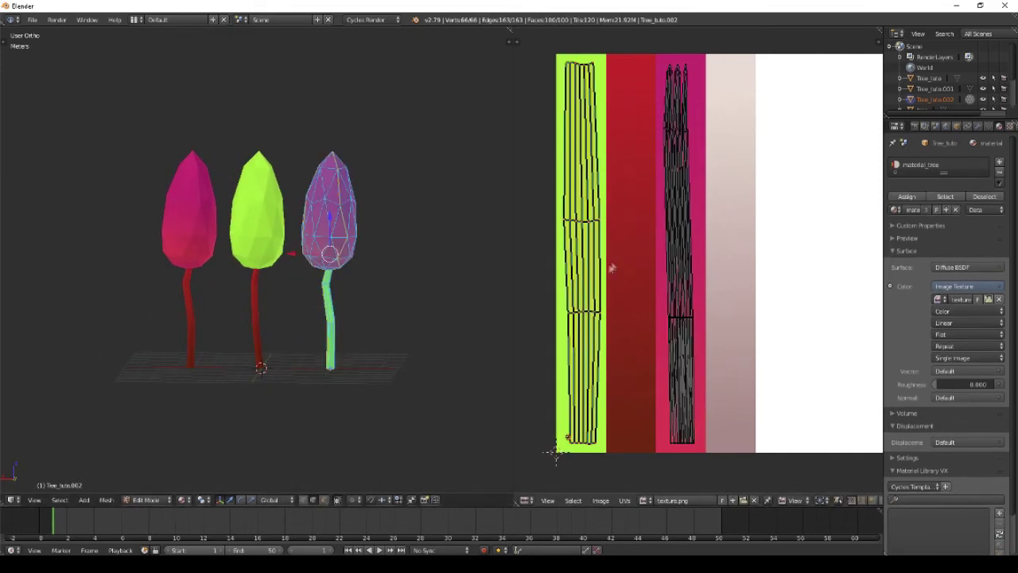
pyautogui.press('a')
pyautogui.press('b')
pyautogui.moveTo(545, 46); pyautogui.dragTo(618, 469)
pyautogui.press('g')
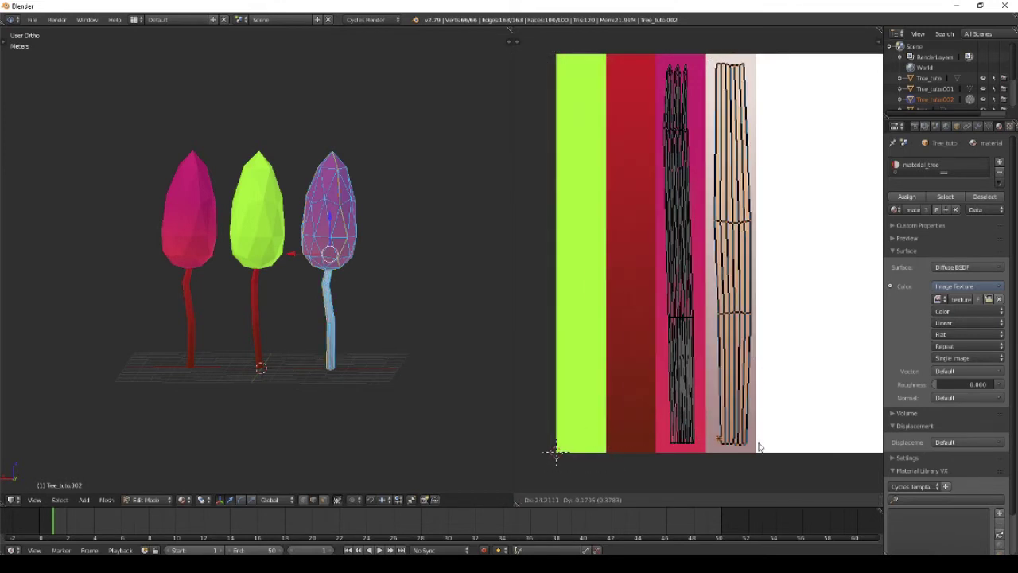
pyautogui.click(759, 444)
pyautogui.press('Tab')
# Step: Duplicate the pale-trunk tree along the X axis to the end of the row and rotate the copy 90 degrees about Z
pyautogui.moveTo(390, 322); pyautogui.dragTo(362, 327, button='middle')
pyautogui.hotkey('shift', 'd')
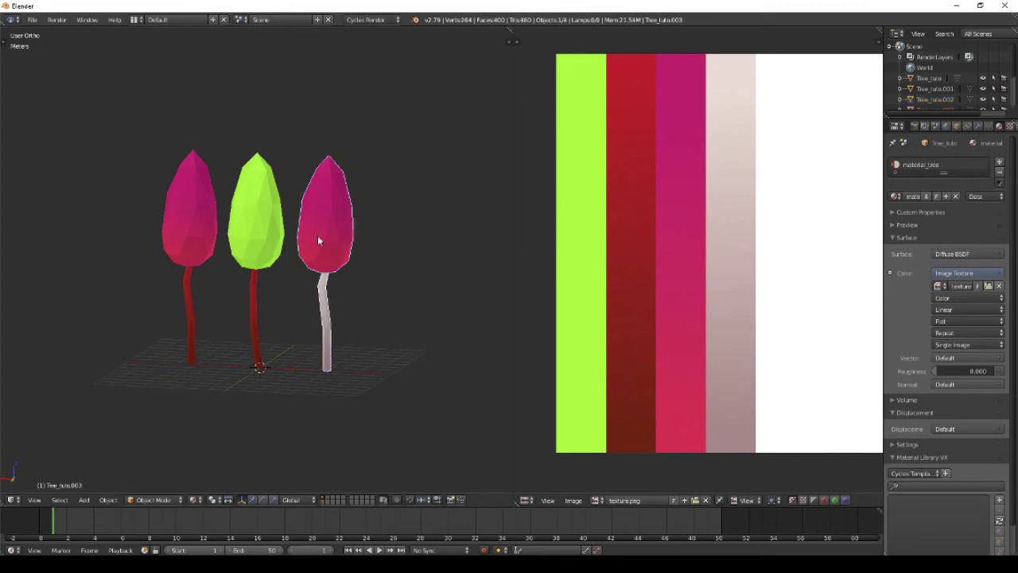
pyautogui.press('x')
pyautogui.click(393, 255)
pyautogui.write('rz')
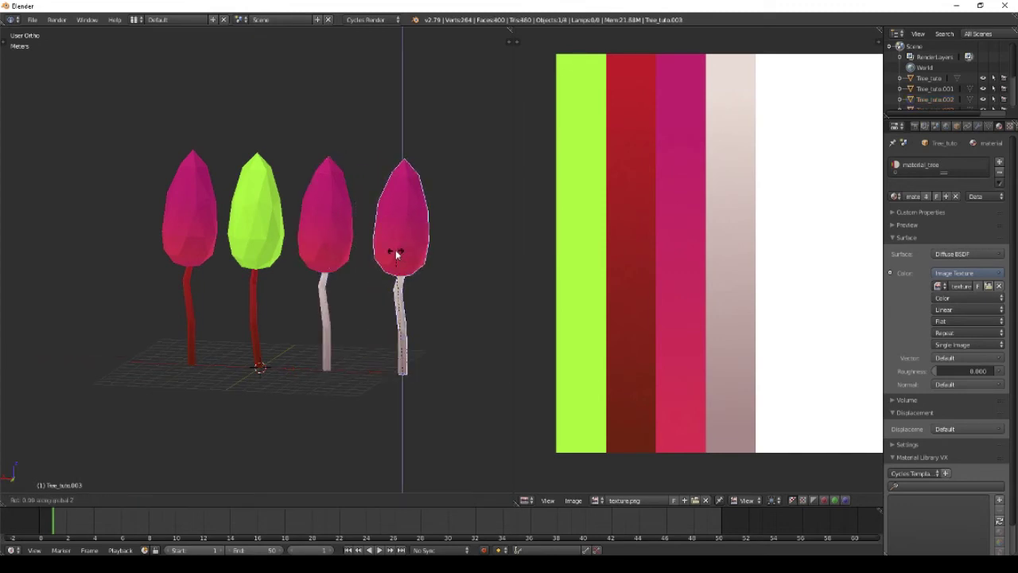
pyautogui.write('90')
pyautogui.press('Return')
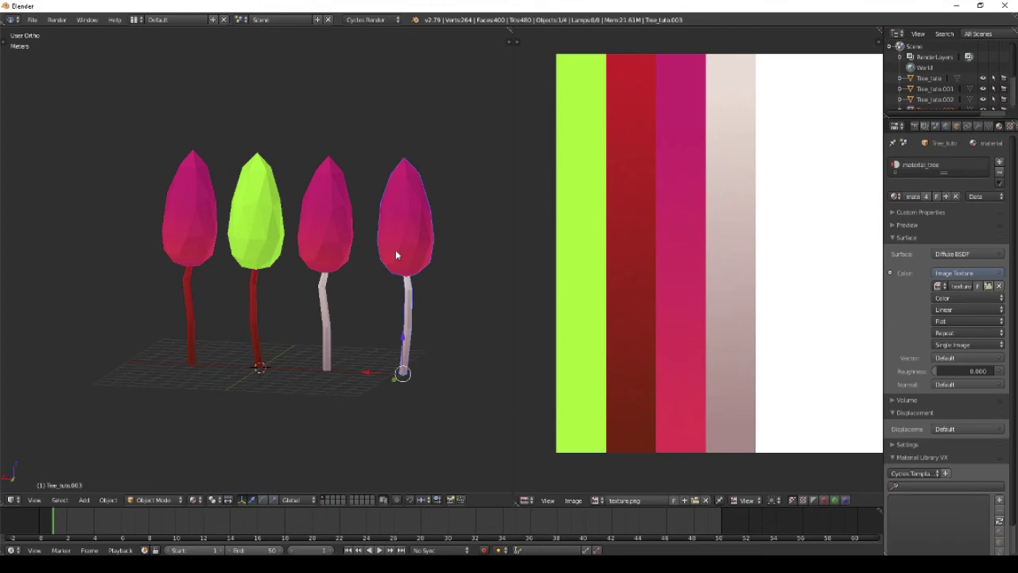
# Step: Try the fourth tree's foliage UV island on the red strip and inspect it in Object Mode
pyautogui.press('Tab')
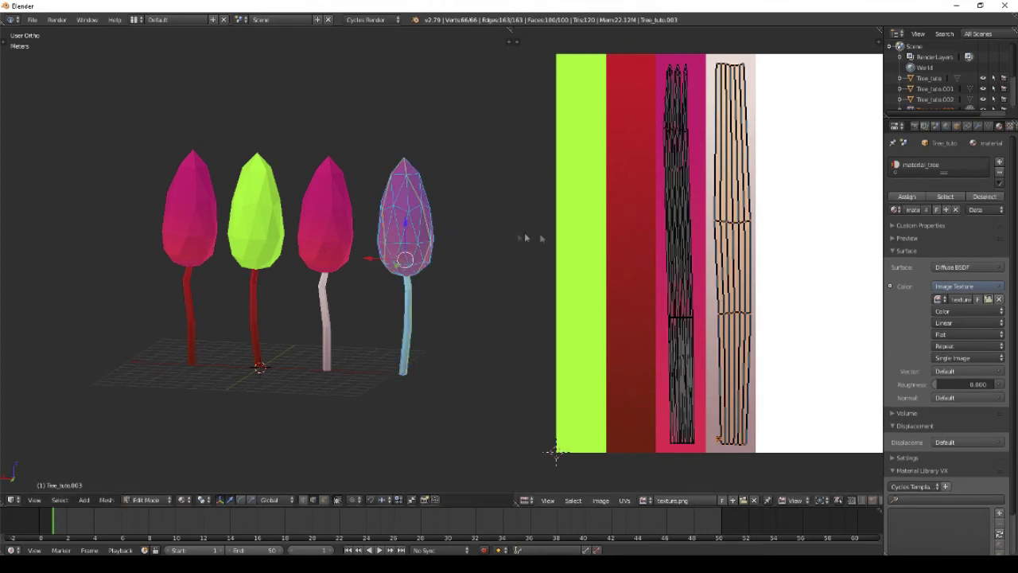
pyautogui.press('a')
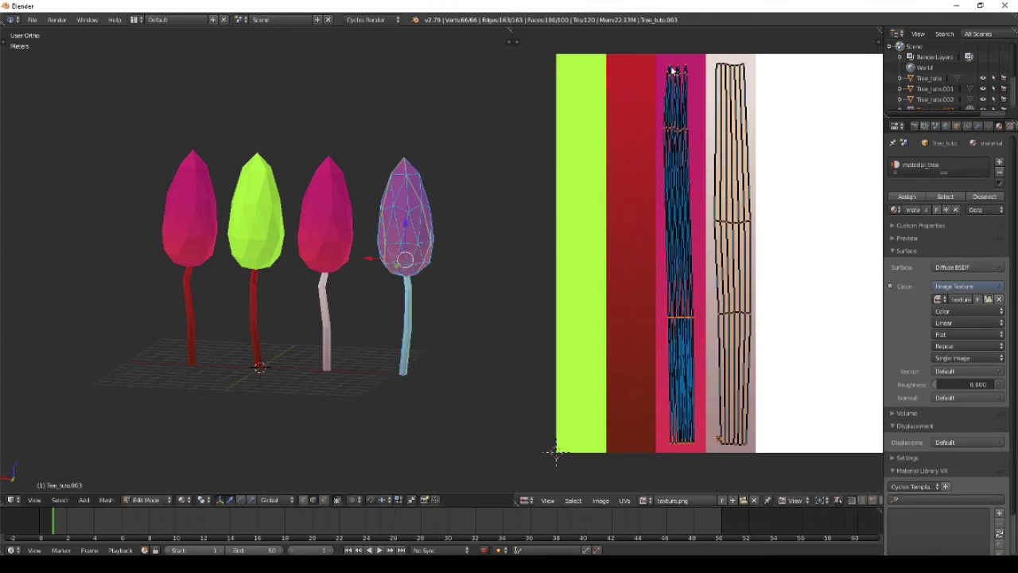
pyautogui.press('a')
pyautogui.press('b')
pyautogui.moveTo(649, 58); pyautogui.dragTo(708, 447)
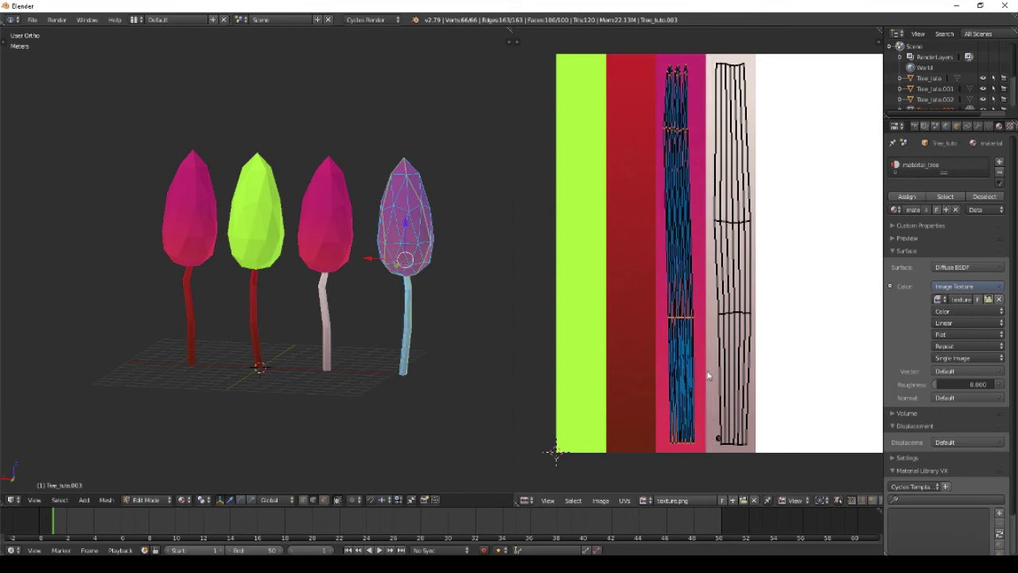
pyautogui.press('g')
pyautogui.click(660, 374)
pyautogui.press('Tab')
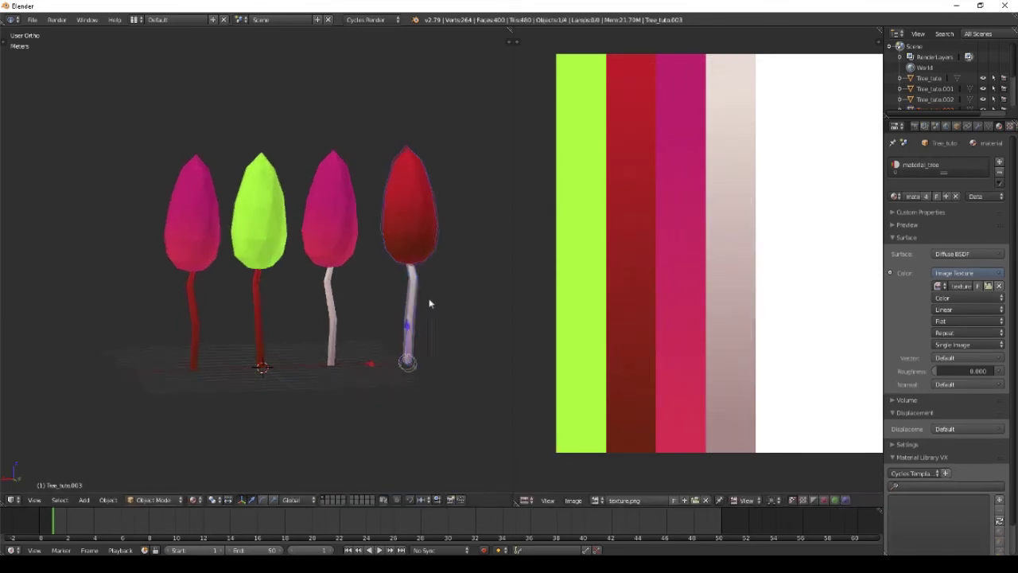
pyautogui.moveTo(430, 303); pyautogui.dragTo(391, 299, button='middle')
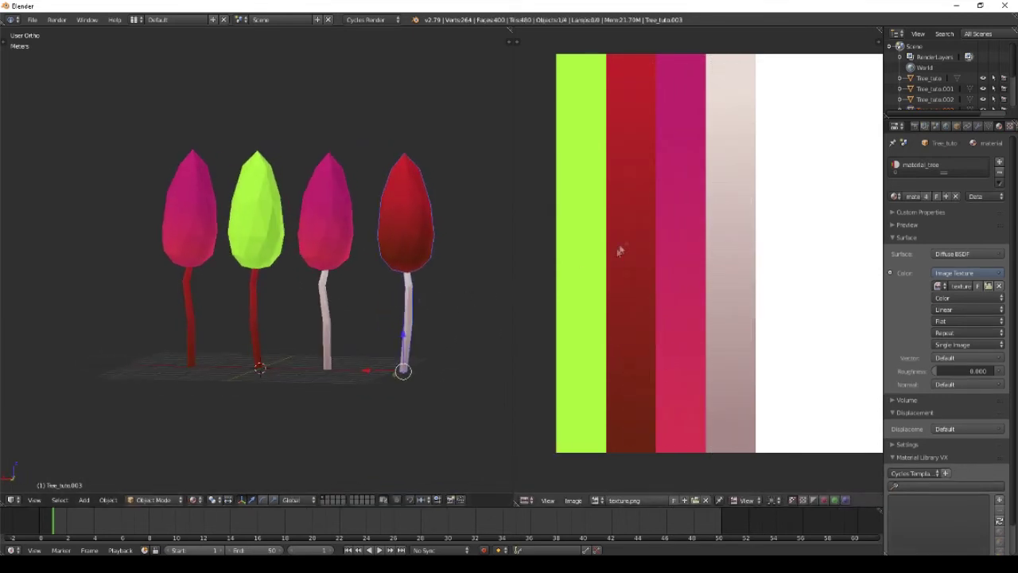
# Step: Move the fourth tree's foliage UV island onto the green strip and return to Object Mode
pyautogui.press('Tab')
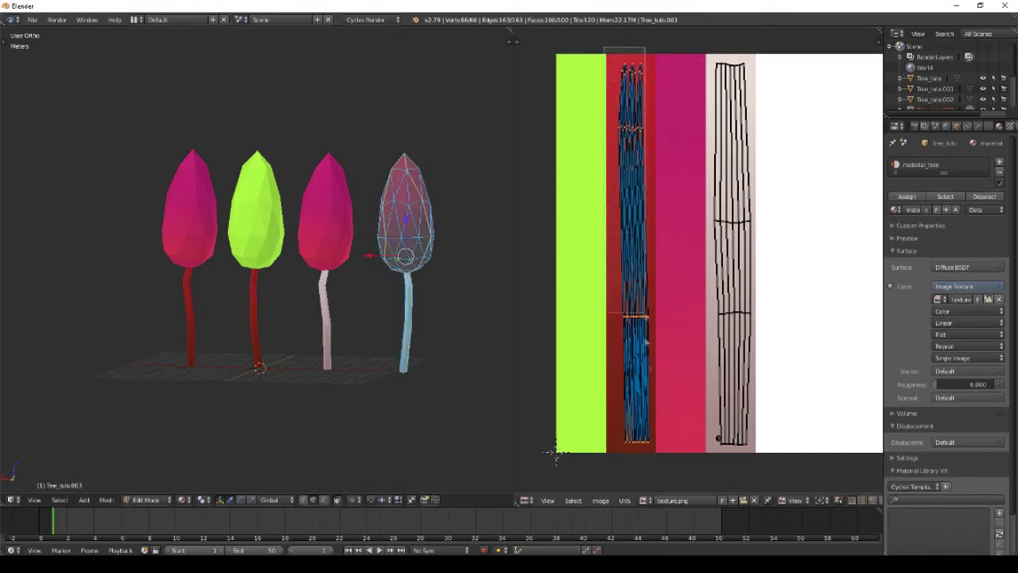
pyautogui.press('g')
pyautogui.click(613, 389)
pyautogui.press('Tab')
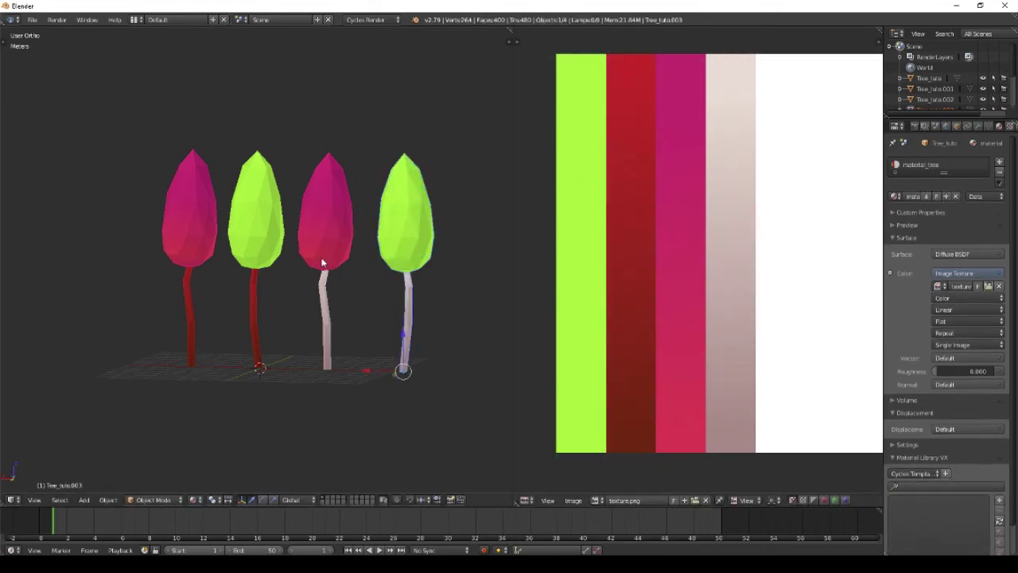
# Step: Merge the UV editor area into the 3D view so the trees fill the workspace
pyautogui.moveTo(434, 274)
pyautogui.mouseDown(button='middle')
pyautogui.moveTo(401, 268)
pyautogui.moveTo(447, 270)
pyautogui.moveTo(400, 314)
pyautogui.moveTo(366, 307)
pyautogui.mouseUp(button='middle')
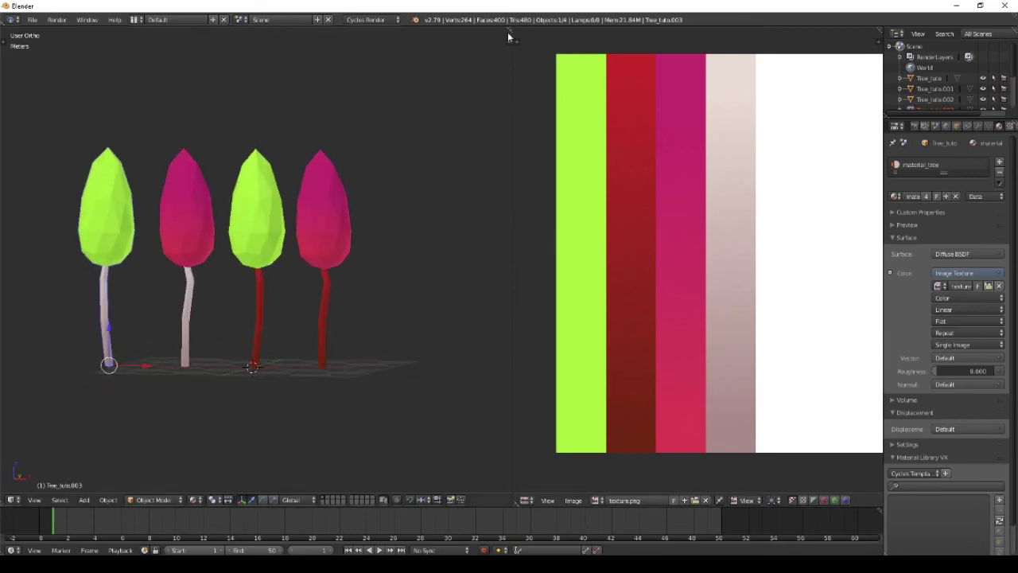
pyautogui.moveTo(508, 30); pyautogui.dragTo(596, 258)
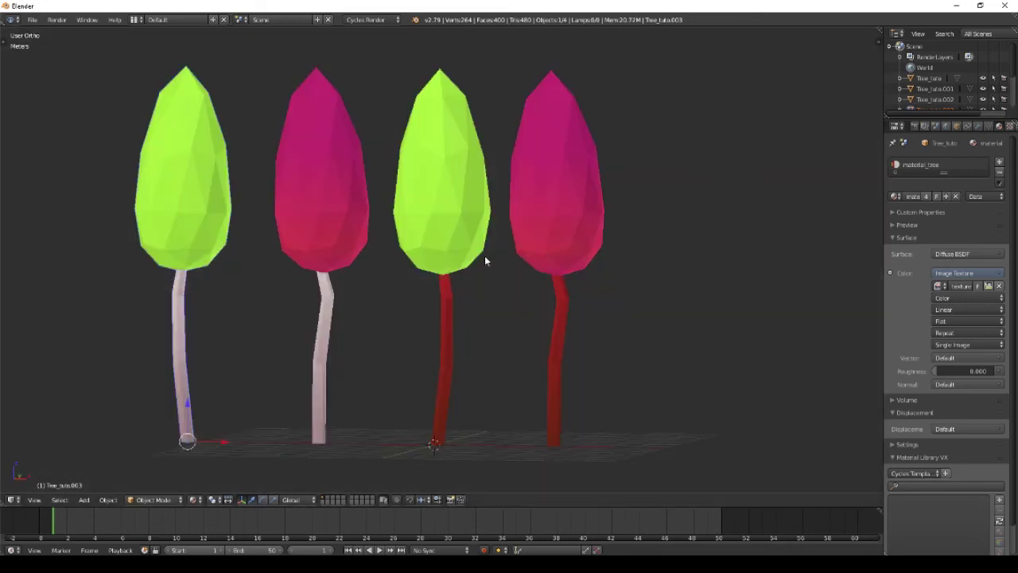
pyautogui.keyDown('shift'); pyautogui.moveTo(402, 293); pyautogui.dragTo(473, 292, button='middle'); pyautogui.keyUp('shift')
# Step: Switch to a front perspective view and move all four trees along the X axis to center the row on the grid
pyautogui.press('KP_5')
pyautogui.press('KP_1')
pyautogui.keyDown('ctrl'); pyautogui.moveTo(442, 248); pyautogui.dragTo(449, 322, button='middle'); pyautogui.keyUp('ctrl')
pyautogui.moveTo(272, 130); pyautogui.dragTo(716, 420)
pyautogui.press('g')
pyautogui.press('x')
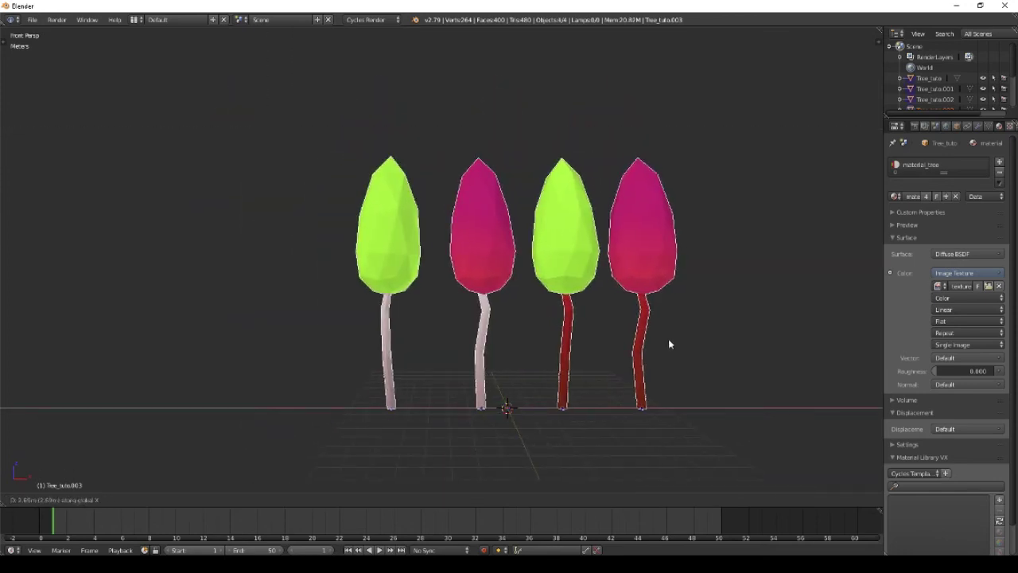
pyautogui.click(668, 339)
pyautogui.moveTo(704, 358); pyautogui.dragTo(434, 379, button='middle')
pyautogui.moveTo(360, 370); pyautogui.dragTo(795, 374, button='middle')
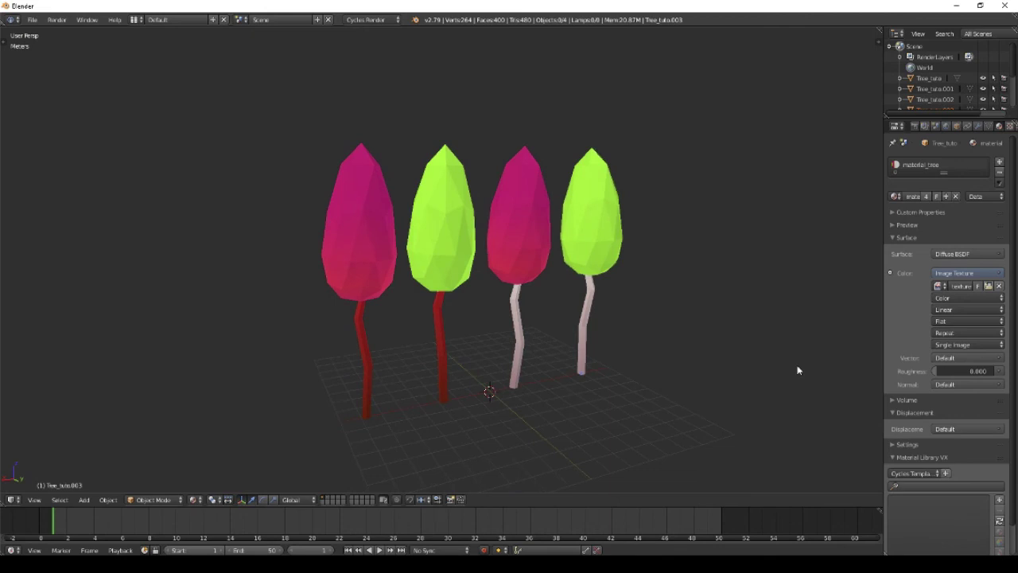